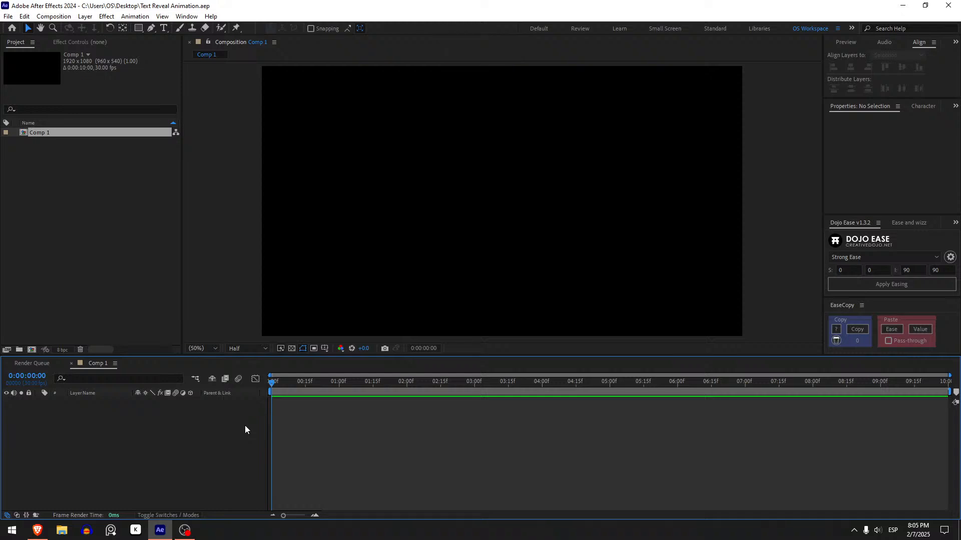
- Create a white (FFFFFF) solid layer named Background at the composition size of 1920 × 1080 px
click(227, 424)
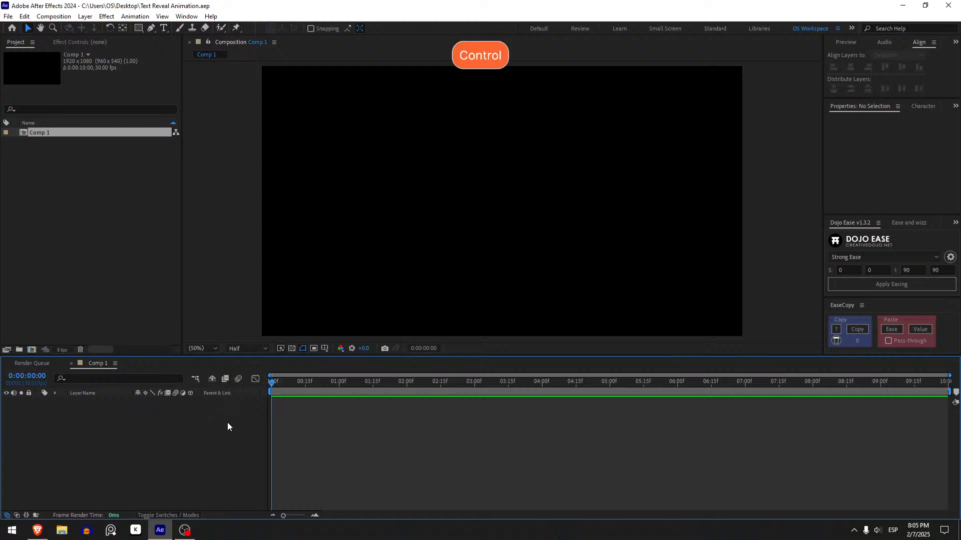
key(ctrl+y)
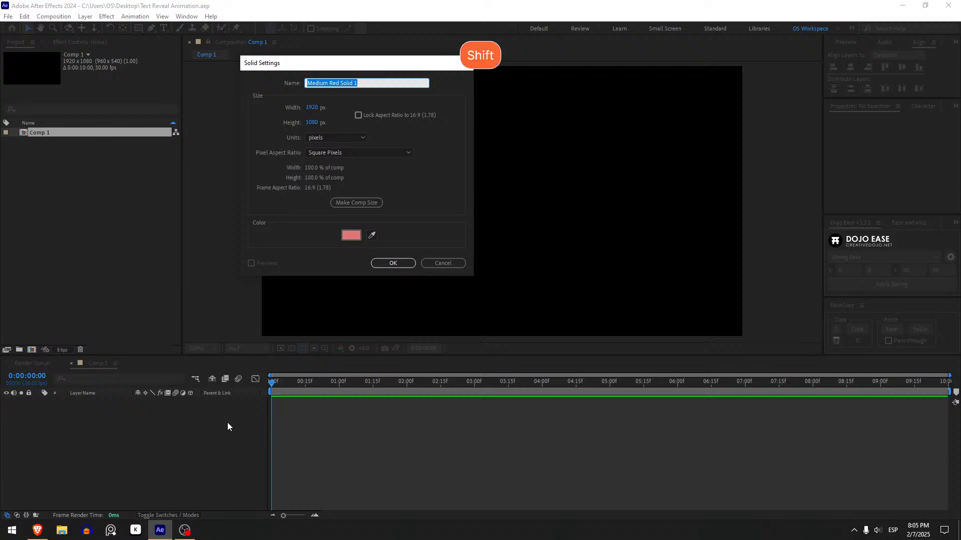
text(Background)
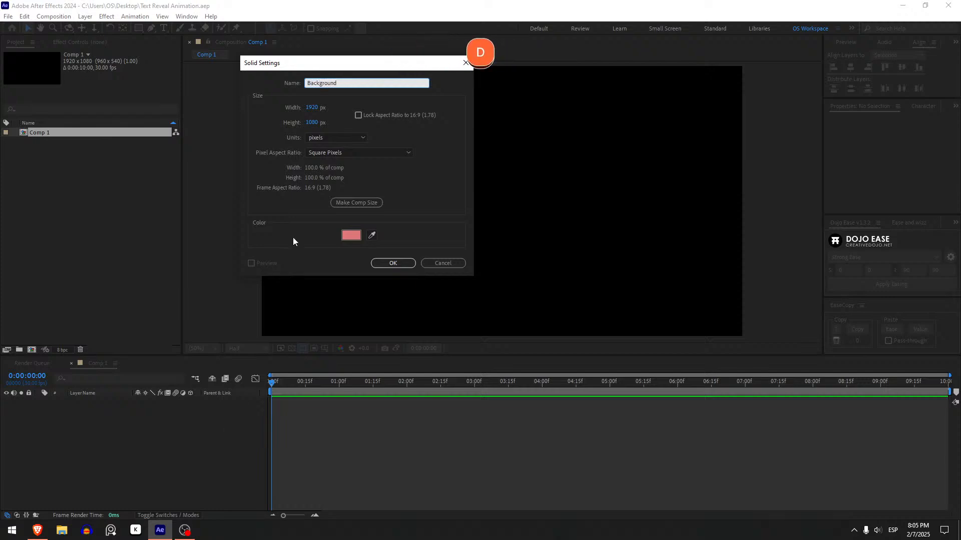
click(351, 235)
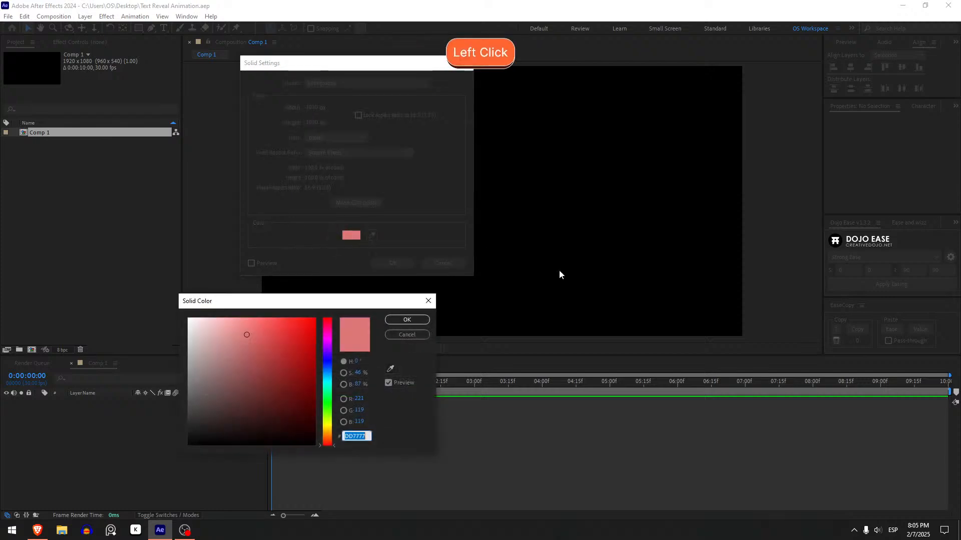
drag(246, 332, 146, 272)
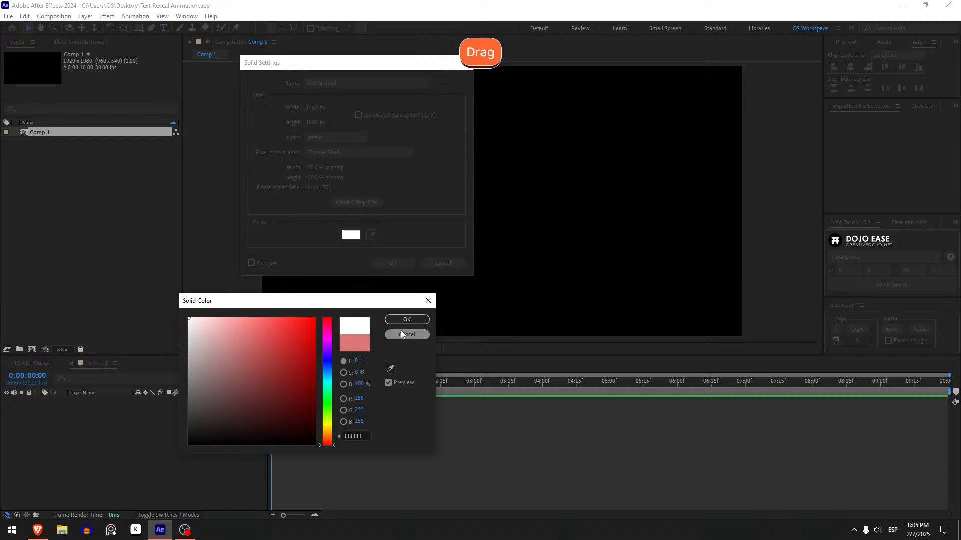
click(407, 319)
click(398, 264)
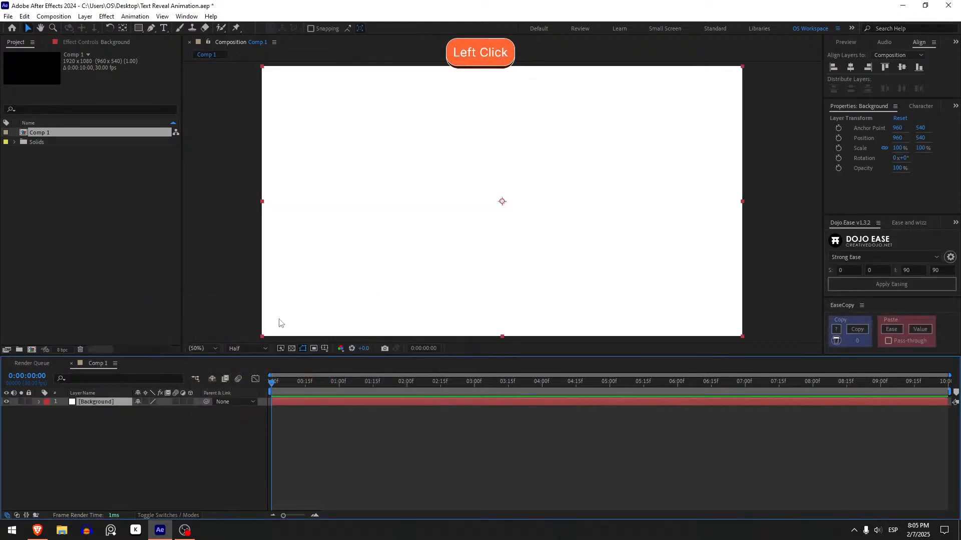
click(151, 443)
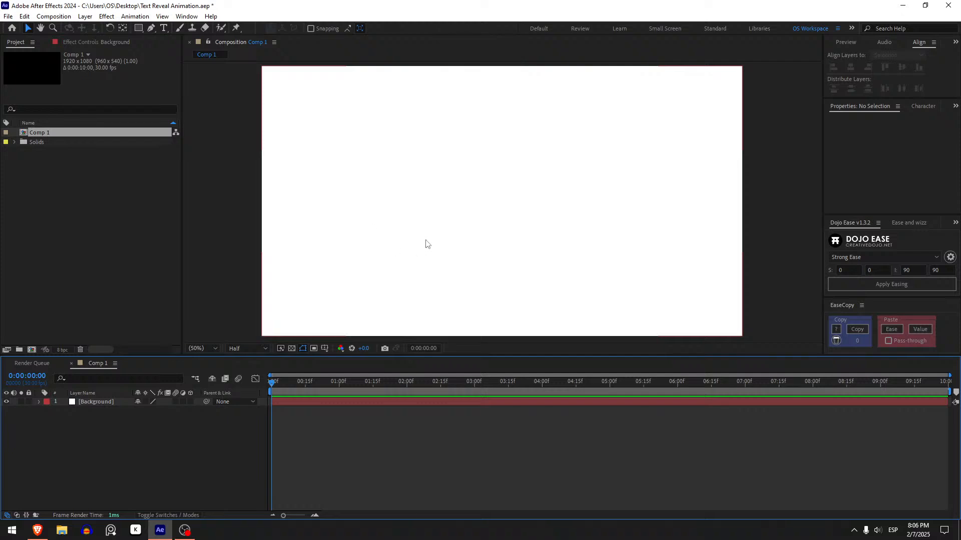
- Add a text layer reading "TEXT" in capitals near the middle of the composition
click(164, 29)
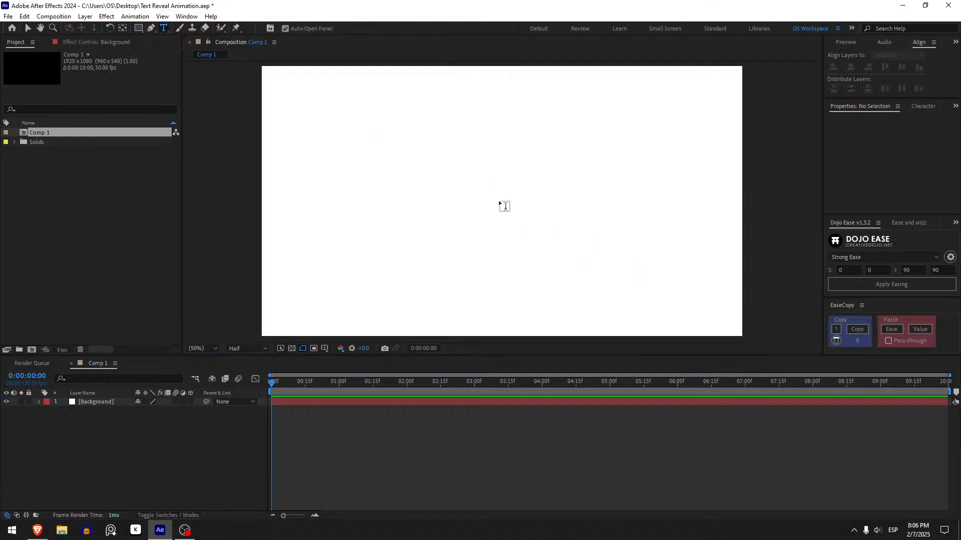
click(498, 201)
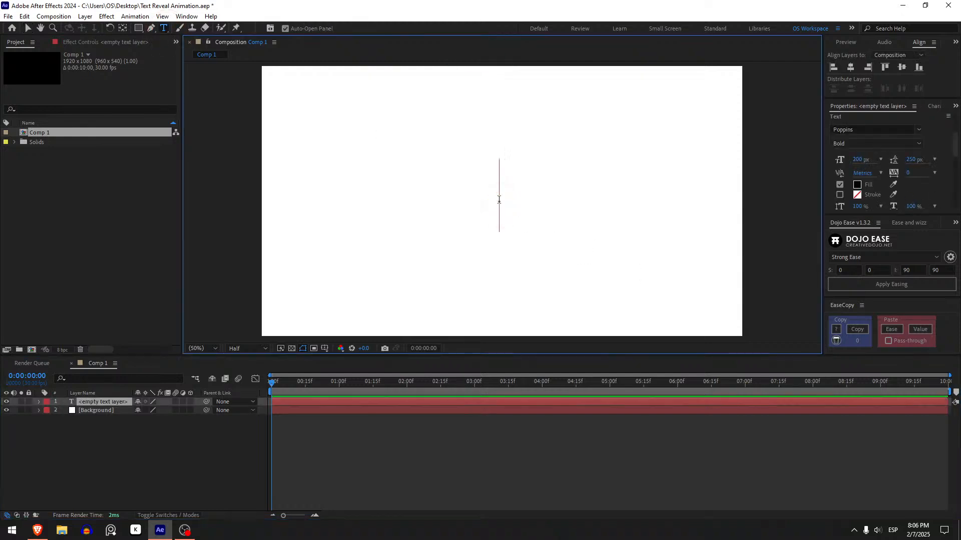
text(T)
key(Caps_Lock)
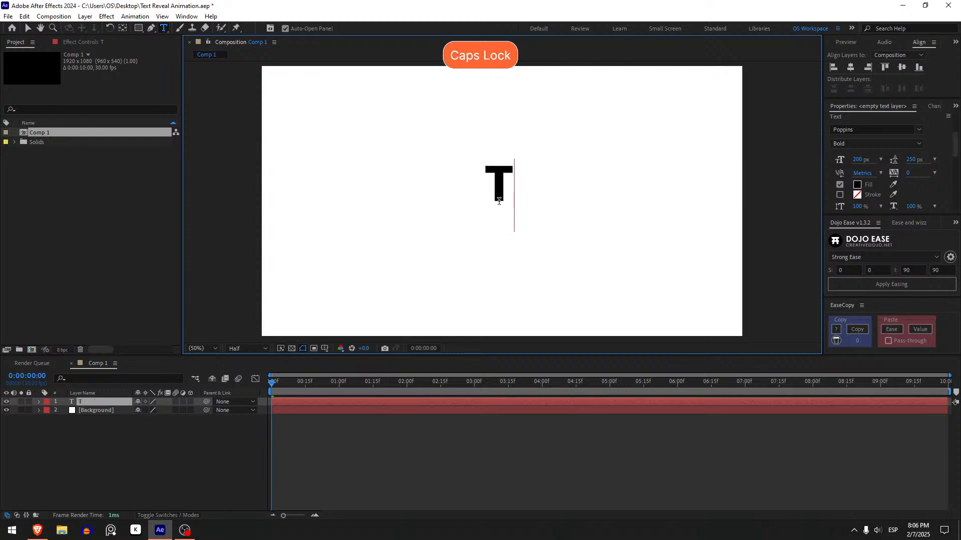
text(EXT)
key(Caps_Lock)
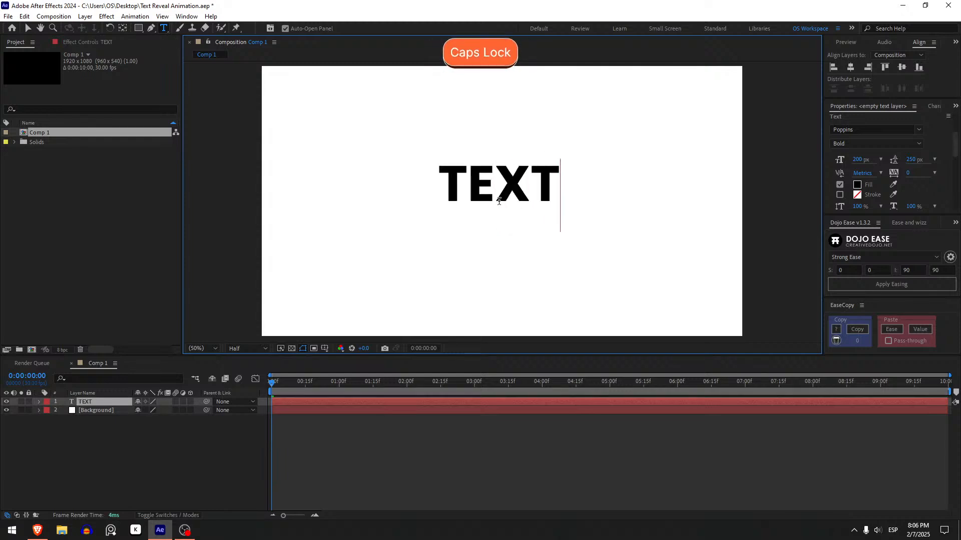
click(290, 425)
click(328, 402)
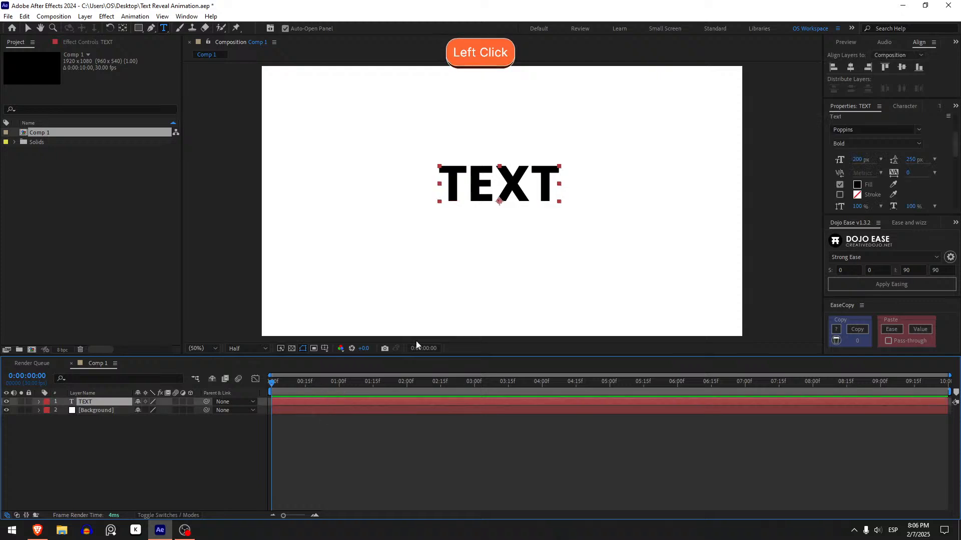
- Center the TEXT layer's anchor point on its content and center the layer in the composition
key(v)
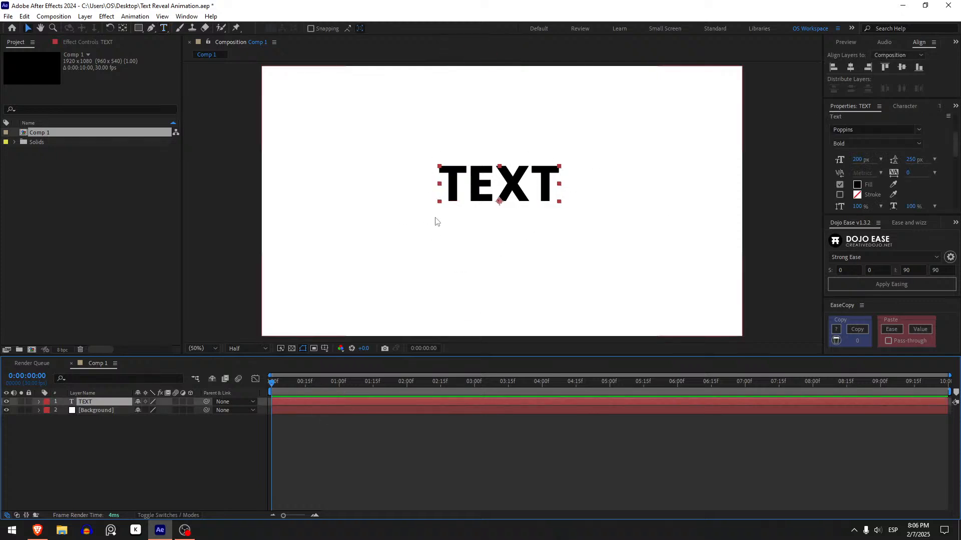
key(ctrl+alt+Home)
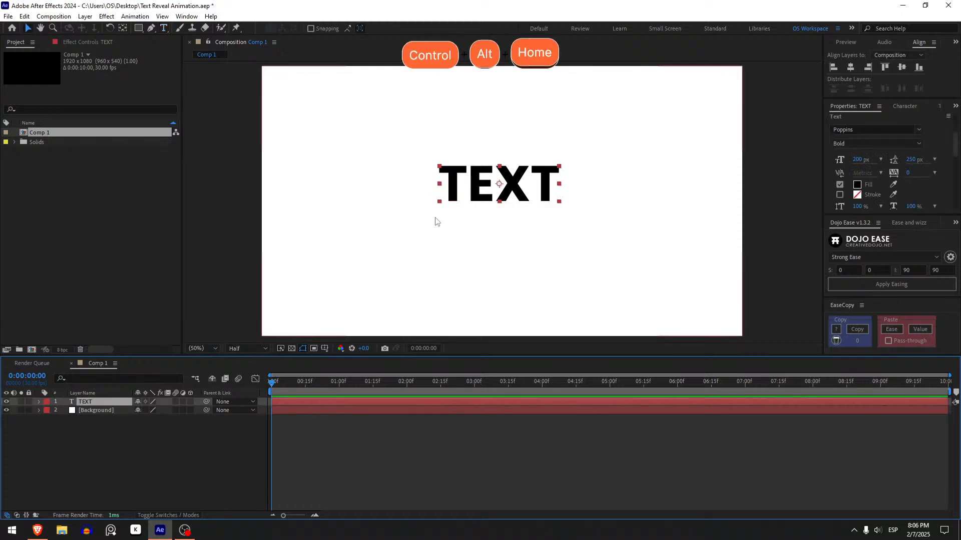
key(ctrl+Home)
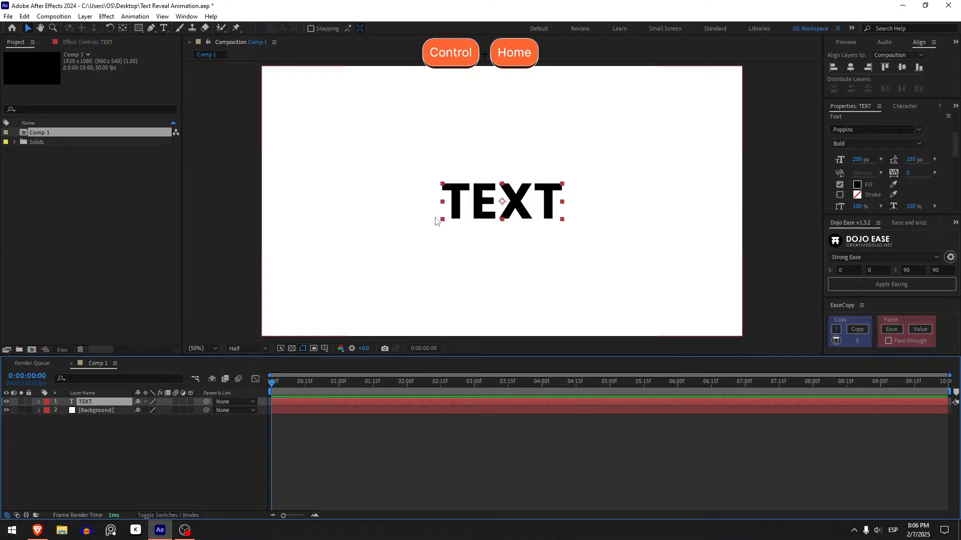
- Duplicate the TEXT layer
click(116, 402)
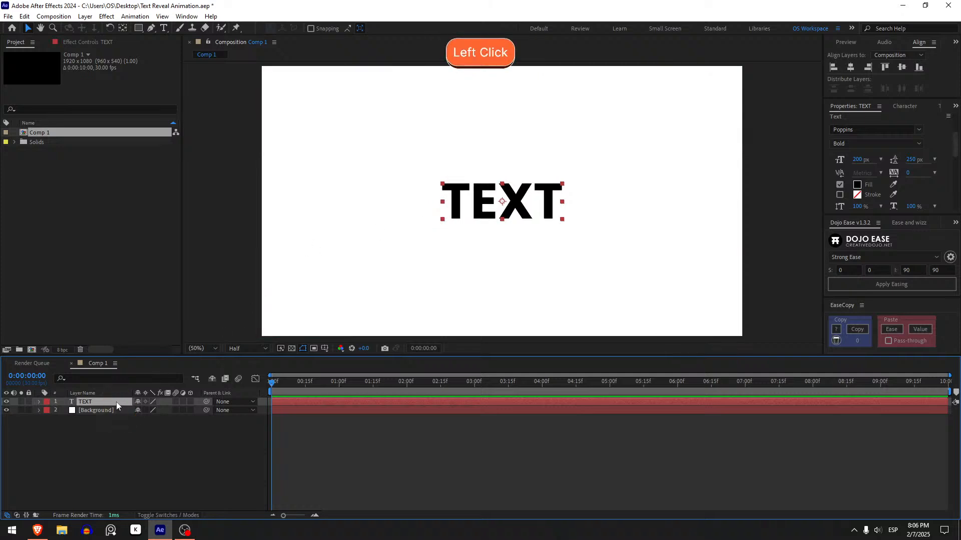
key(ctrl+d)
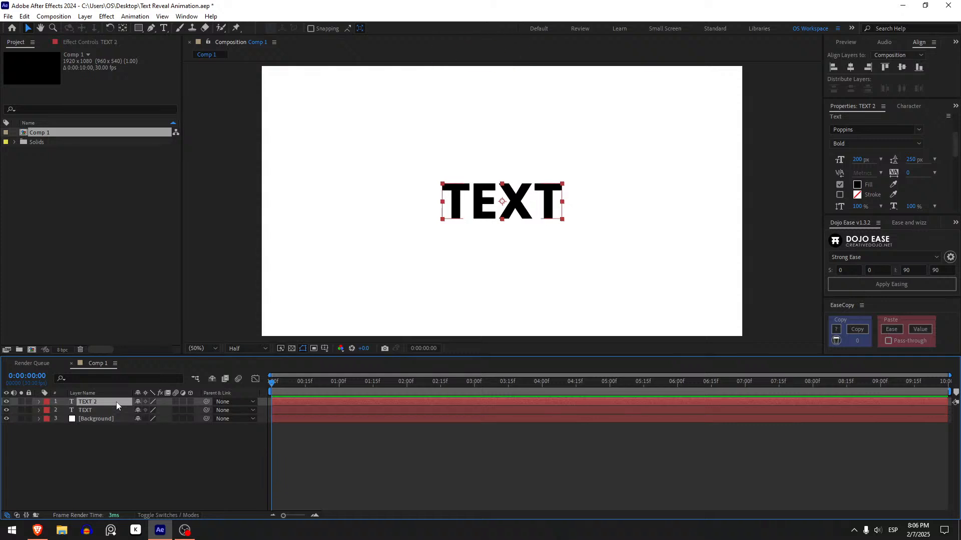
key(Return)
click(116, 400)
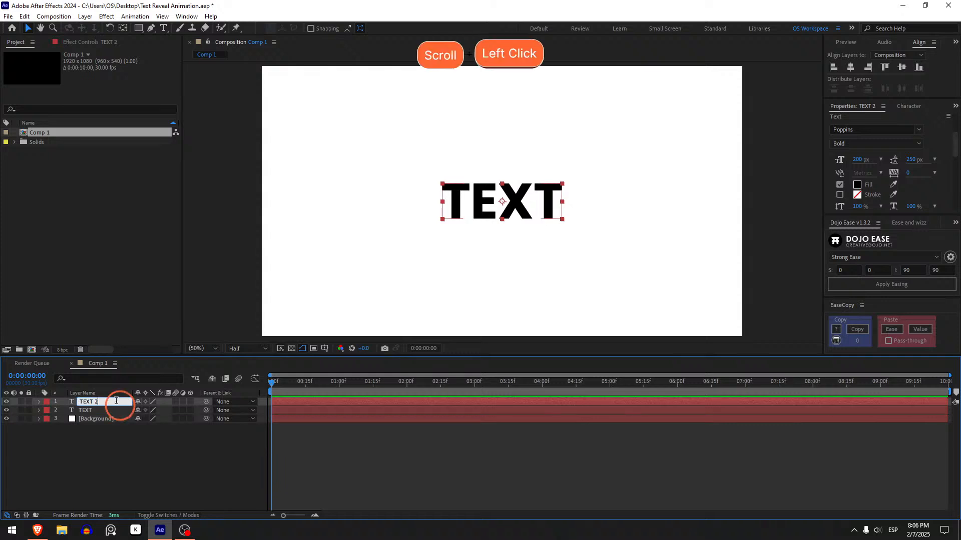
click(114, 422)
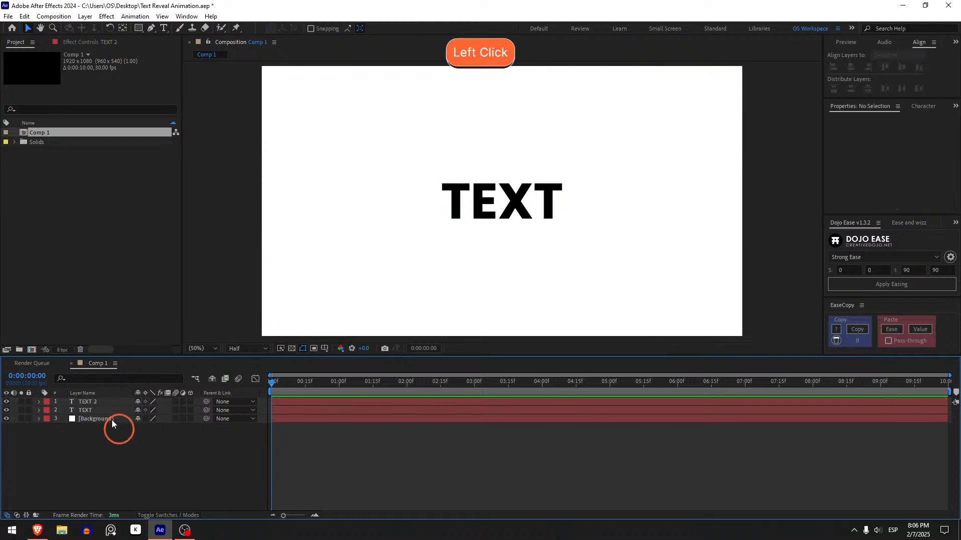
click(111, 410)
click(111, 402)
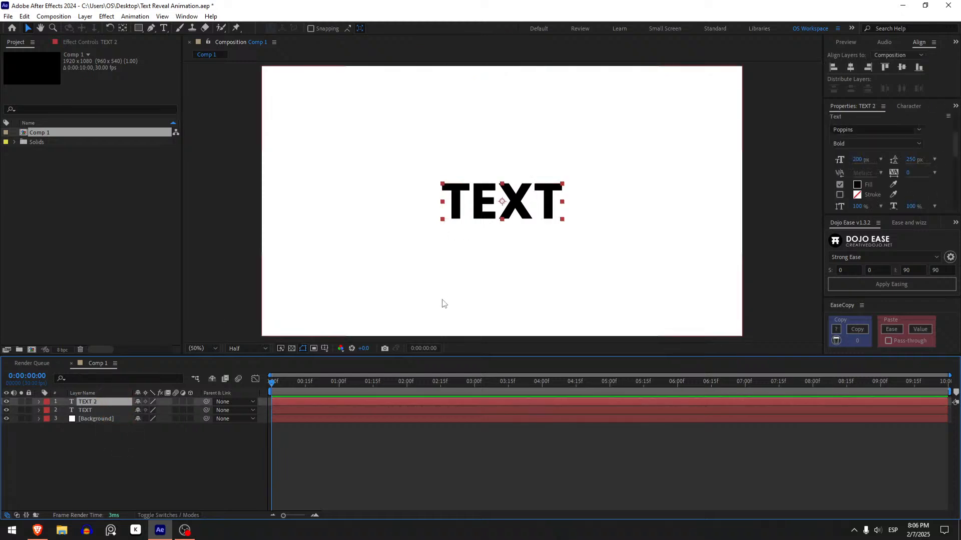
- Replace the duplicated layer's text with "REVEAL" and rename that layer REVEAL
double_click(518, 207)
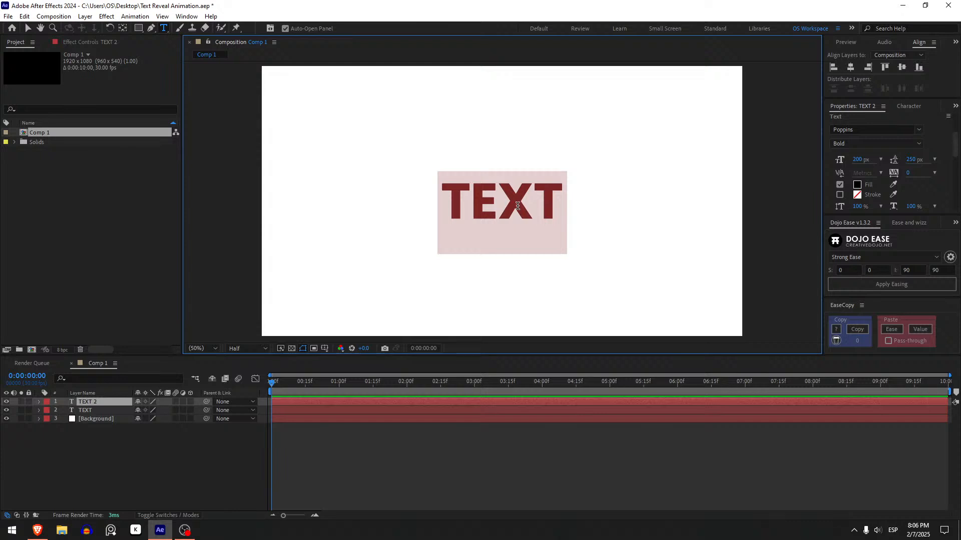
text(REVEAL)
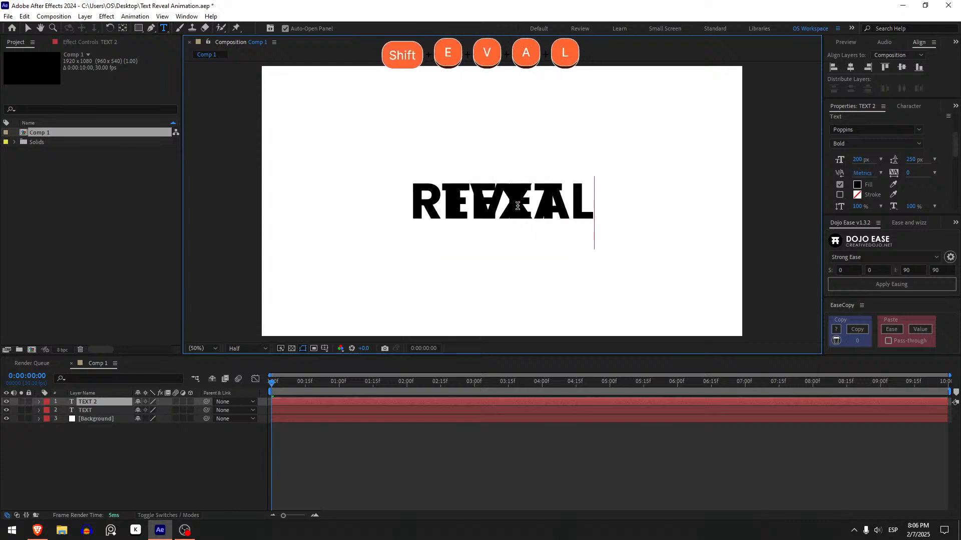
click(227, 455)
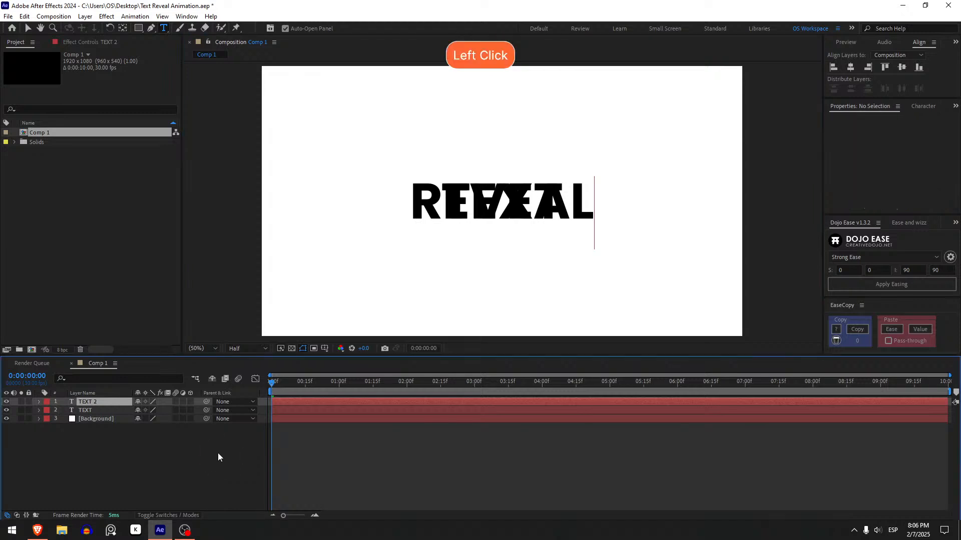
click(100, 401)
key(Return)
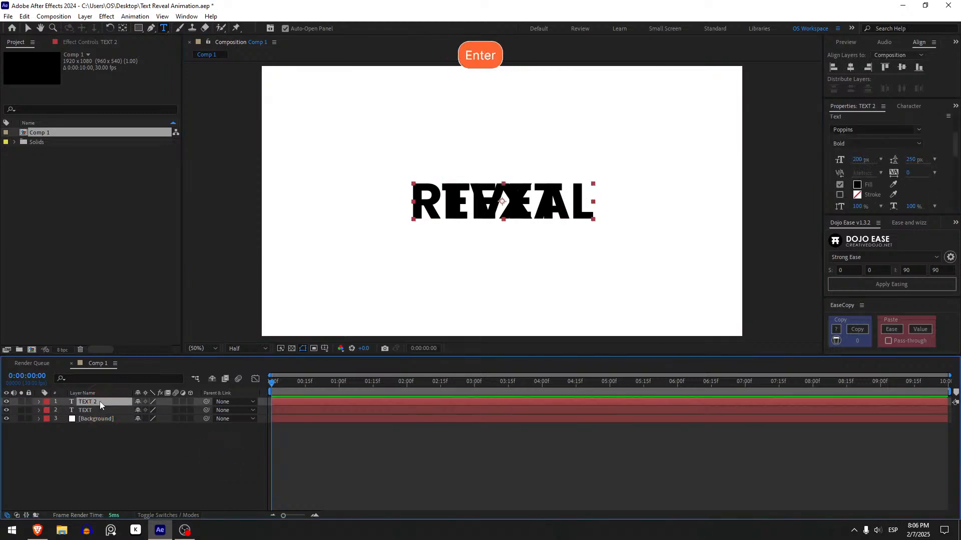
text(REVEAL)
key(Return)
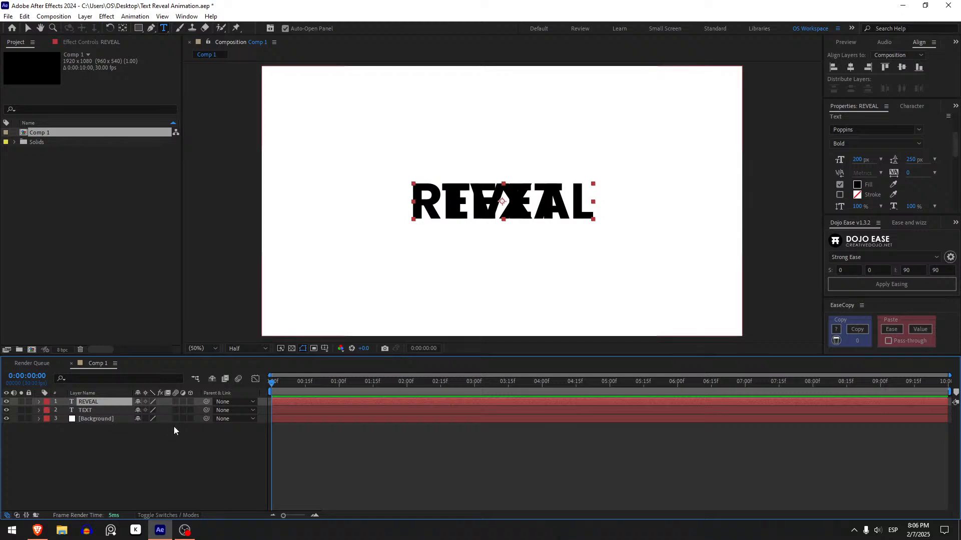
- Set the label color of the REVEAL layer to Blue and of the Background layer to Peach
click(46, 403)
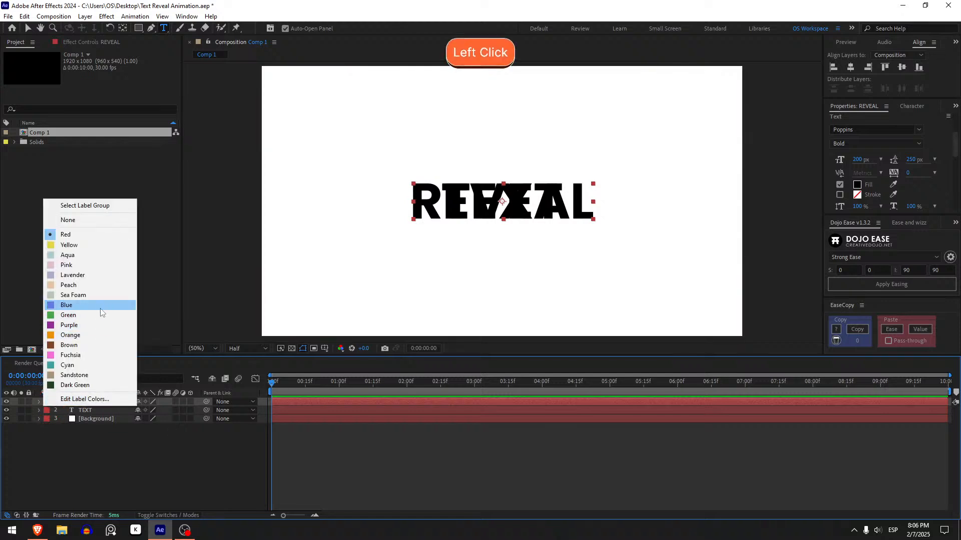
click(102, 305)
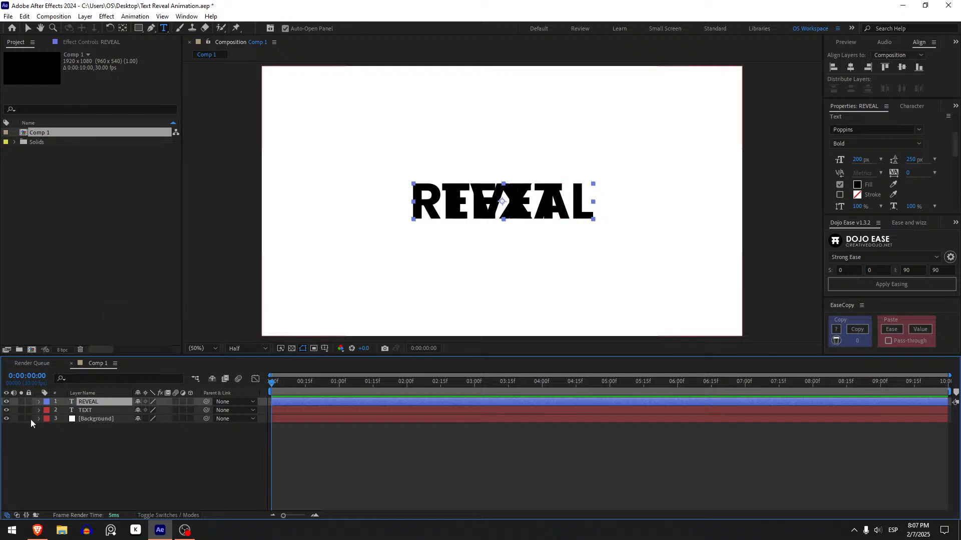
click(46, 419)
click(85, 301)
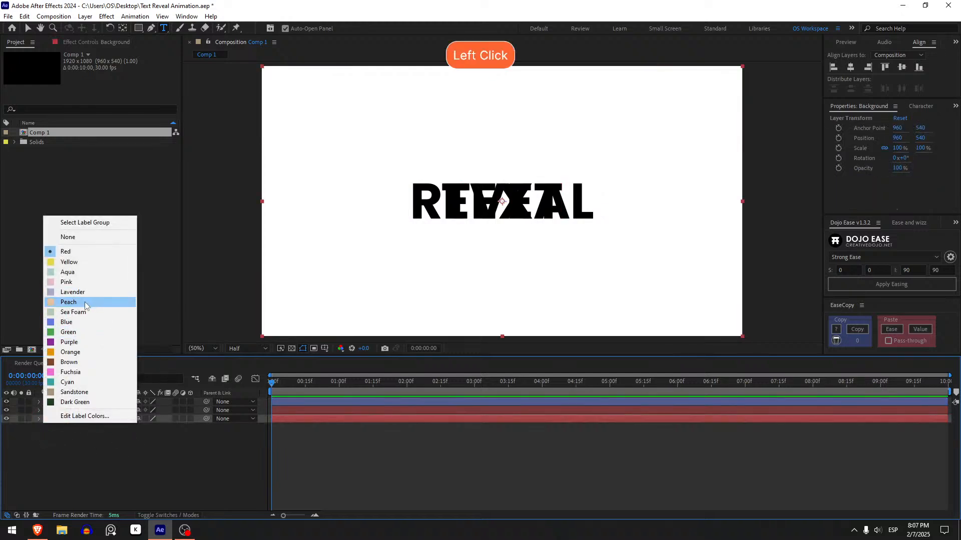
click(87, 401)
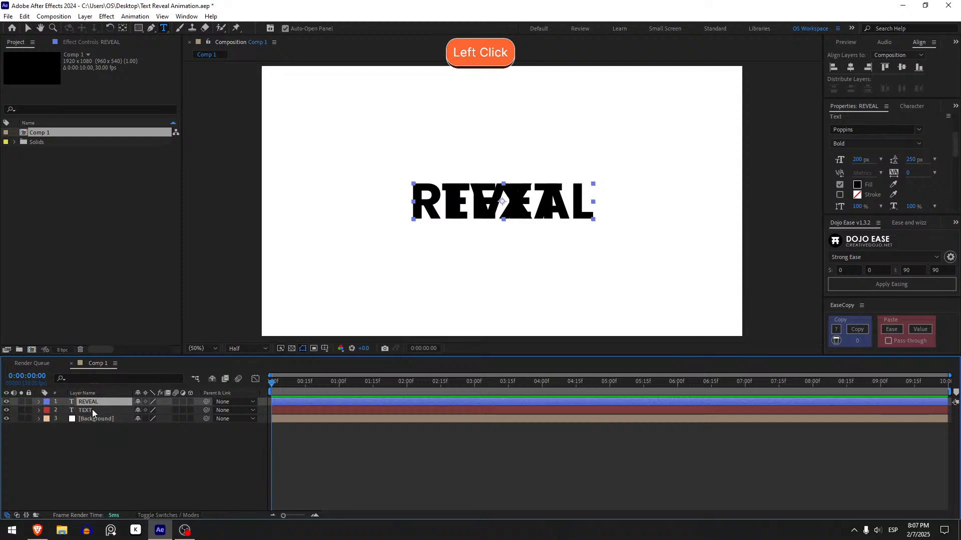
click(92, 410)
click(99, 432)
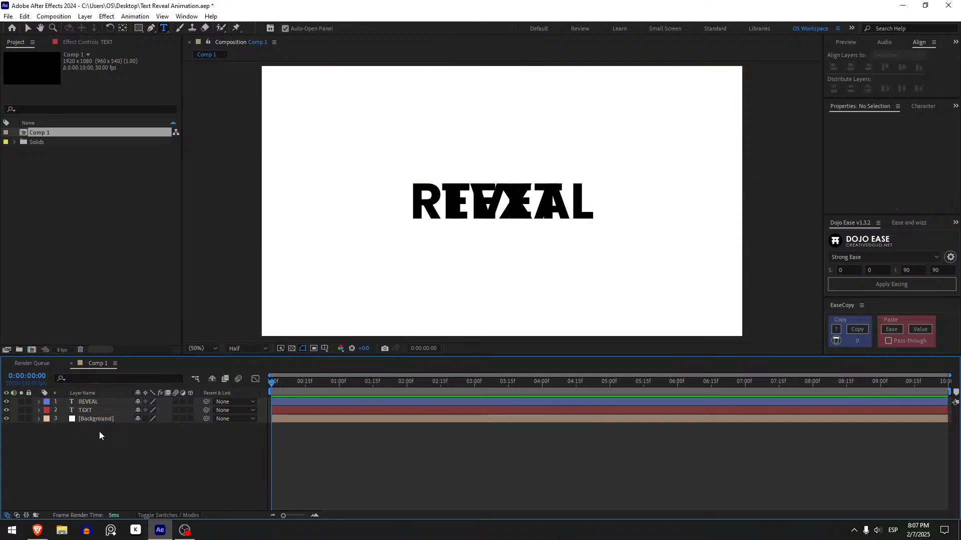
- Create a light red, composition-sized solid named MATTE above the REVEAL layer
click(101, 401)
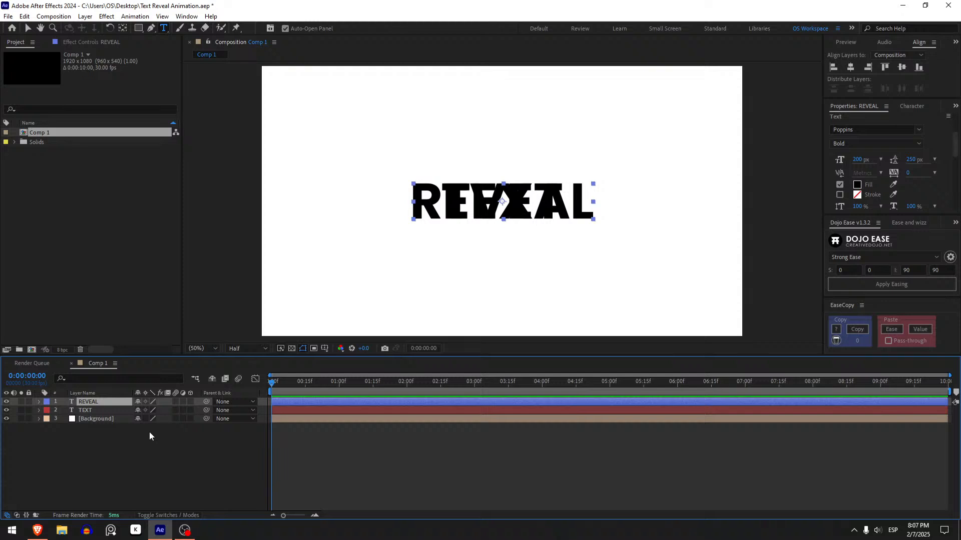
key(ctrl+y)
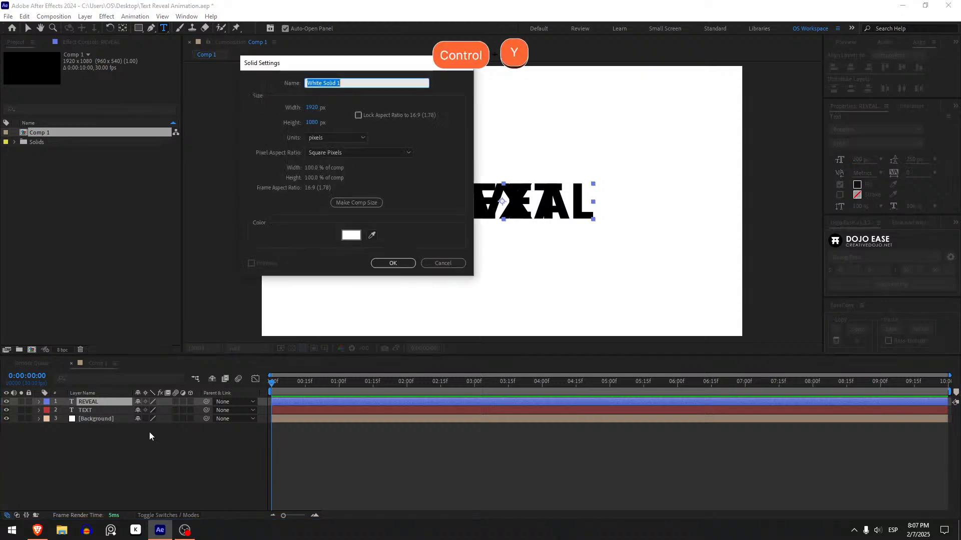
key(shift)
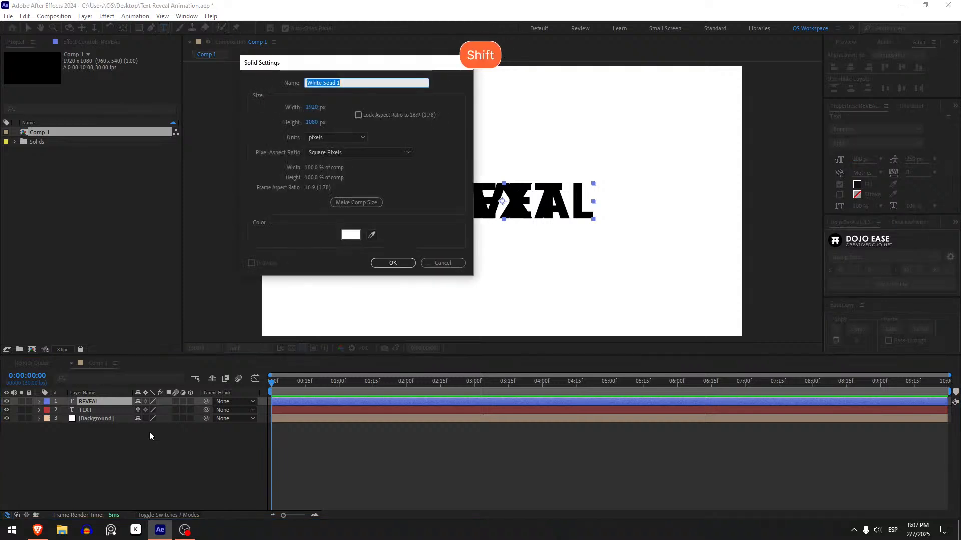
text(MATTE)
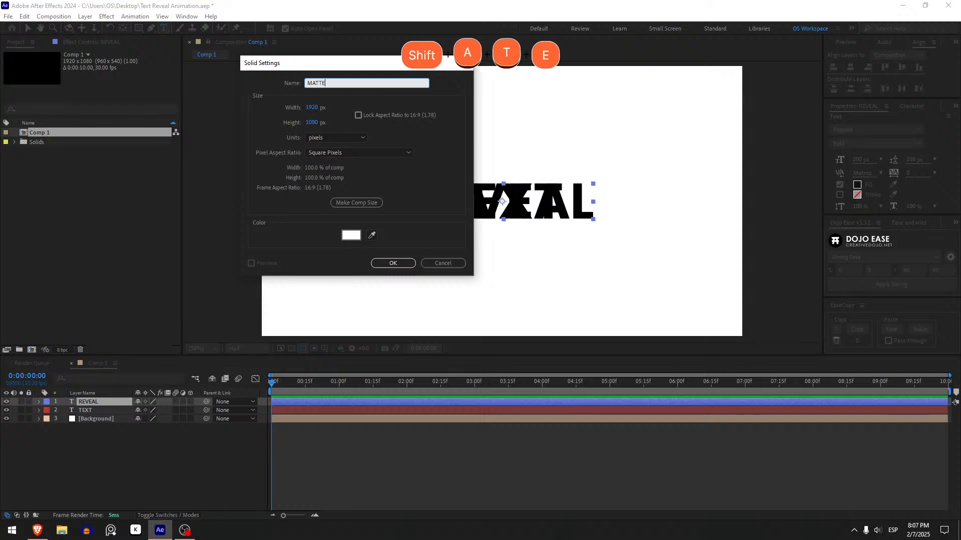
click(351, 235)
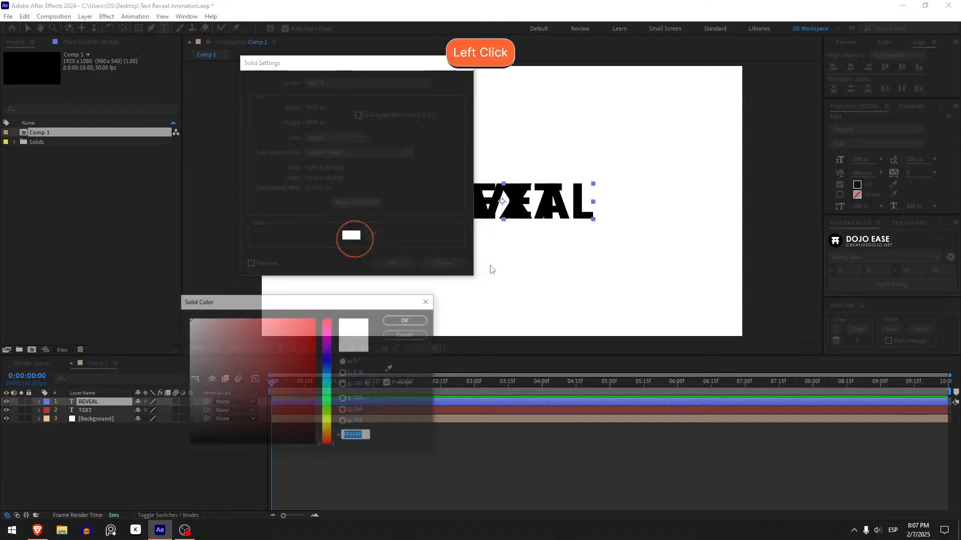
drag(264, 381, 246, 316)
click(406, 320)
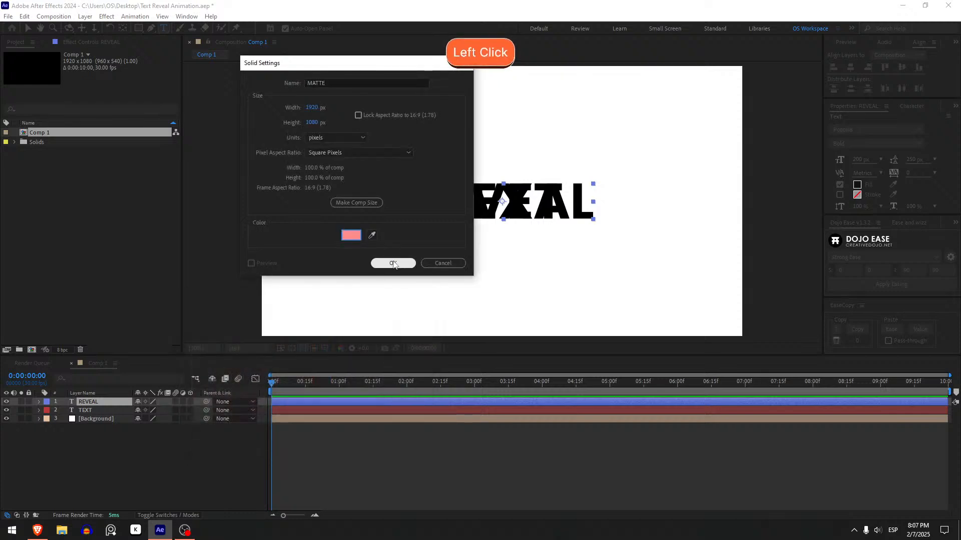
click(393, 263)
key(v)
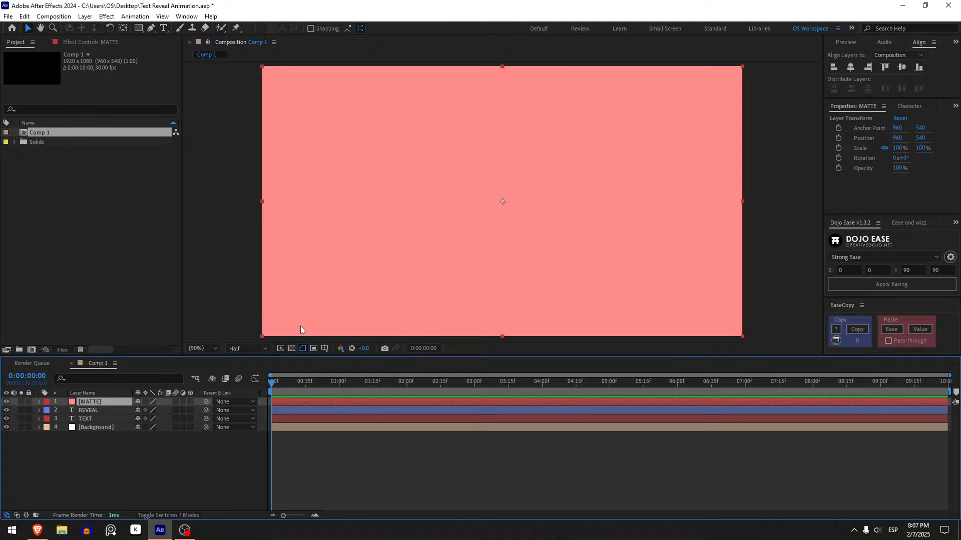
- Hide the MATTE layer and draw a closed four-point Pen mask on it around the text, with a slanted right edge
click(6, 403)
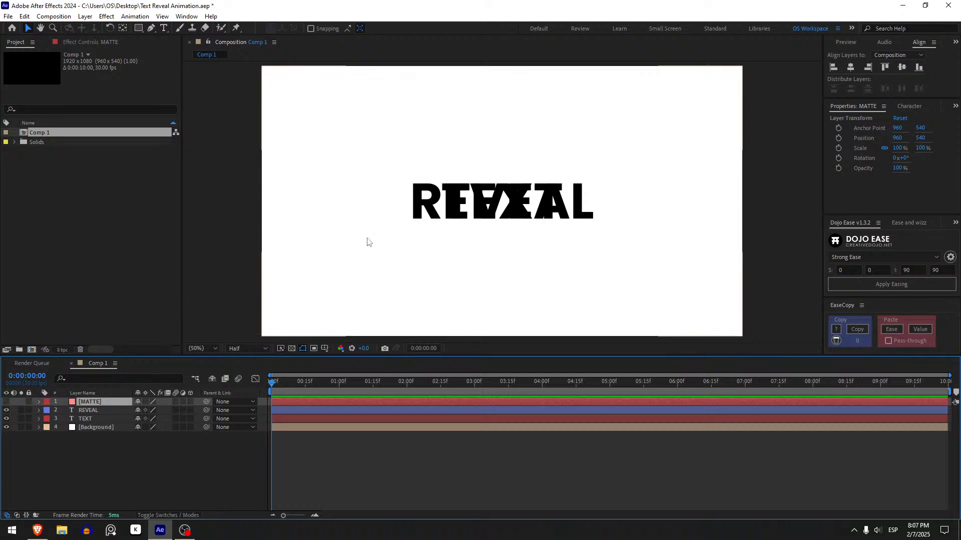
key(g)
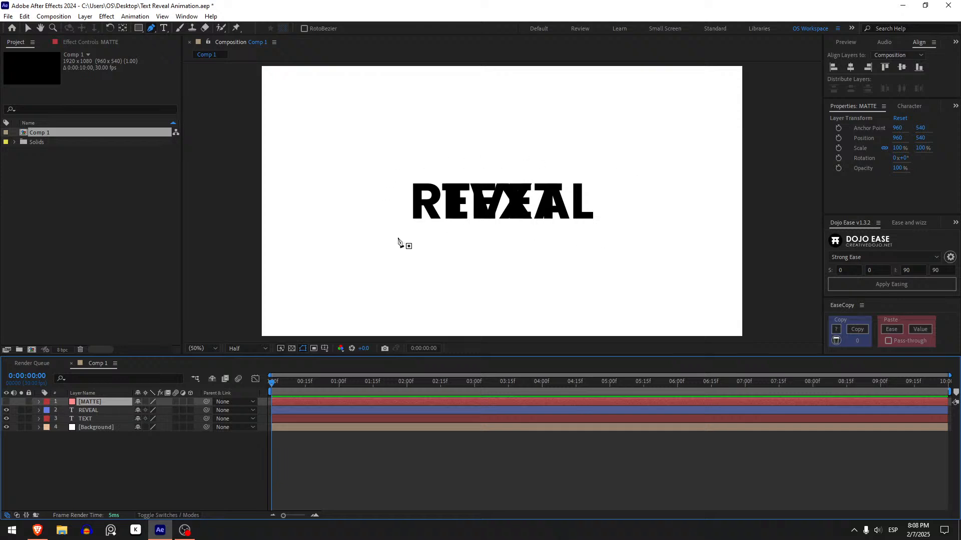
click(393, 242)
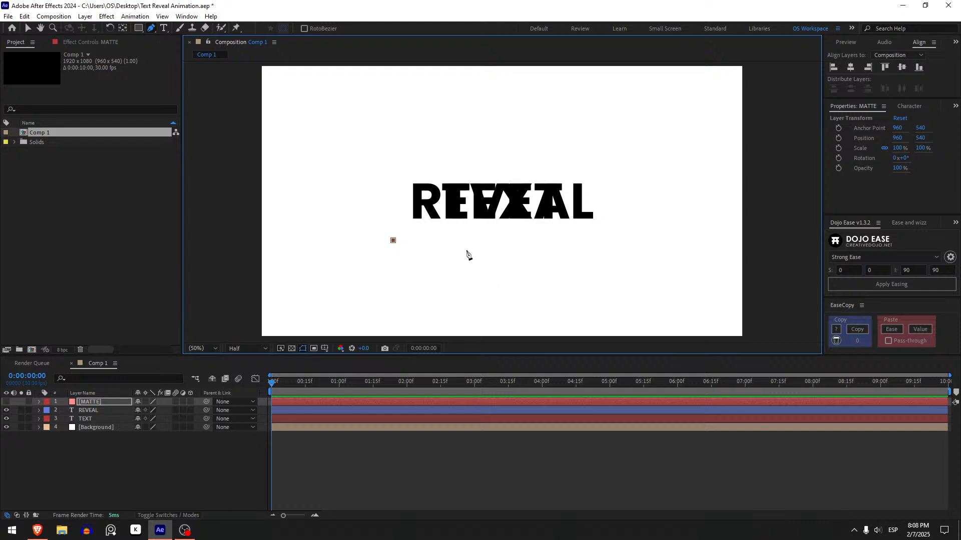
shift+click(604, 246)
click(628, 163)
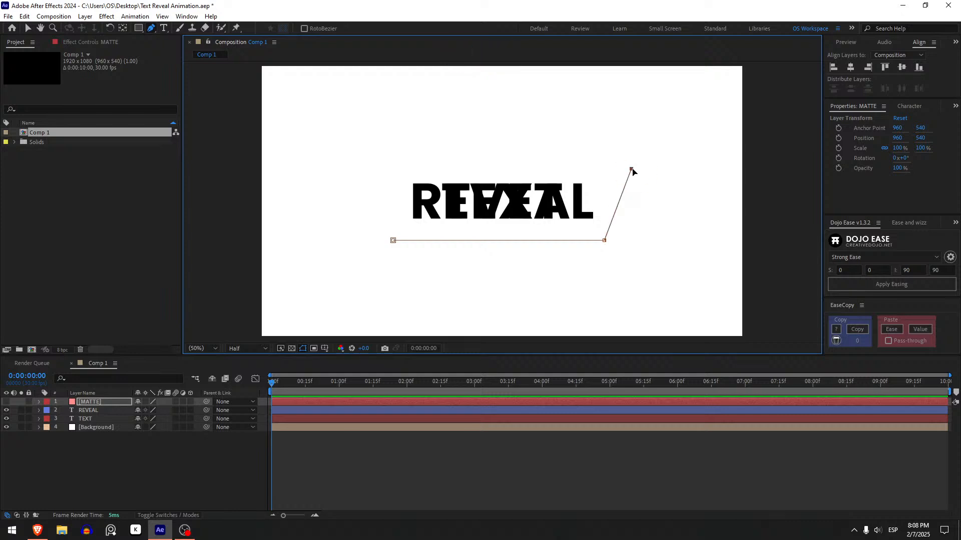
mouse_move(629, 163)
mouse_down()
mouse_move(628, 176)
mouse_move(630, 167)
mouse_up()
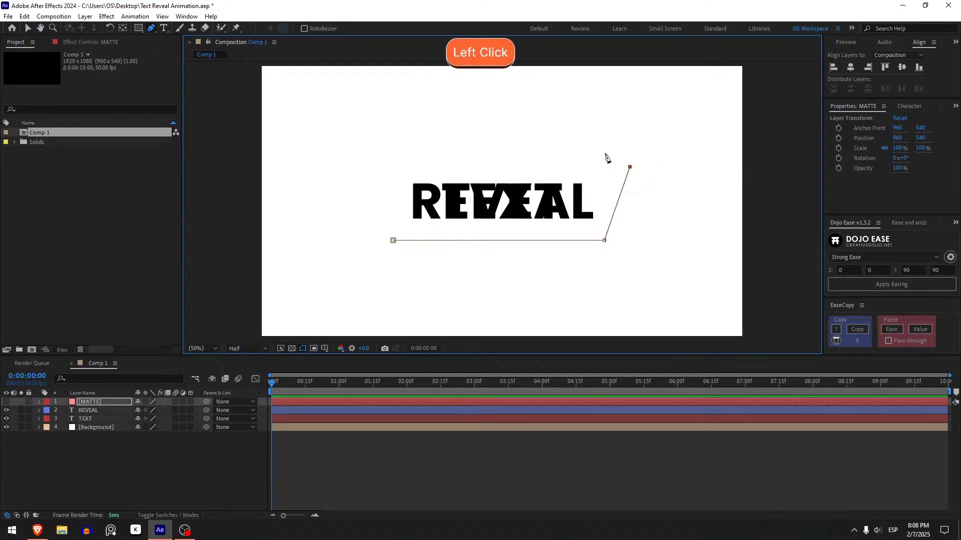
shift+click(396, 167)
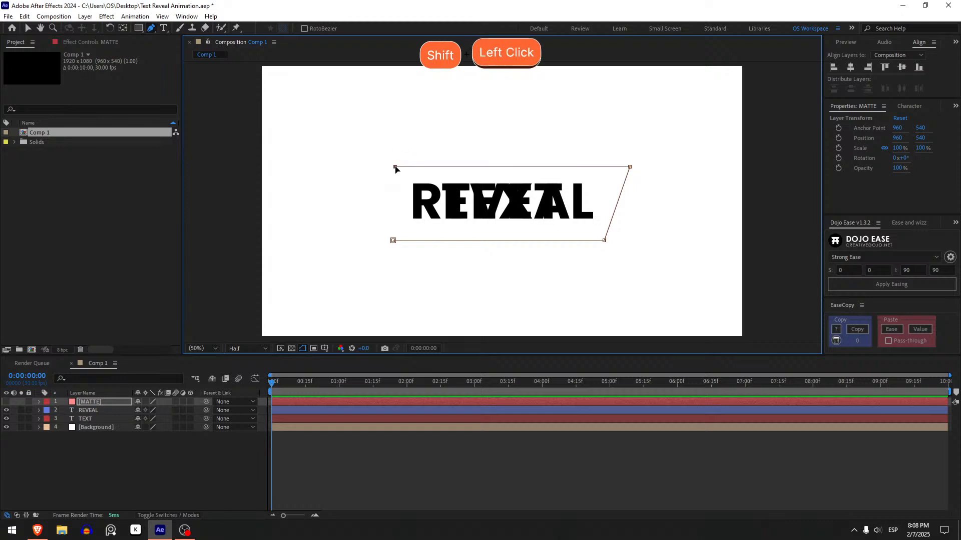
click(393, 240)
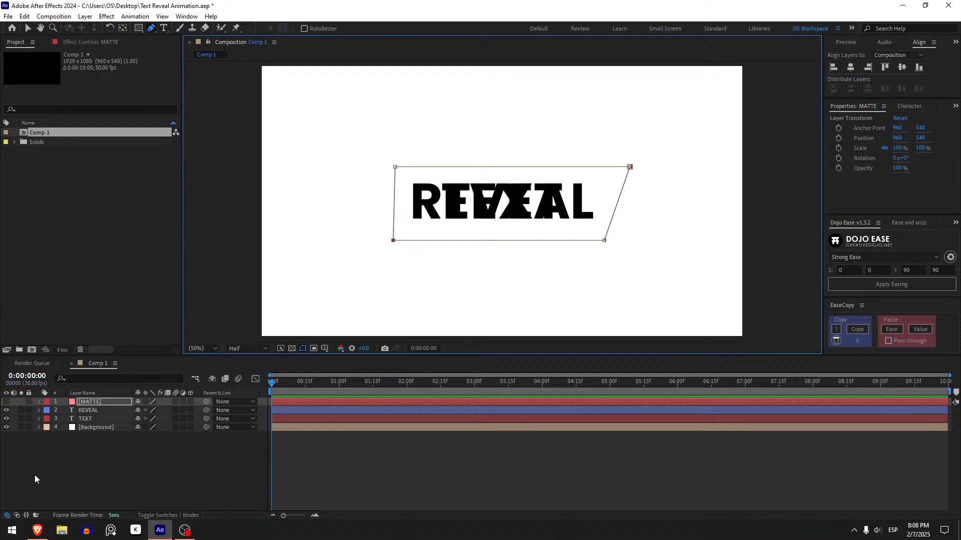
- Show the masked MATTE layer, try moving it over the text, undo the moves and hide it again
click(6, 402)
click(108, 403)
key(v)
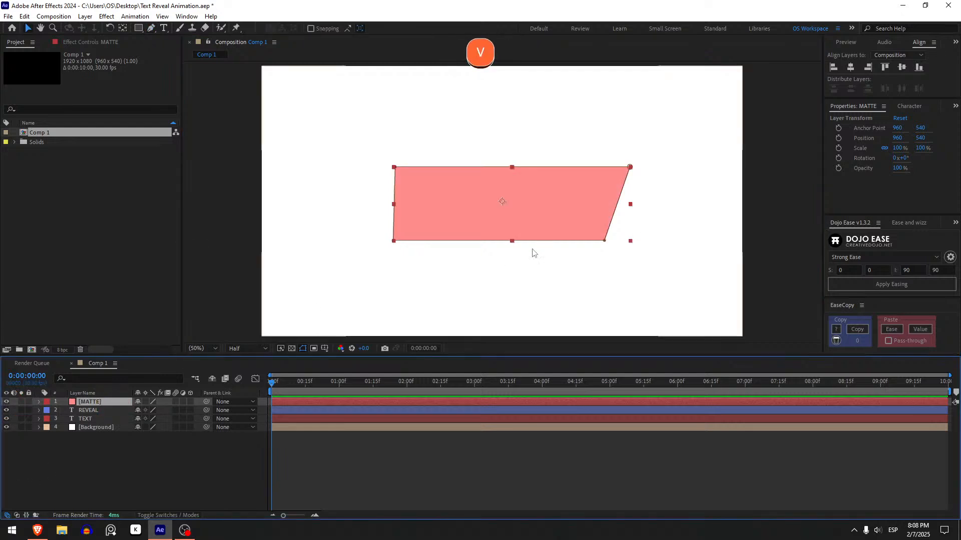
drag(578, 223, 635, 223)
key(ctrl+z)
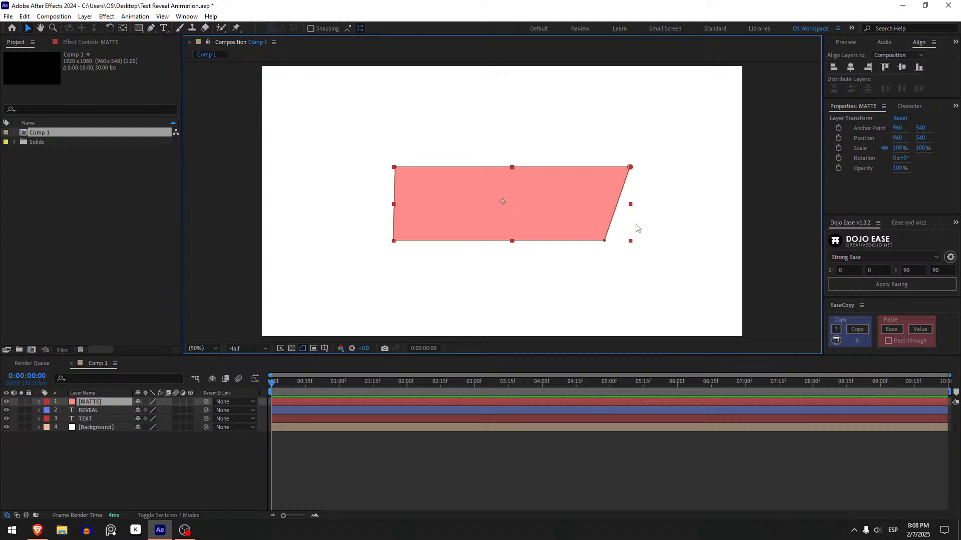
drag(543, 231, 523, 187)
key(ctrl+z)
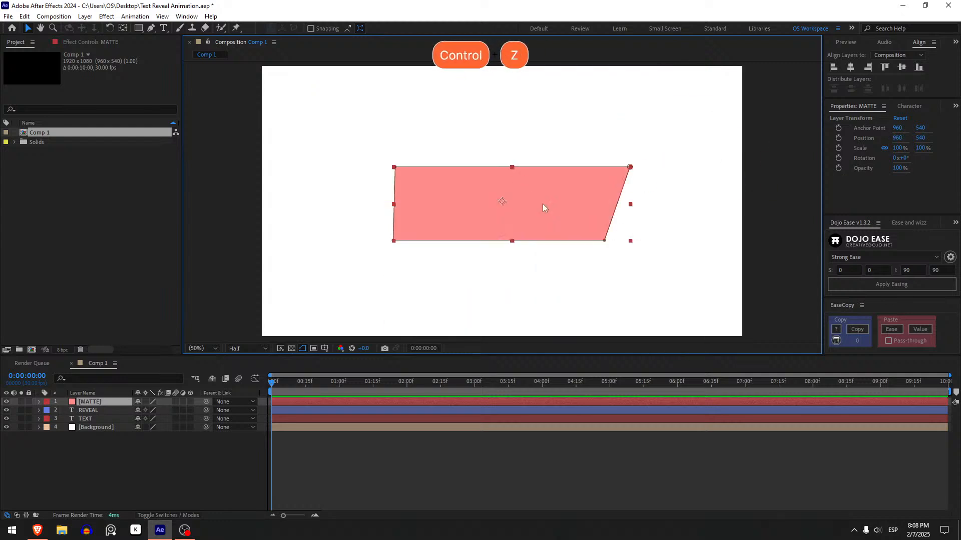
click(6, 402)
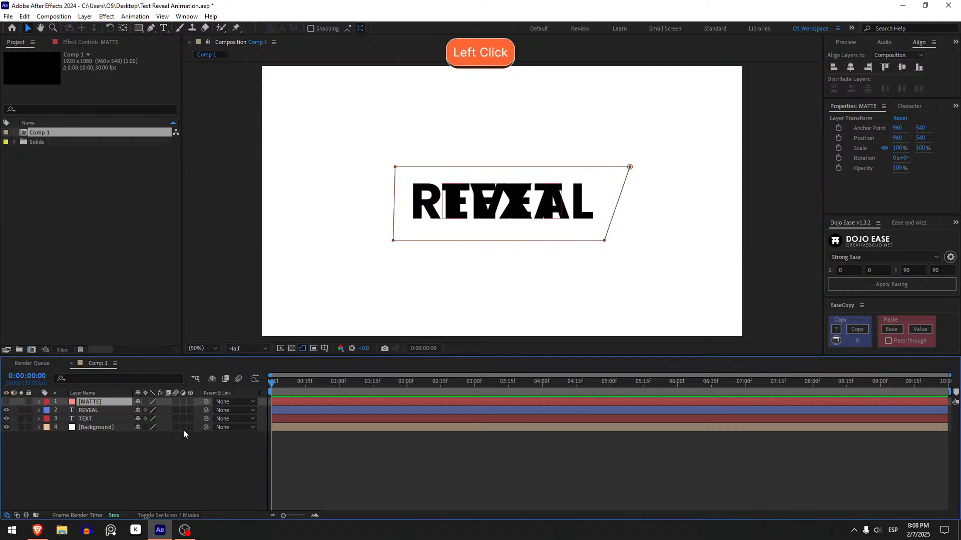
- Hide the REVEAL layer and set MATTE as the track matte of the TEXT layer
click(96, 419)
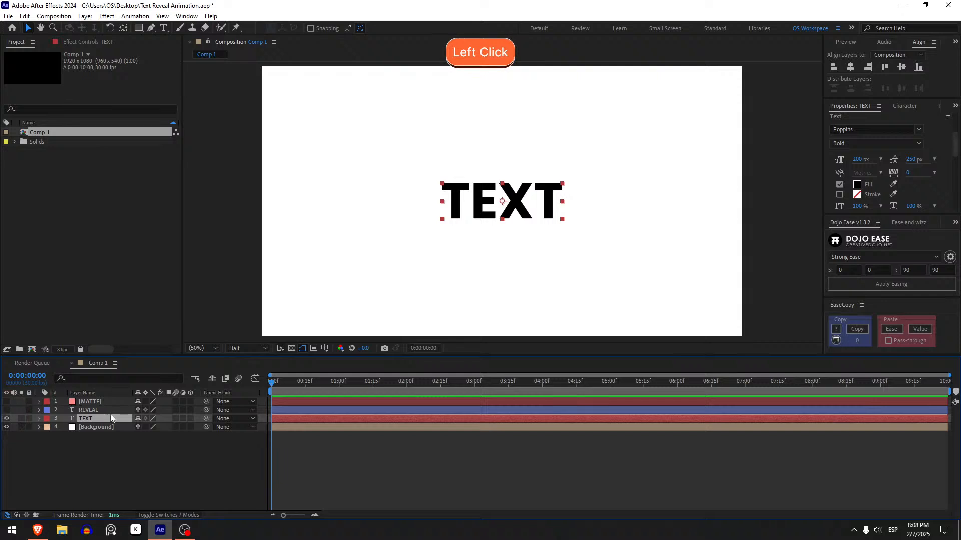
click(90, 420)
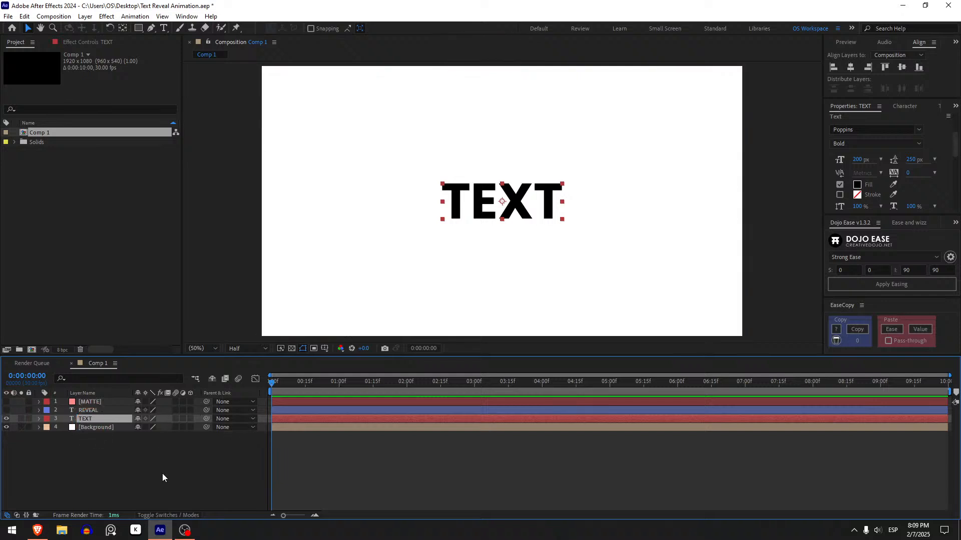
click(165, 517)
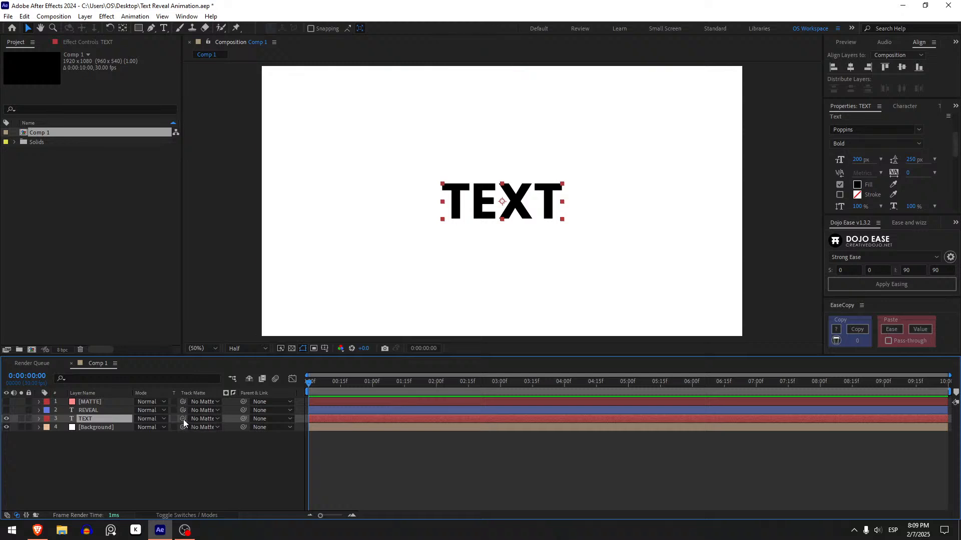
click(197, 419)
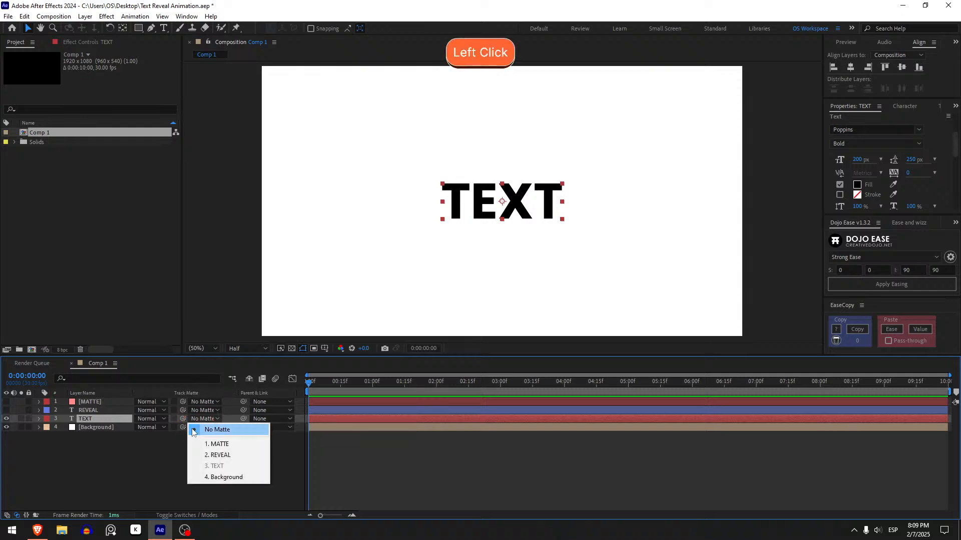
click(175, 433)
click(98, 420)
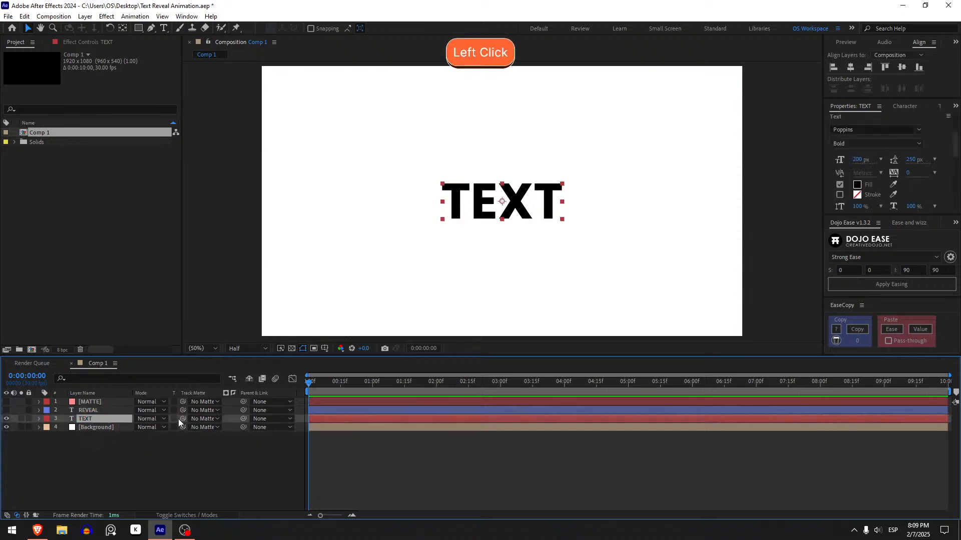
drag(182, 420, 107, 405)
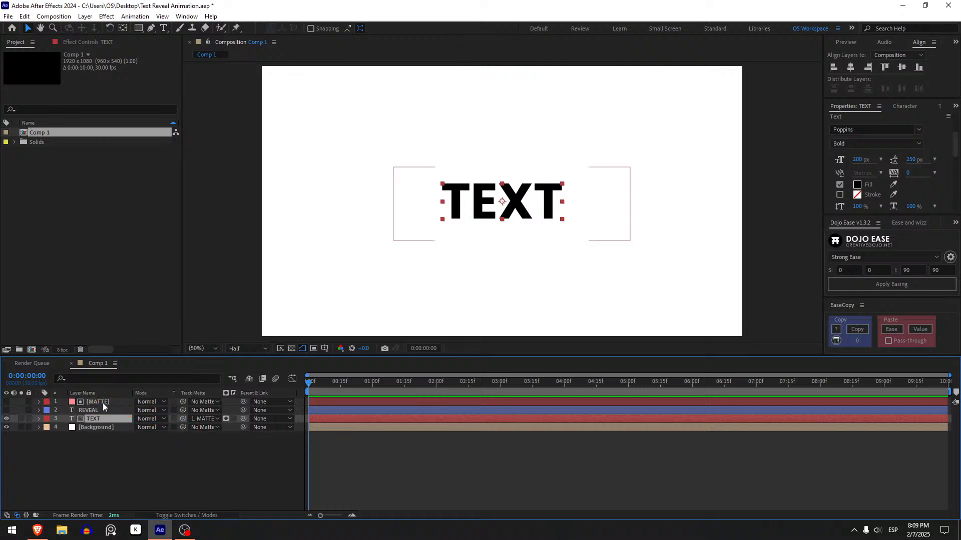
- Try sliding the MATTE layer to the left across the TEXT layer, then undo the move
click(103, 403)
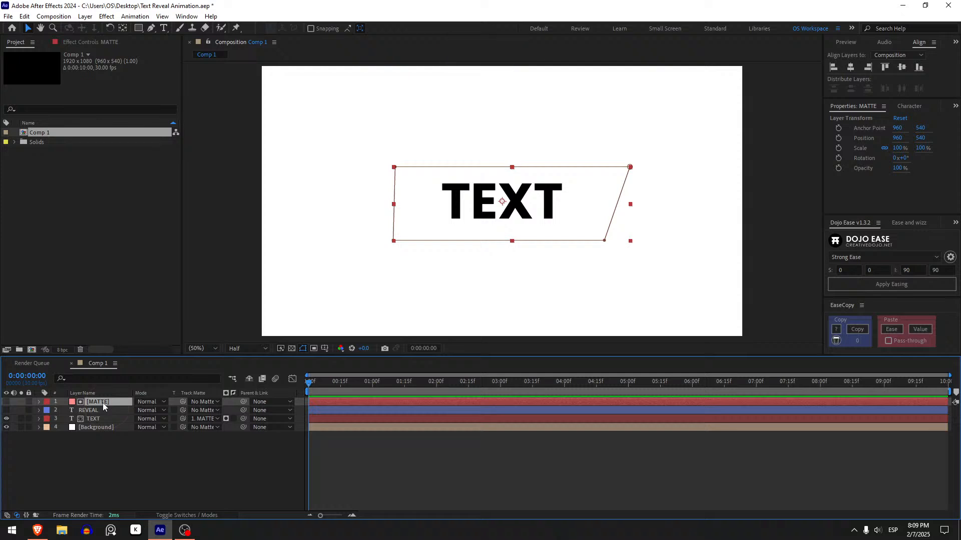
drag(553, 224, 350, 229)
key(ctrl+z)
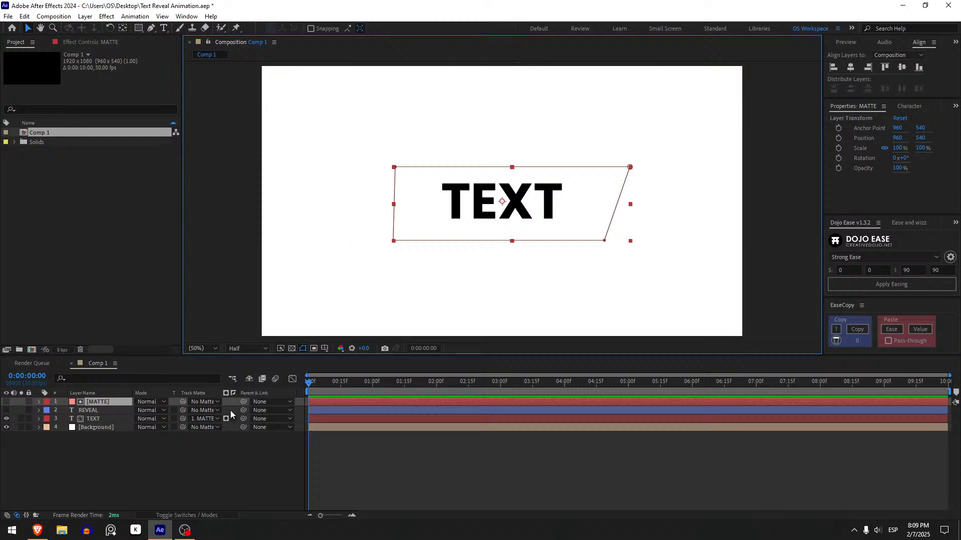
- Show the REVEAL layer and set MATTE as its track matte
click(109, 410)
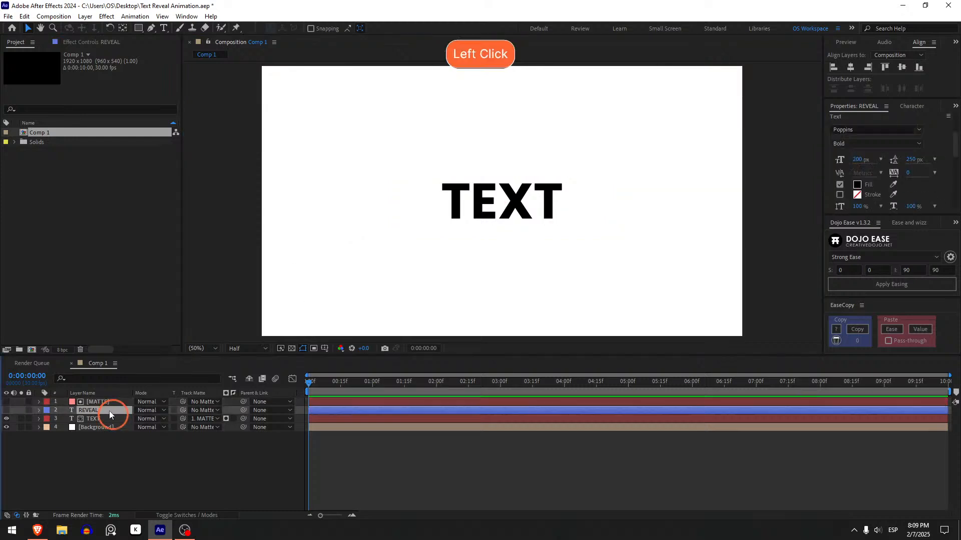
click(6, 410)
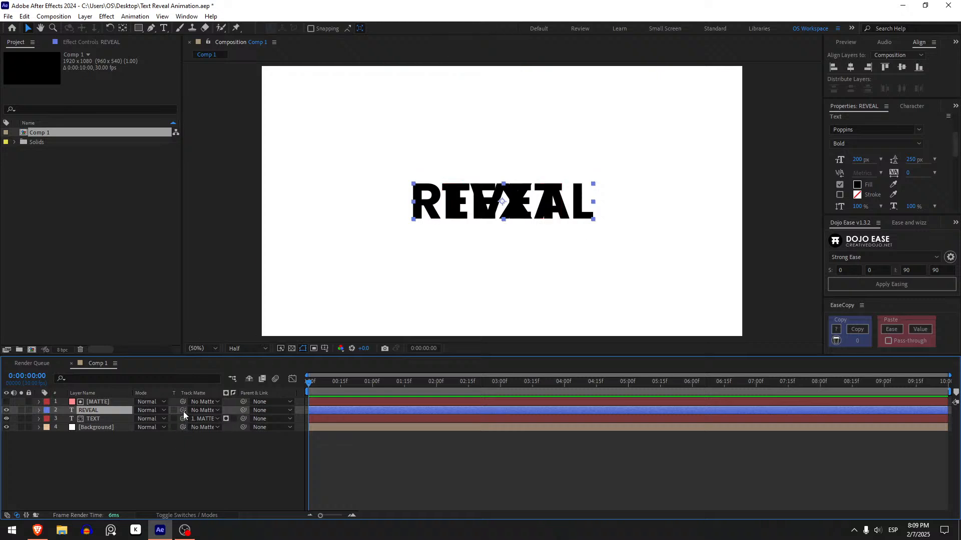
drag(183, 410, 104, 403)
click(106, 402)
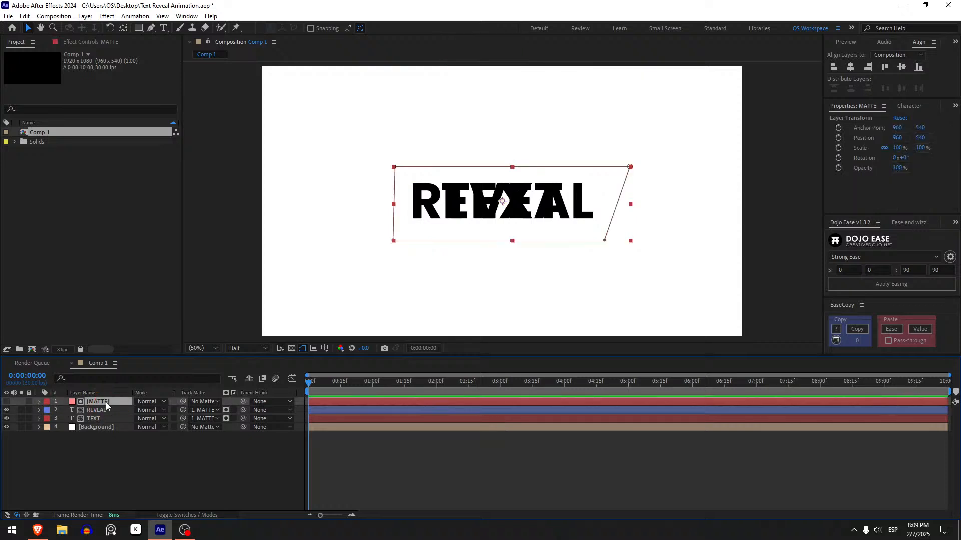
- Check REVEAL with the TEXT layer briefly hidden, and invert the track matte on the REVEAL layer
click(100, 419)
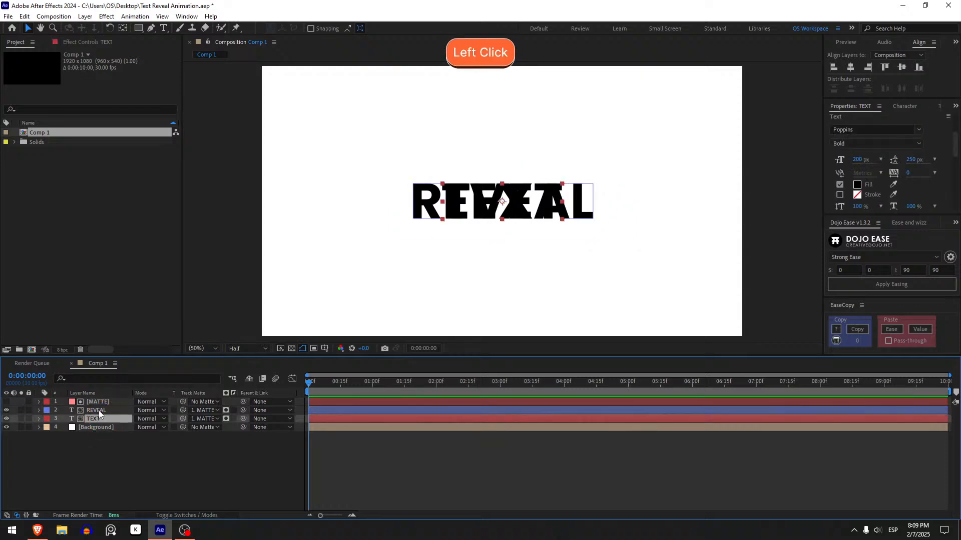
click(98, 410)
click(6, 418)
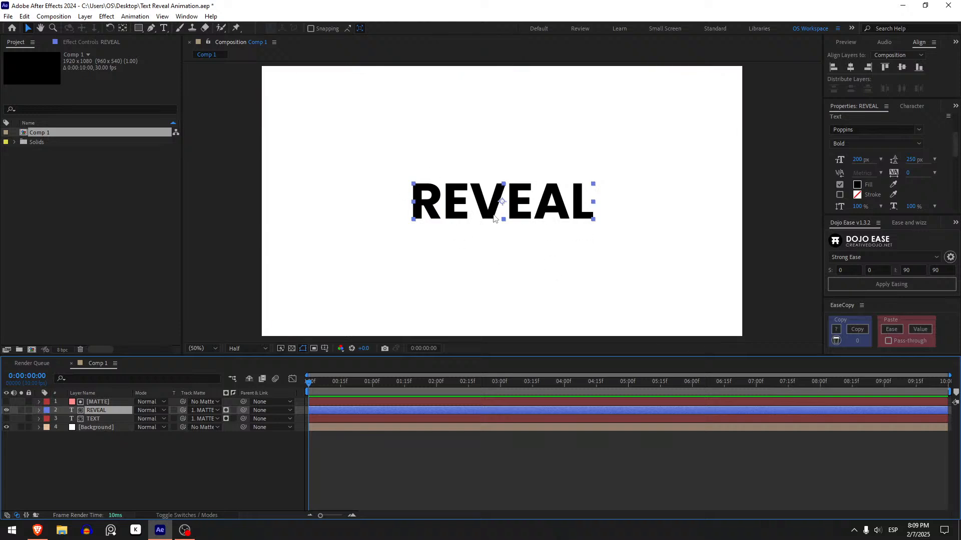
click(7, 419)
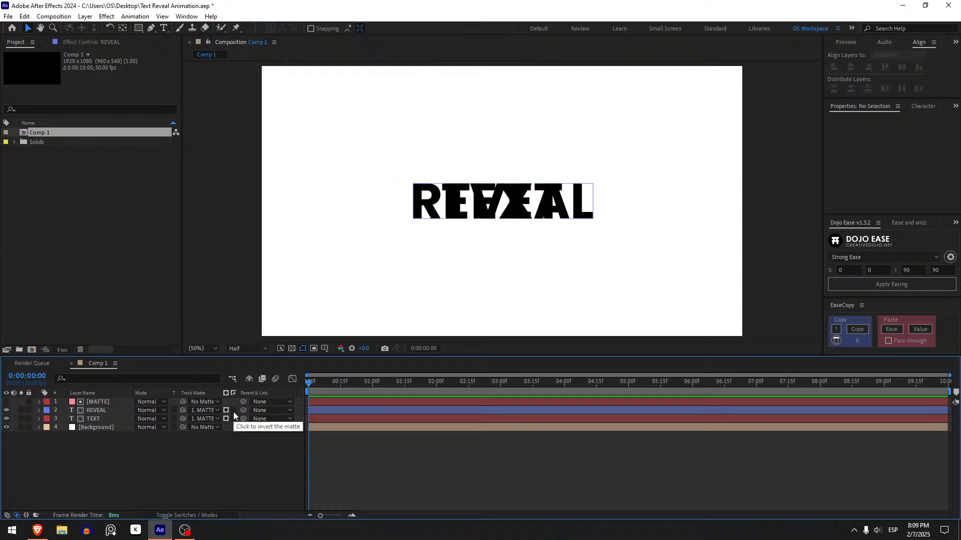
click(233, 411)
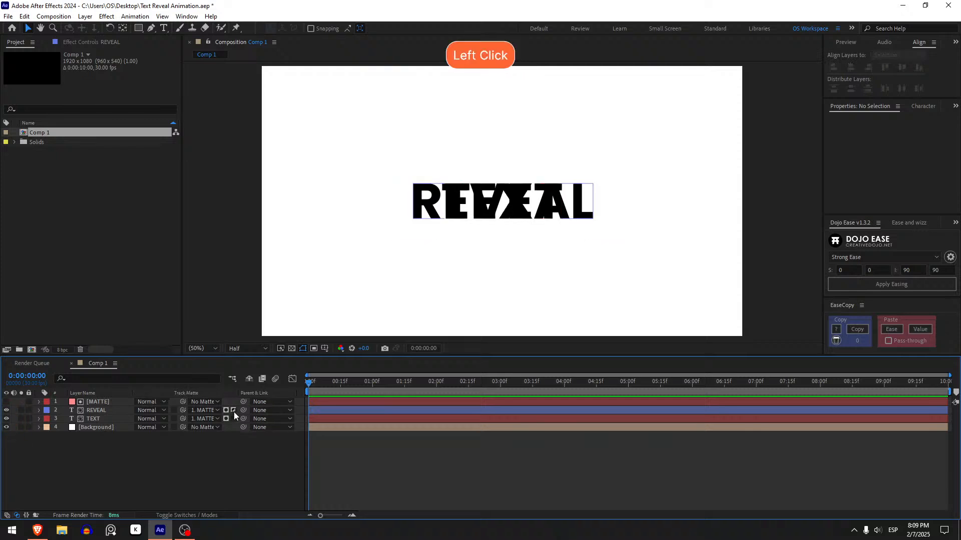
- Move the MATTE layer horizontally to the left, clear of the text, to position 50, 540
click(106, 402)
key(v)
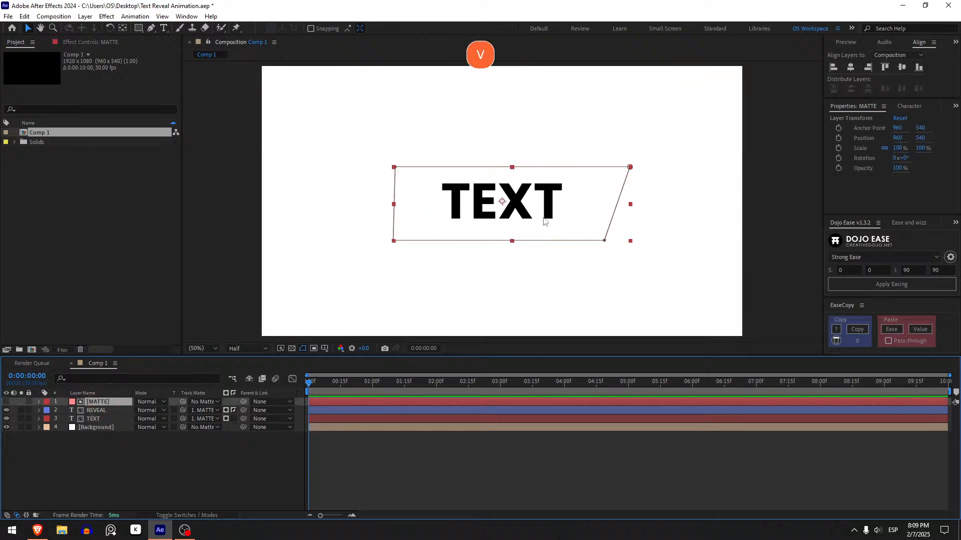
drag(544, 226, 310, 224)
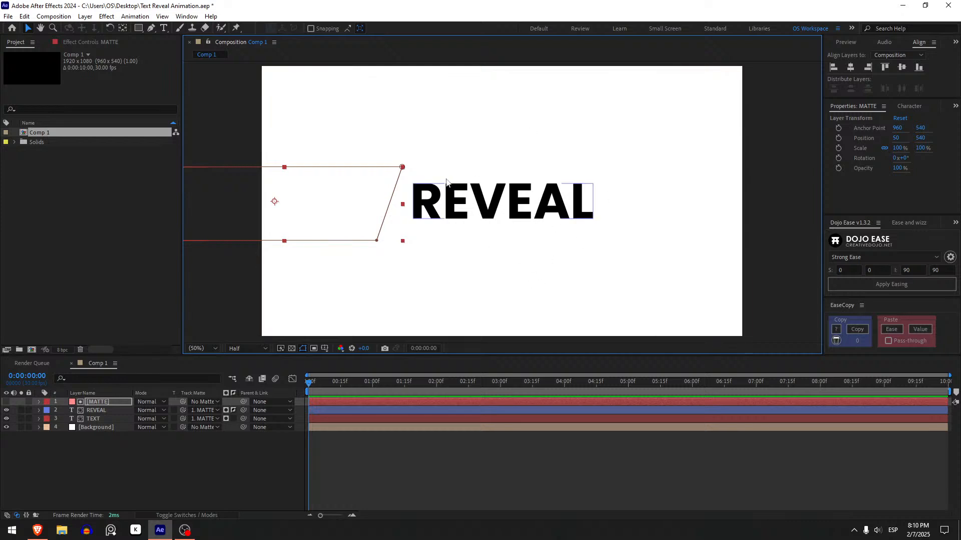
- Undo the MATTE layer's moves so it covers the TEXT layer again
mouse_move(316, 219)
mouse_down()
mouse_move(536, 208)
mouse_move(299, 207)
mouse_move(572, 205)
mouse_move(328, 210)
mouse_up()
key(ctrl+z)
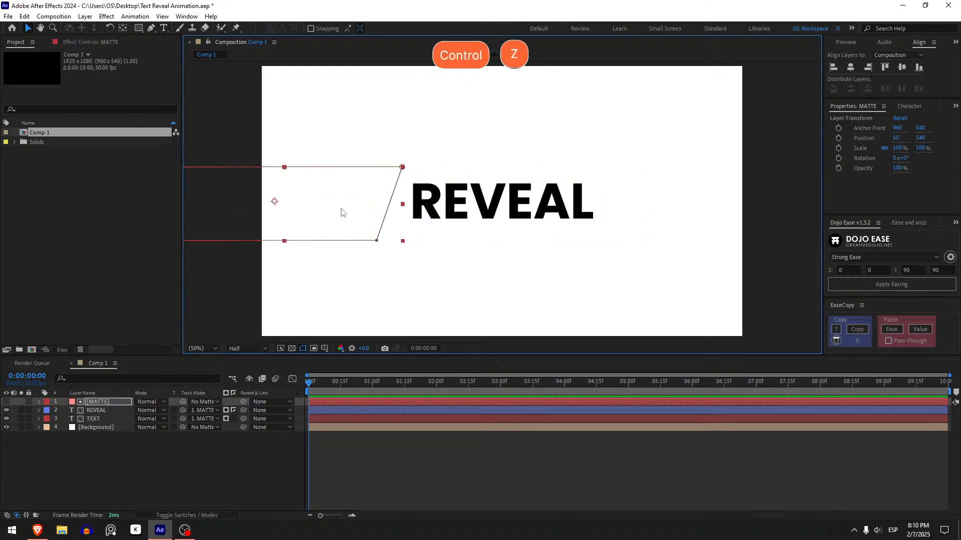
key(ctrl+z)
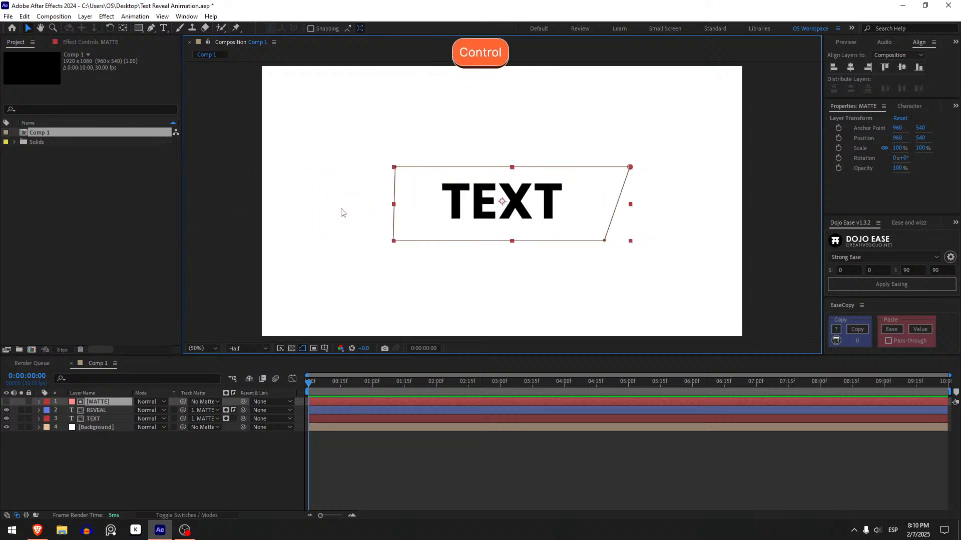
- Draw a short slanted line with the Pen tool on a new shape layer, just to the right of the word TEXT
click(439, 469)
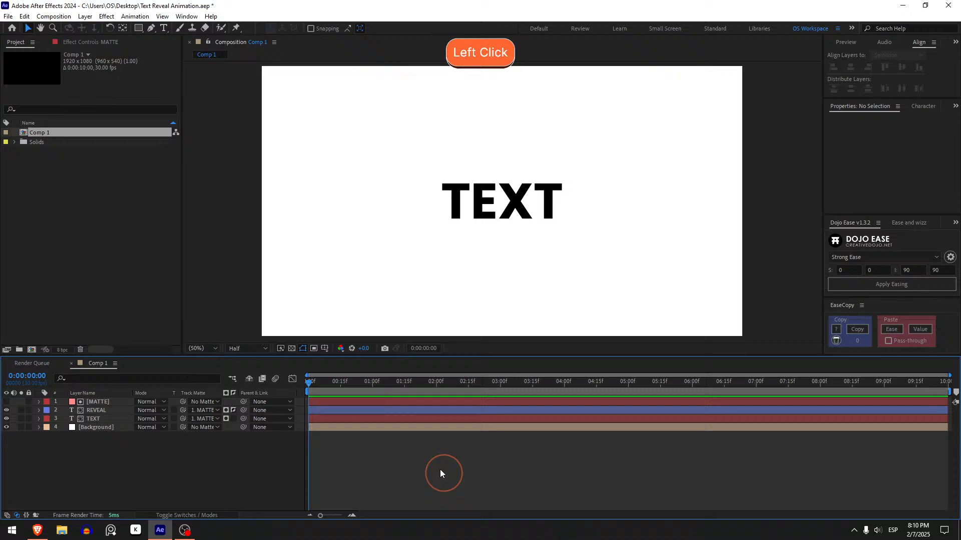
click(455, 403)
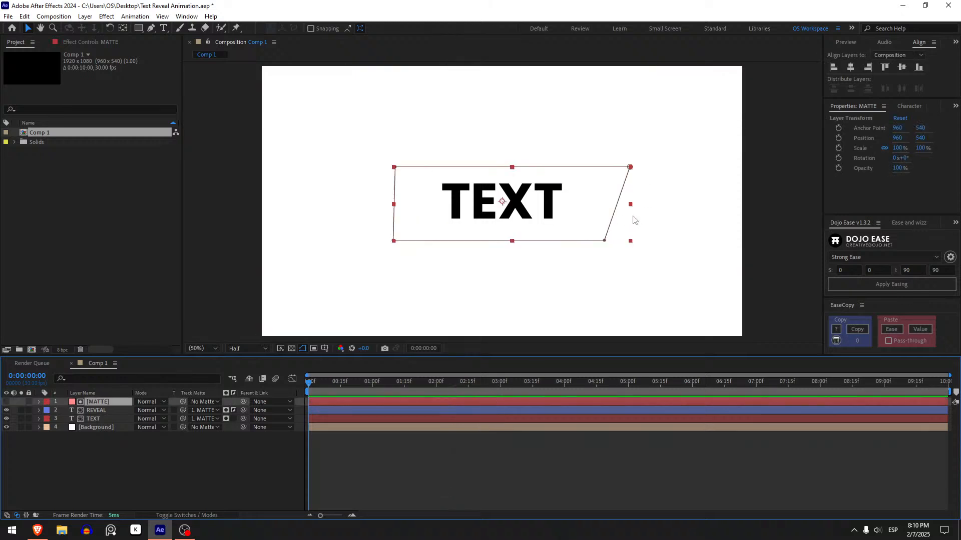
scroll(634, 220, up, 2)
drag(650, 195, 347, 187)
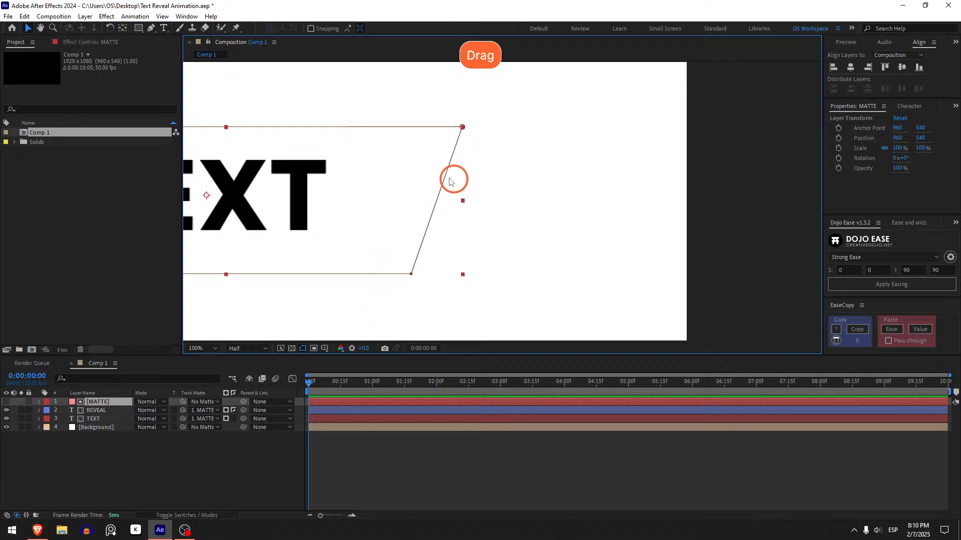
drag(453, 178, 635, 182)
scroll(551, 245, down, 2)
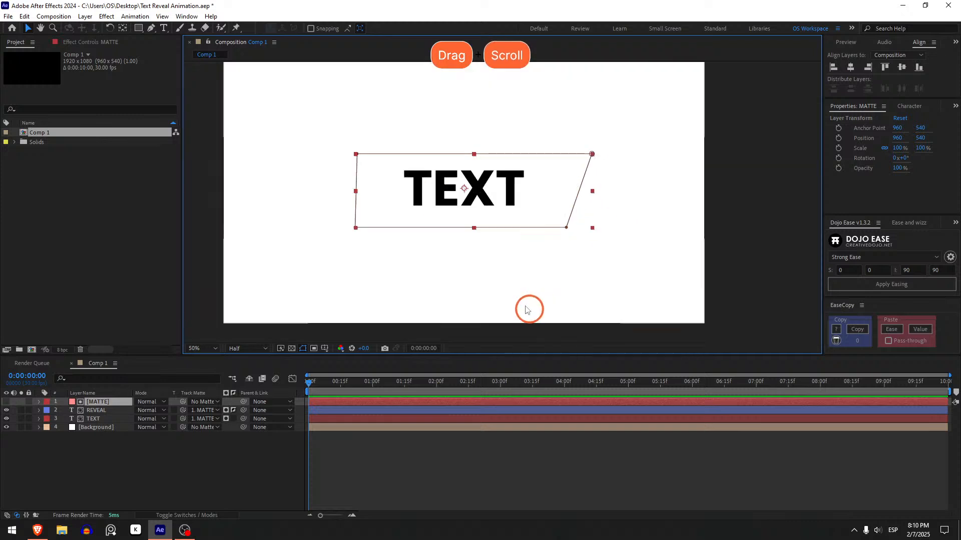
click(385, 449)
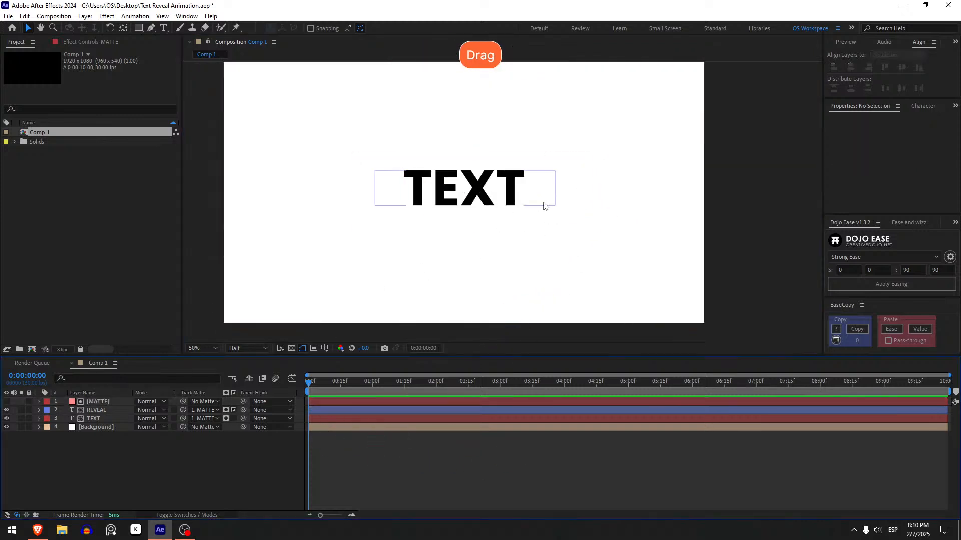
key(g)
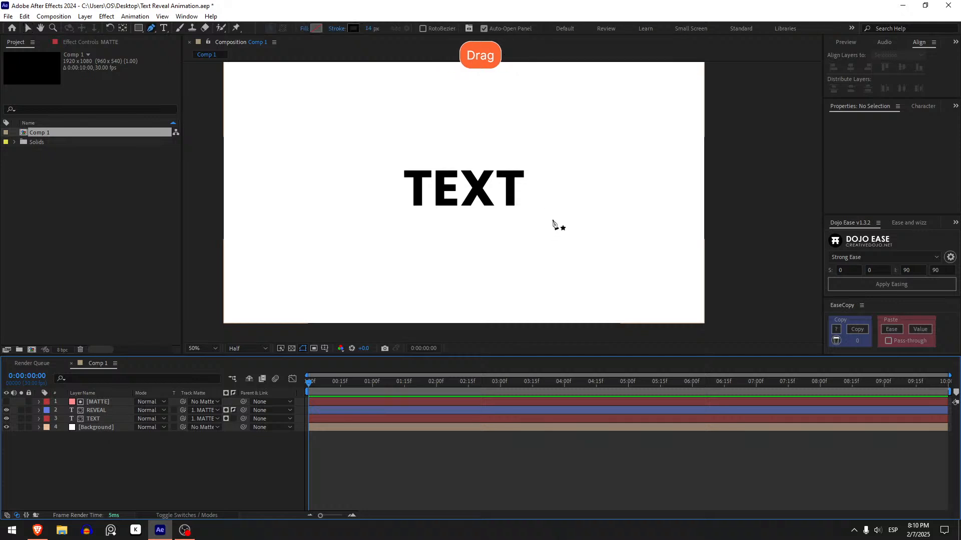
click(550, 215)
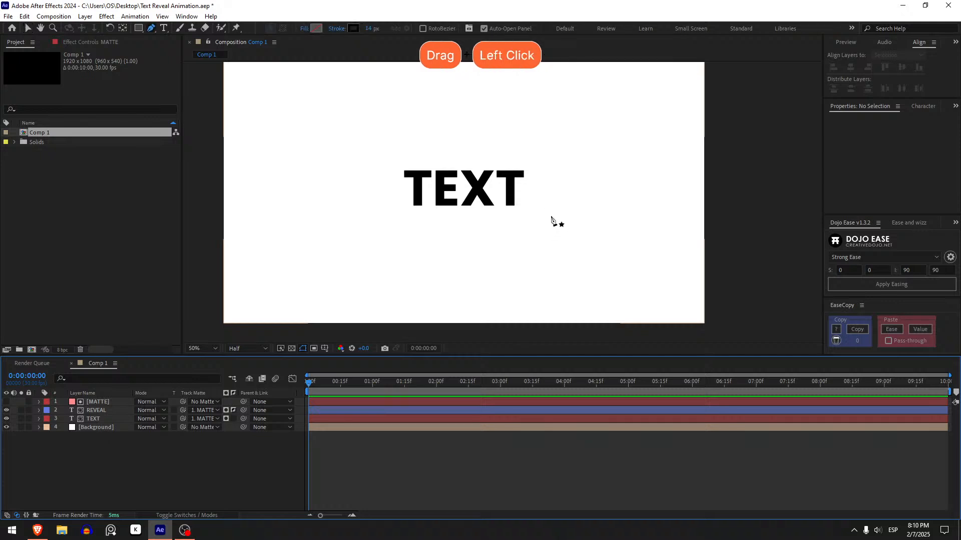
click(567, 154)
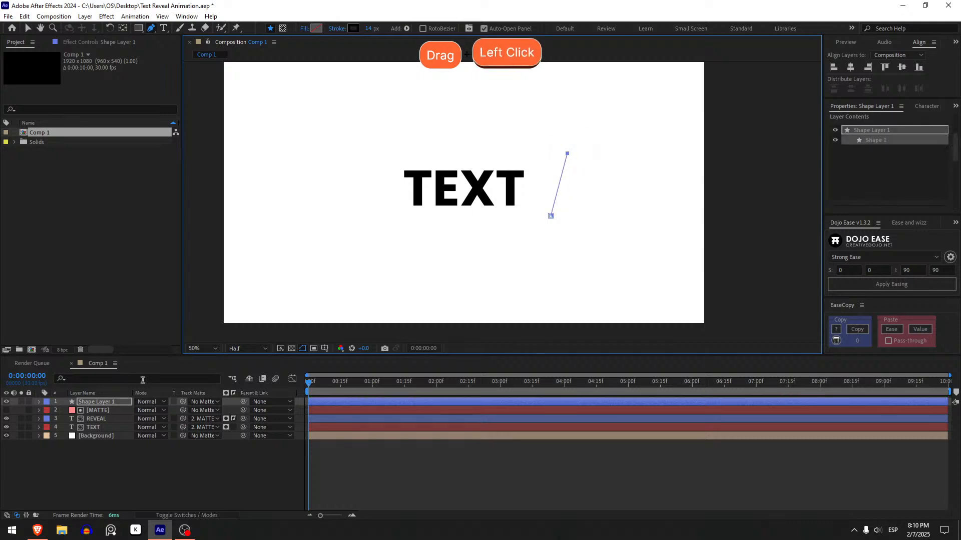
- Make the MATTE layer visible so its slanted edge shows beside the drawn line
click(108, 409)
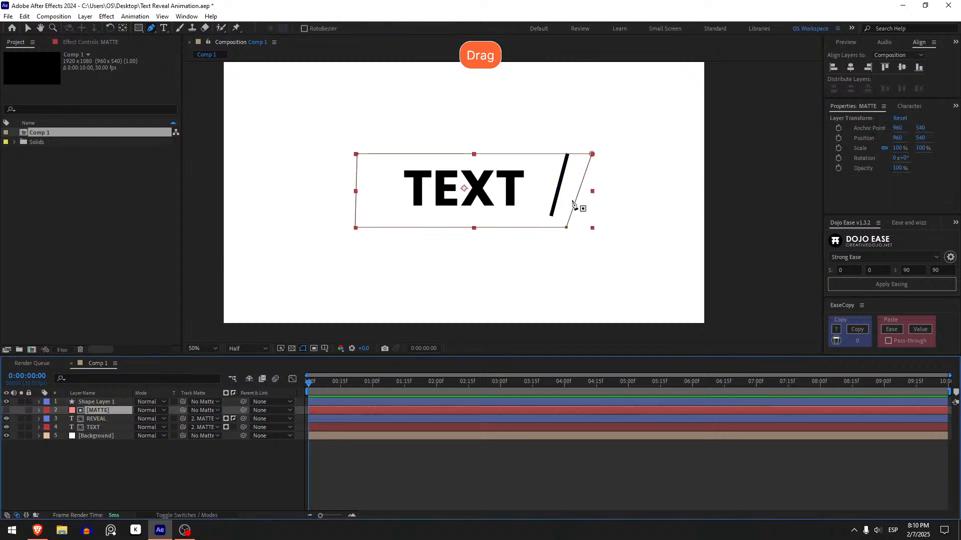
key(v)
drag(461, 186, 278, 196)
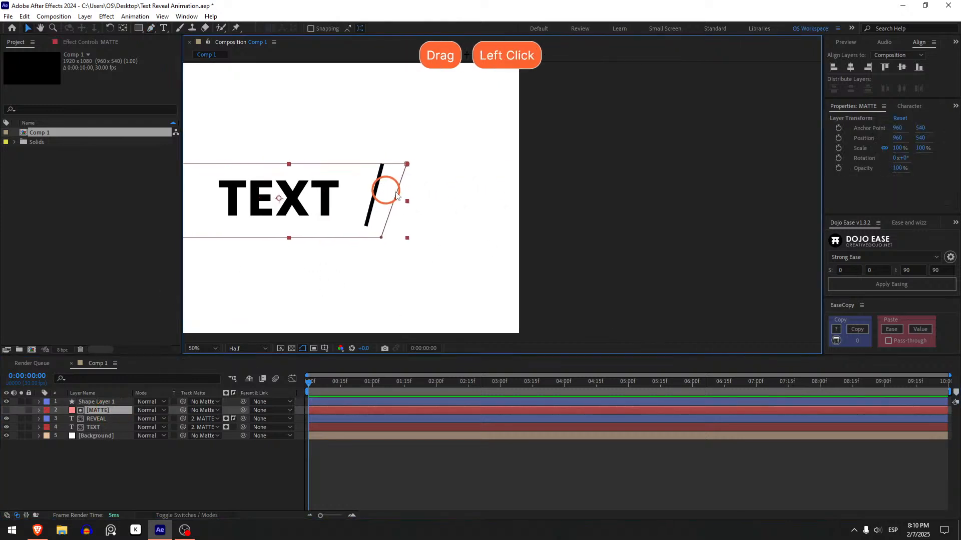
scroll(387, 189, up, 1)
drag(403, 198, 553, 206)
click(100, 402)
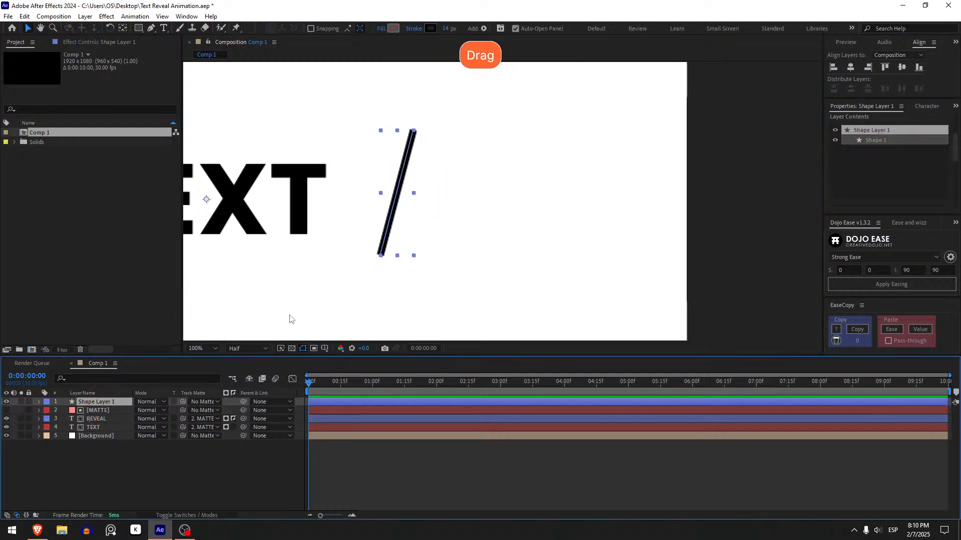
click(7, 411)
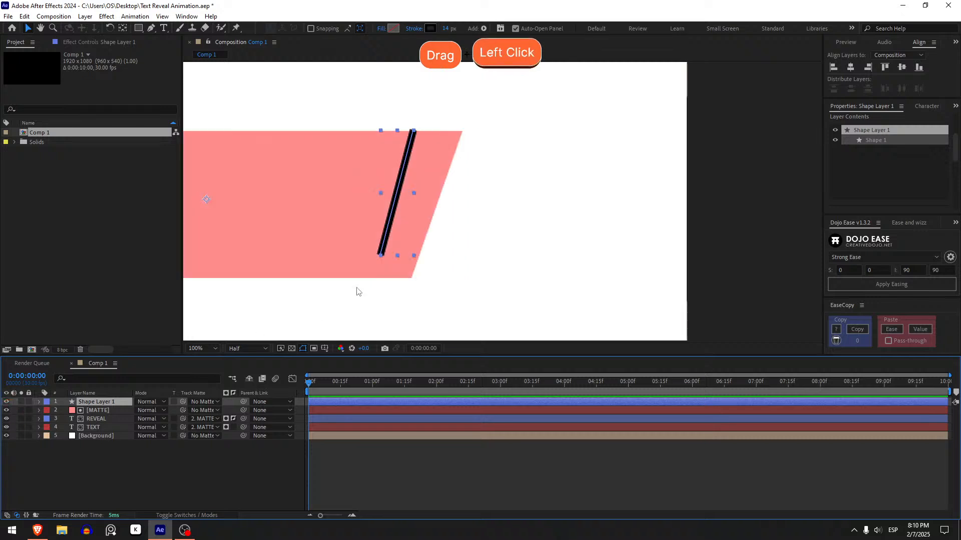
- Move the line's lower and upper end points onto the corners of the MATTE shape's slanted right edge
drag(380, 256, 425, 259)
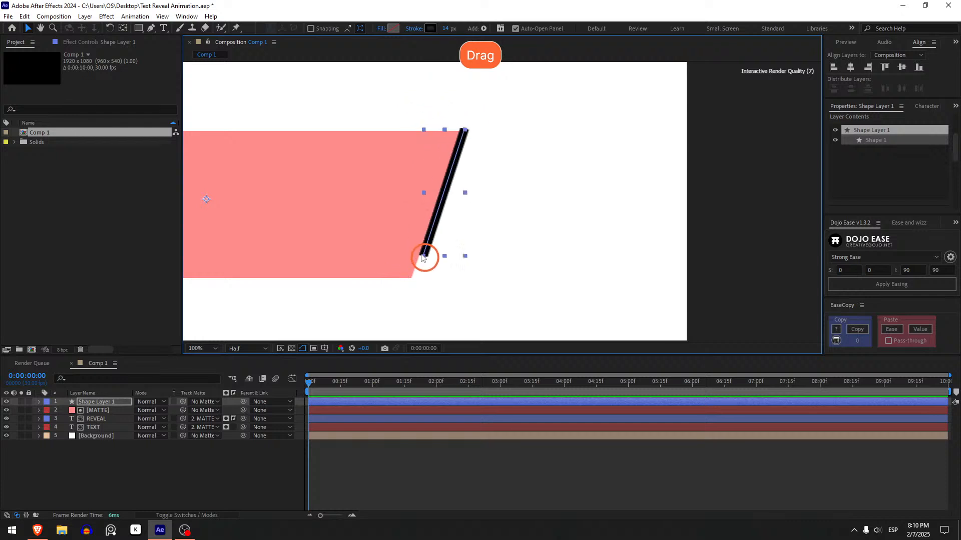
key(ctrl+z)
key(g)
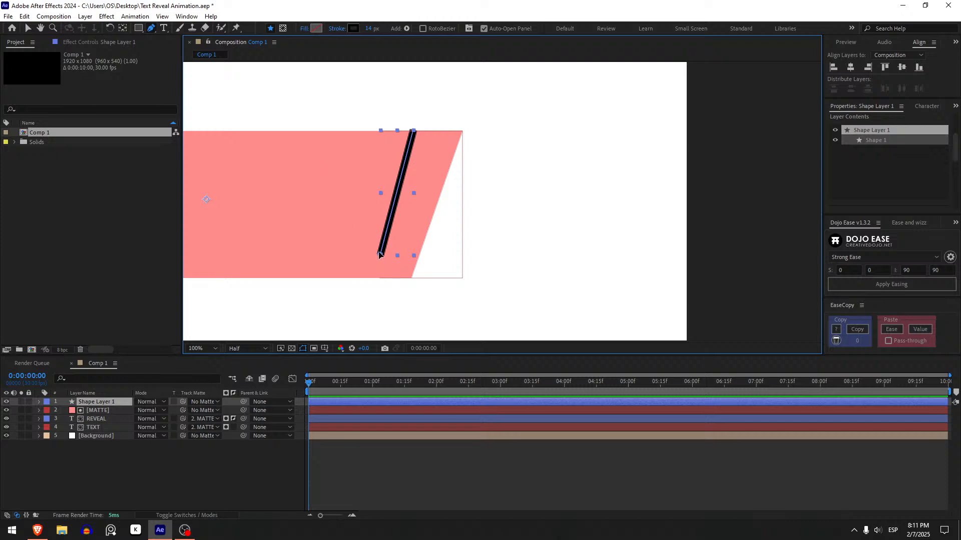
click(379, 255)
mouse_move(382, 257)
mouse_down()
mouse_move(417, 245)
mouse_move(432, 279)
mouse_move(408, 277)
mouse_up()
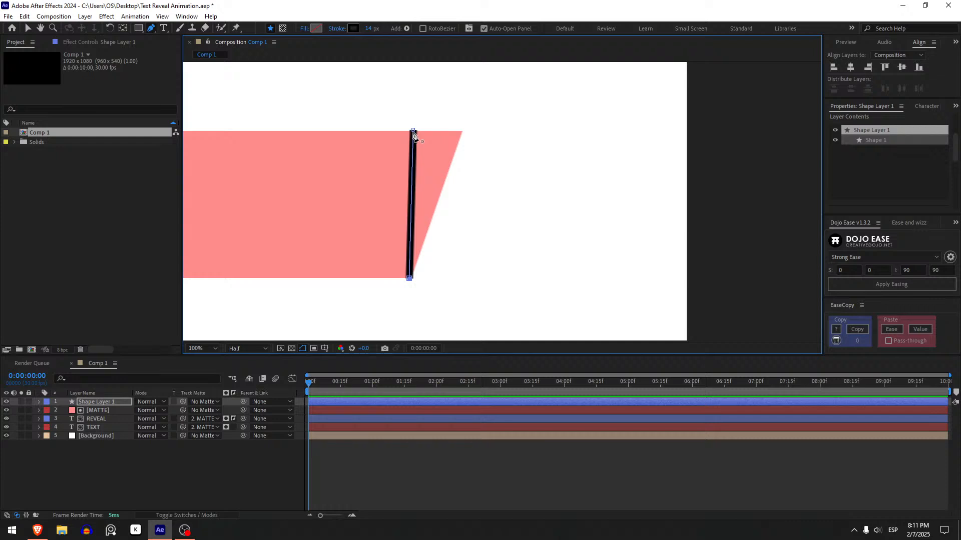
key(v)
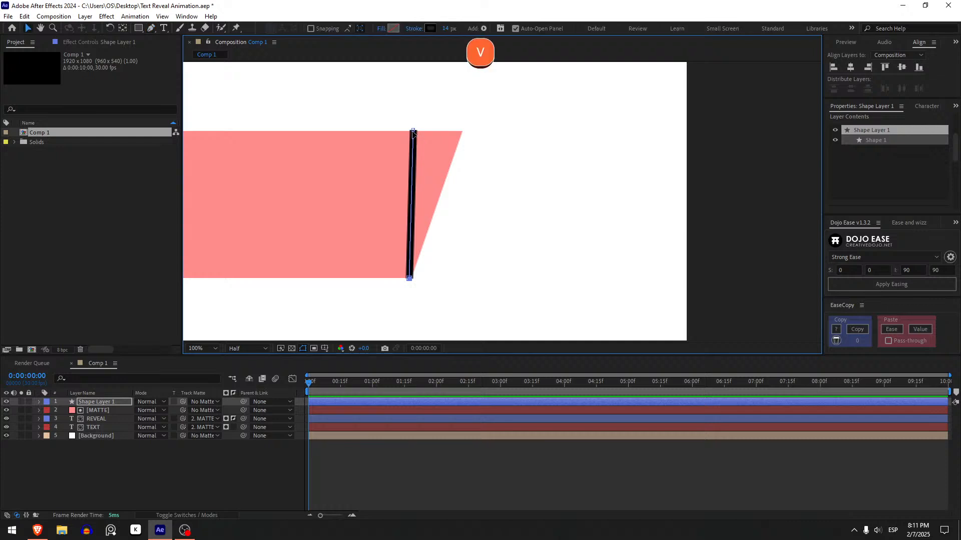
mouse_move(413, 133)
mouse_down()
mouse_move(477, 140)
mouse_move(463, 133)
mouse_up()
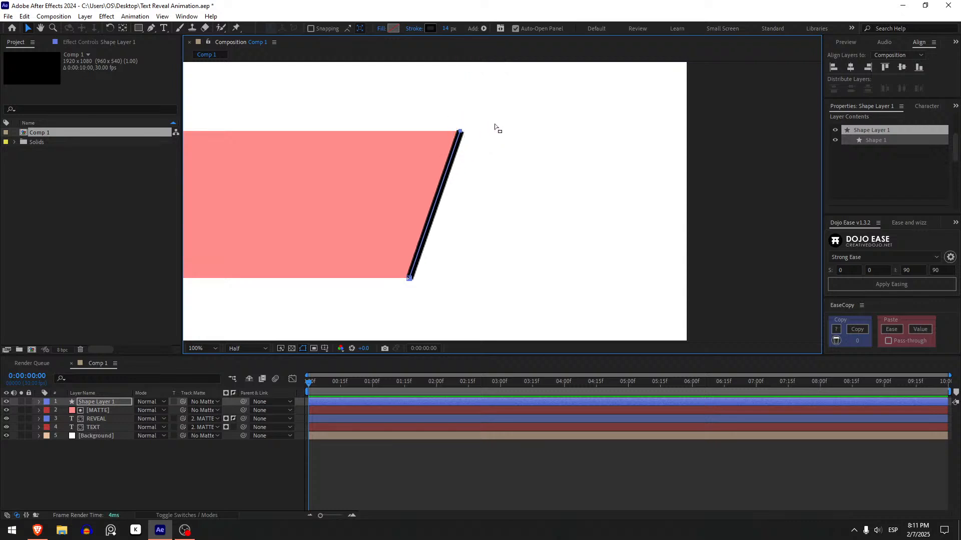
- Try moving the MATTE layer without the line parented to it, then undo the move
click(92, 411)
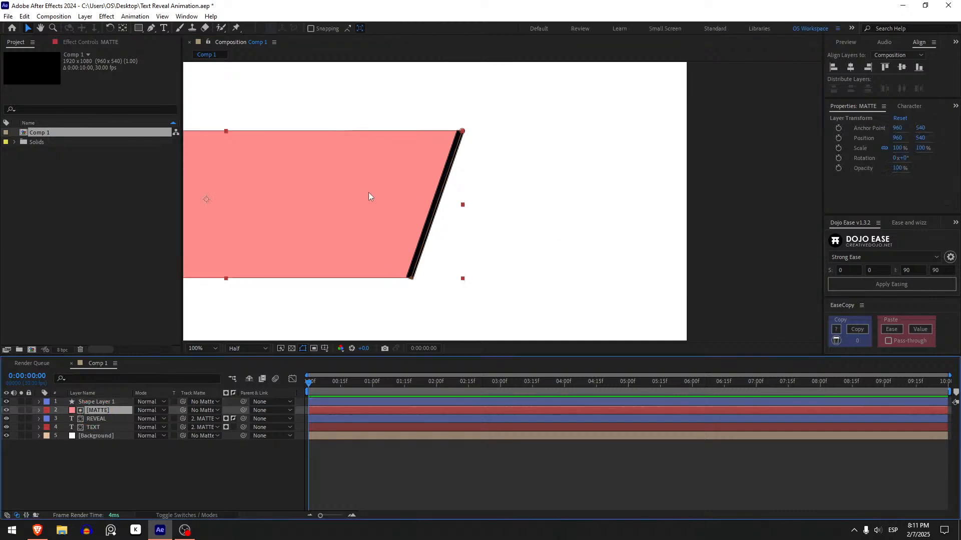
drag(368, 196, 372, 249)
key(ctrl+z)
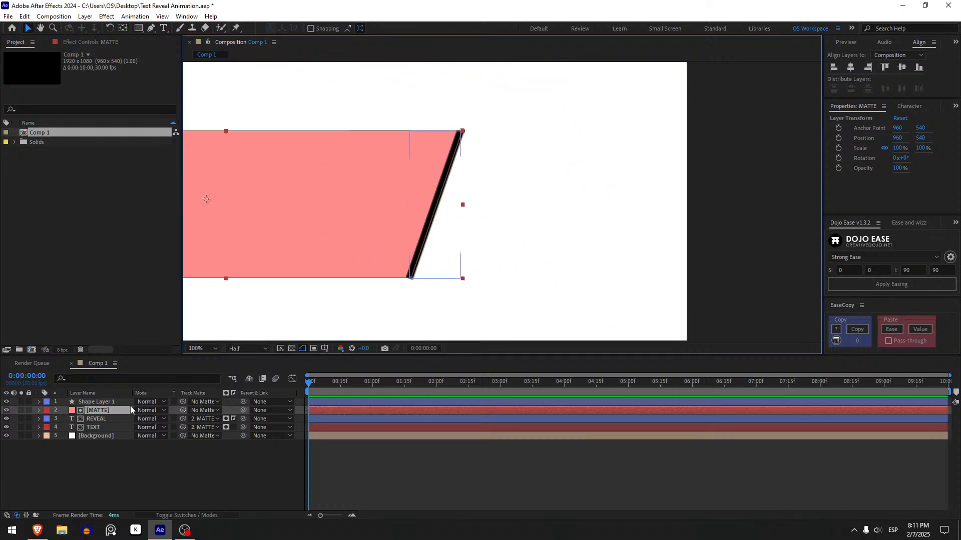
- Parent Shape Layer 1 to the MATTE layer and rename it Line
click(100, 402)
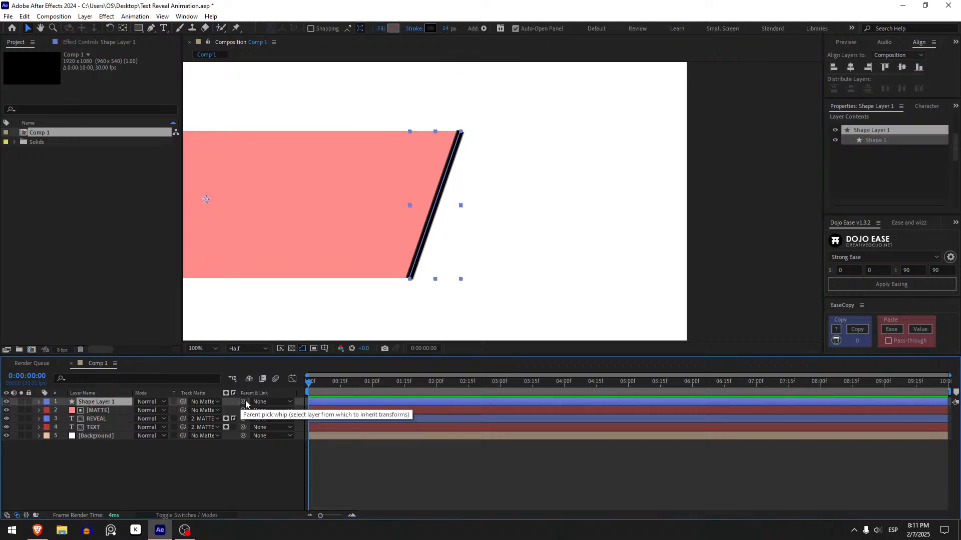
drag(245, 403, 103, 412)
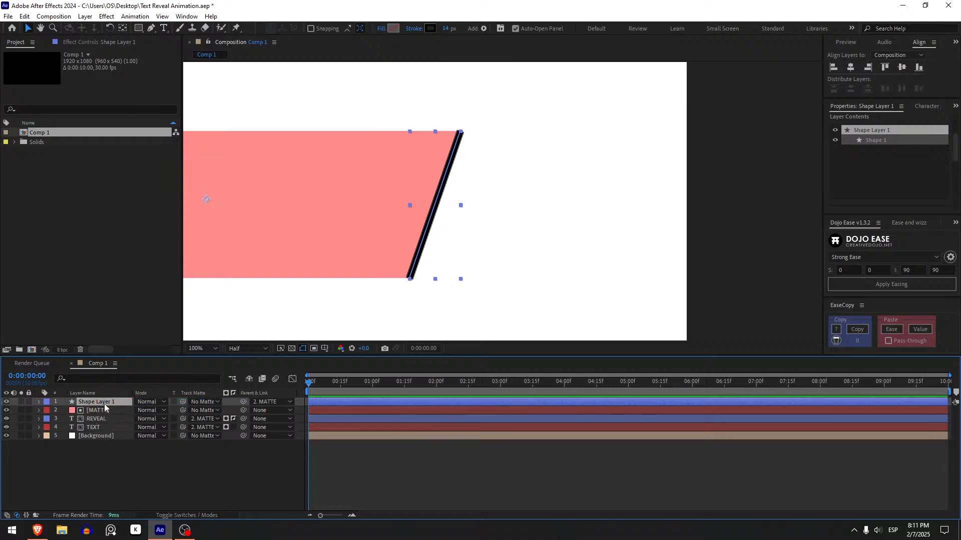
key(Return)
text(Line)
key(Return)
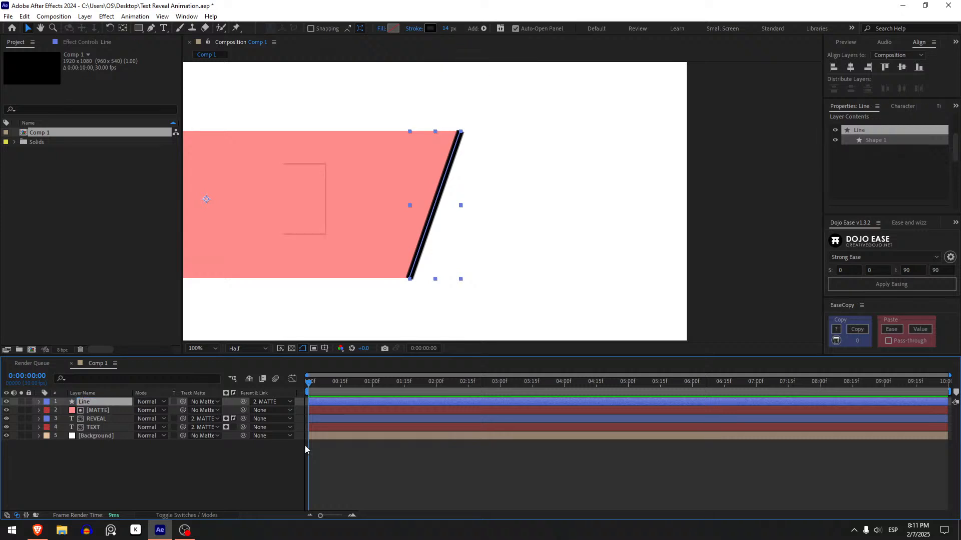
- Test moving the MATTE layer together with its parented line, then undo the move
click(352, 467)
click(90, 411)
scroll(394, 255, down, 1)
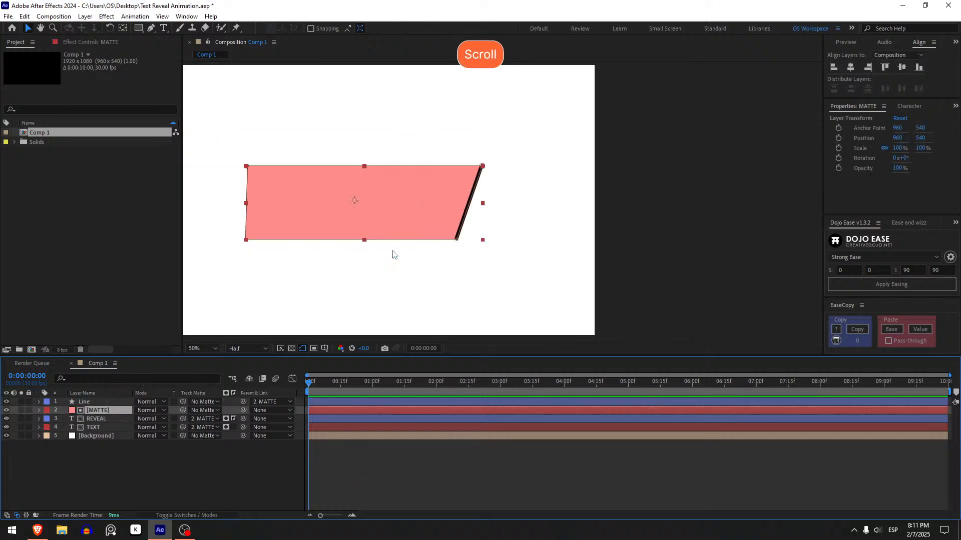
drag(433, 250, 508, 259)
drag(493, 214, 443, 185)
key(ctrl+z)
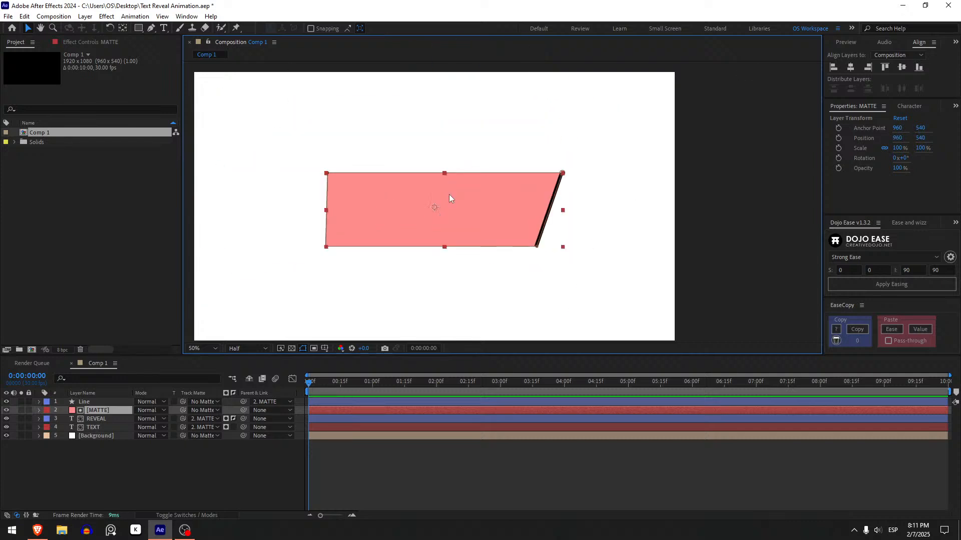
- Hide the MATTE layer and fit the composition in the viewer up to 100%
click(7, 410)
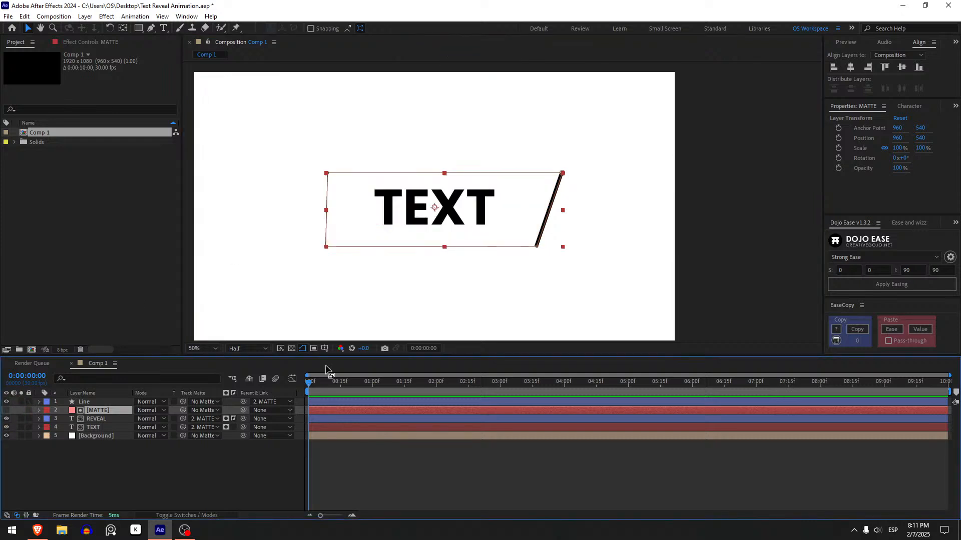
key(h)
drag(418, 280, 524, 270)
drag(618, 212, 509, 215)
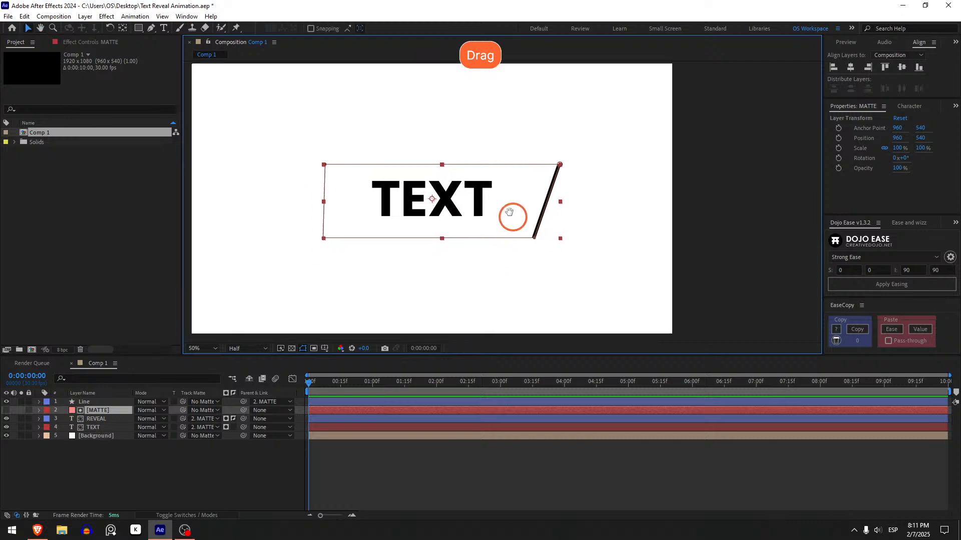
key(v)
click(194, 348)
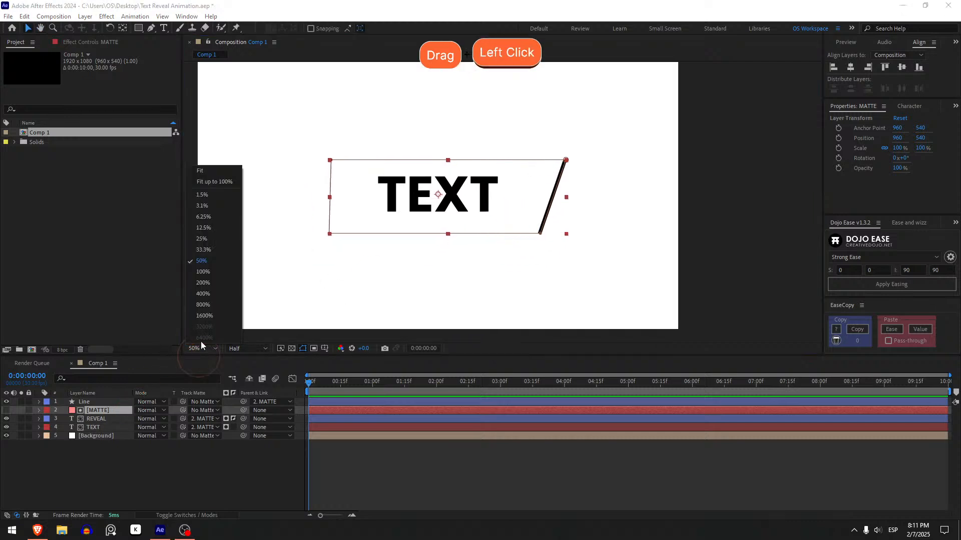
click(235, 185)
- Centre the MATTE layer's anchor point on its masked content and centre the layer in the composition at 960, 540
mouse_move(538, 222)
mouse_down()
mouse_move(294, 215)
mouse_move(543, 208)
mouse_move(540, 220)
mouse_up()
key(ctrl+z)
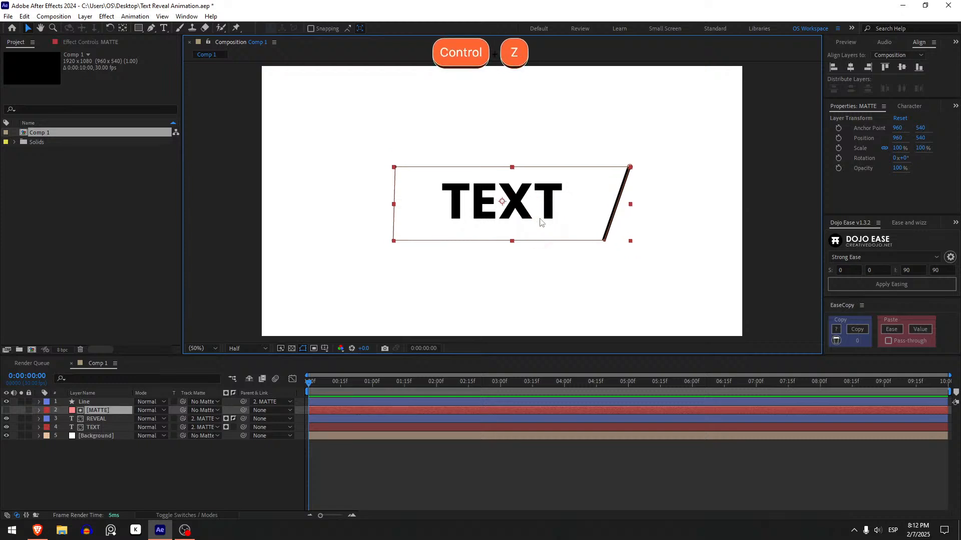
click(105, 418)
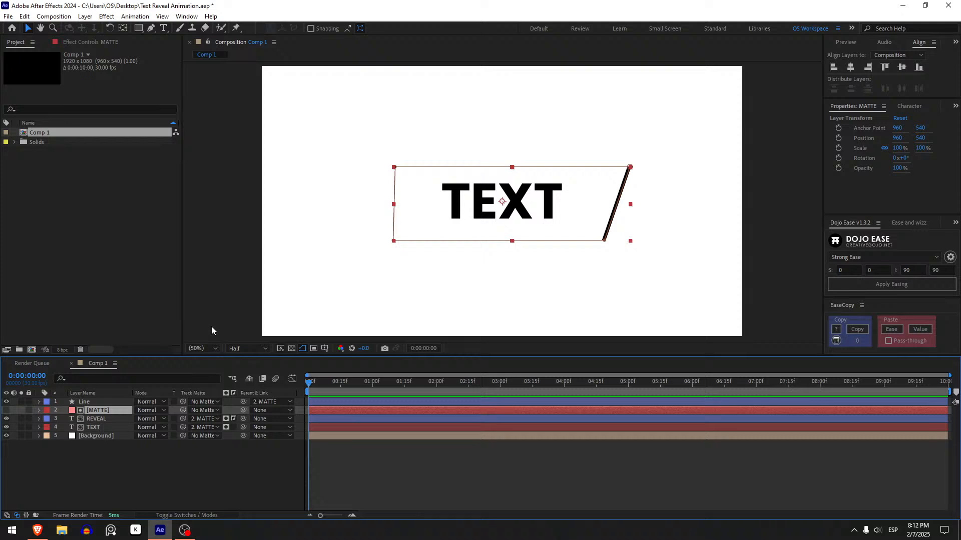
key(ctrl+alt+Home)
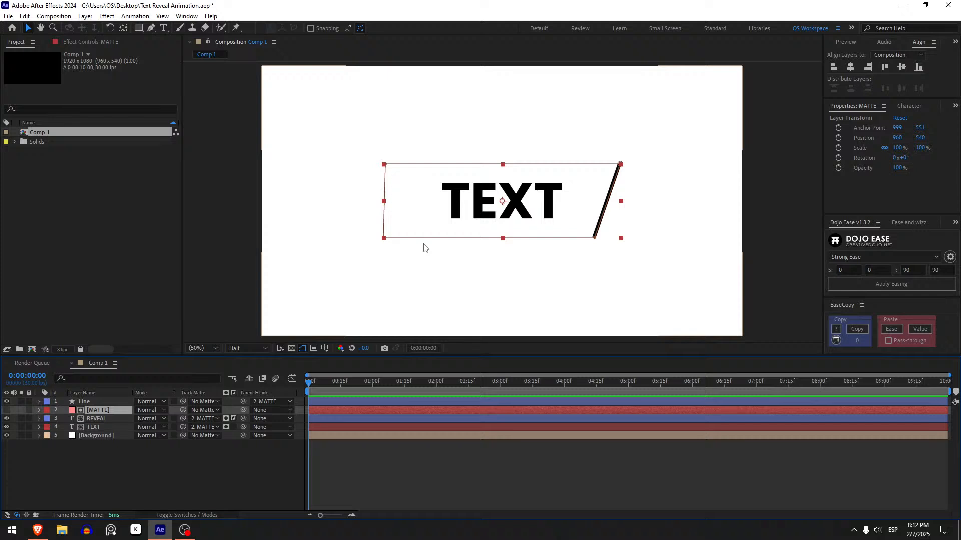
- Add a Position keyframe to the MATTE layer at 0:00 and move it horizontally left off the text to about -150, 540
key(p)
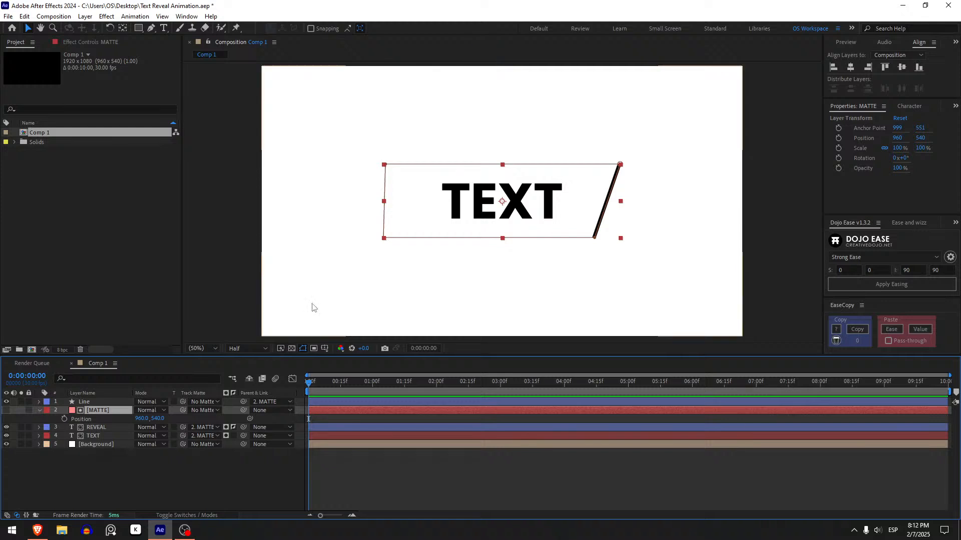
click(64, 420)
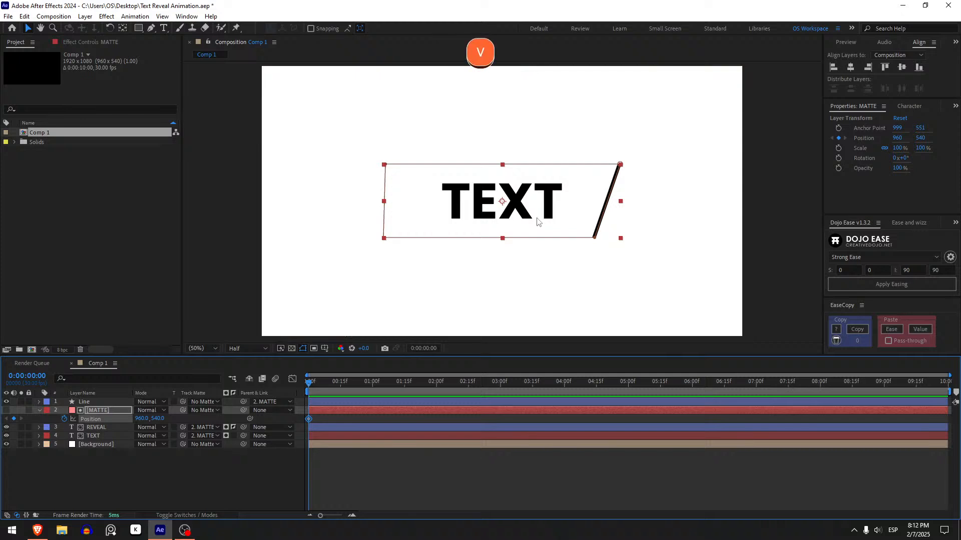
drag(536, 221, 257, 237)
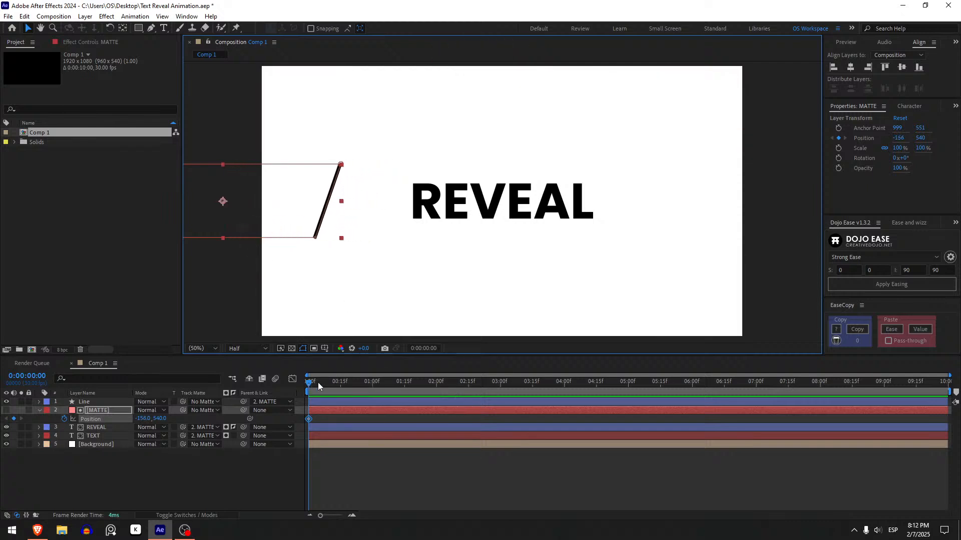
- Add a second Position keyframe to the MATTE layer at 1:00 with the layer centred in the composition at 960, 540
drag(315, 382, 374, 384)
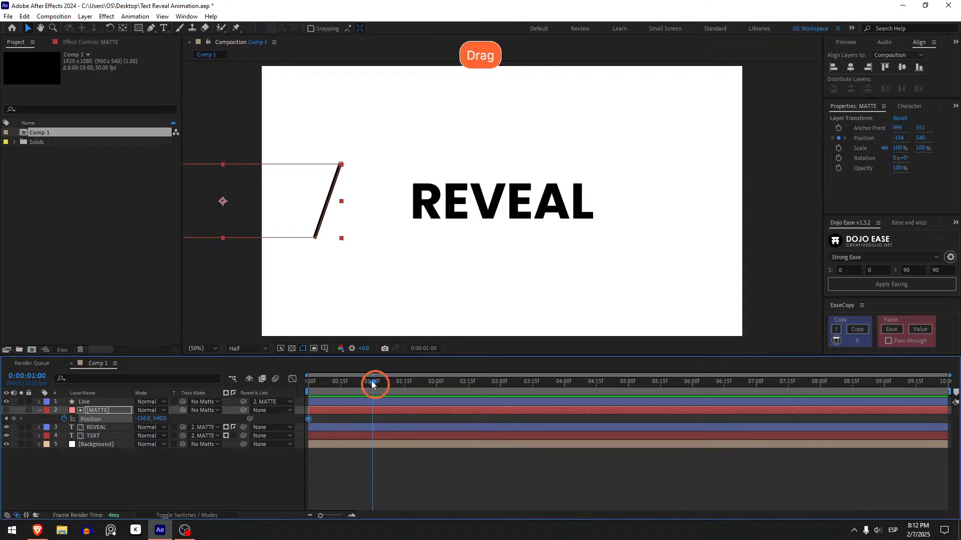
drag(247, 225, 525, 226)
key(ctrl+z)
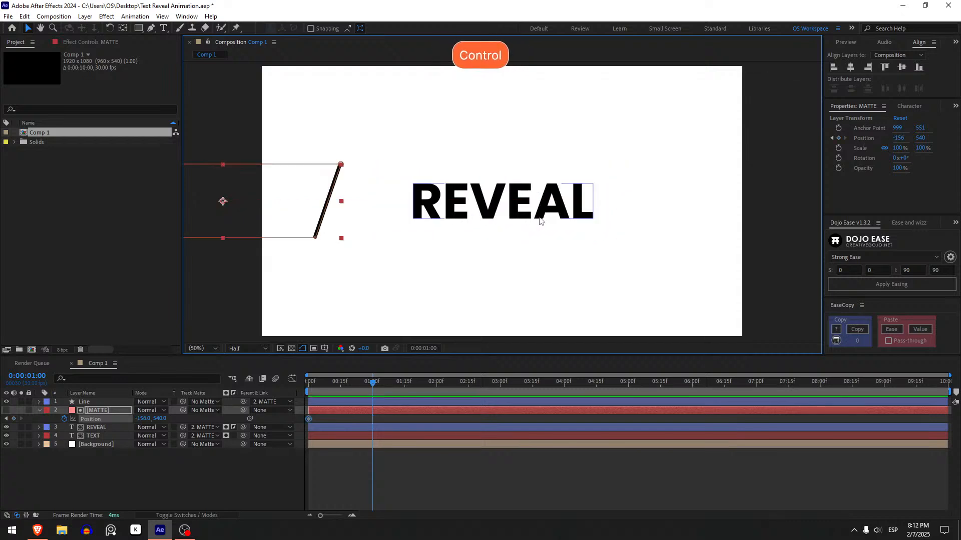
key(ctrl+Home)
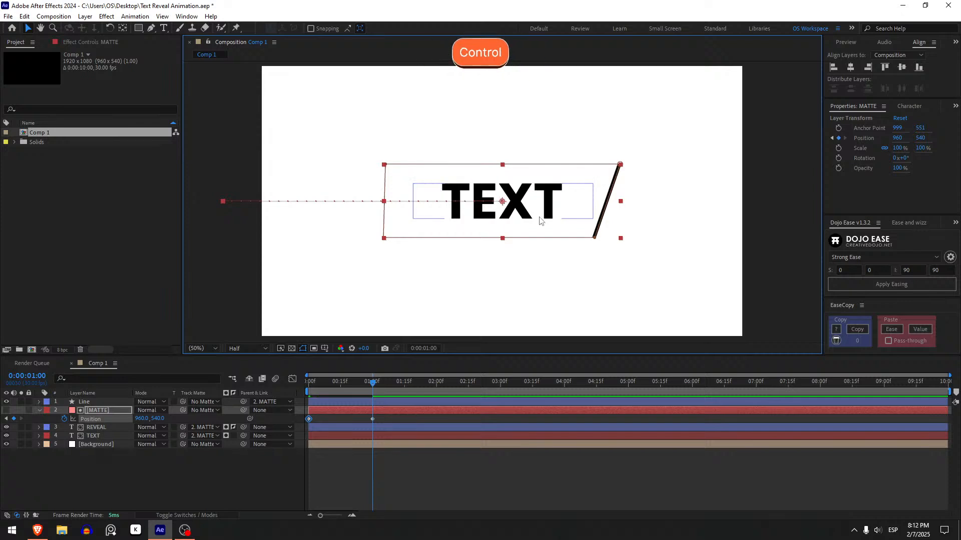
- Deselect the layer and preview the text reveal from the start of the composition
click(410, 481)
click(313, 383)
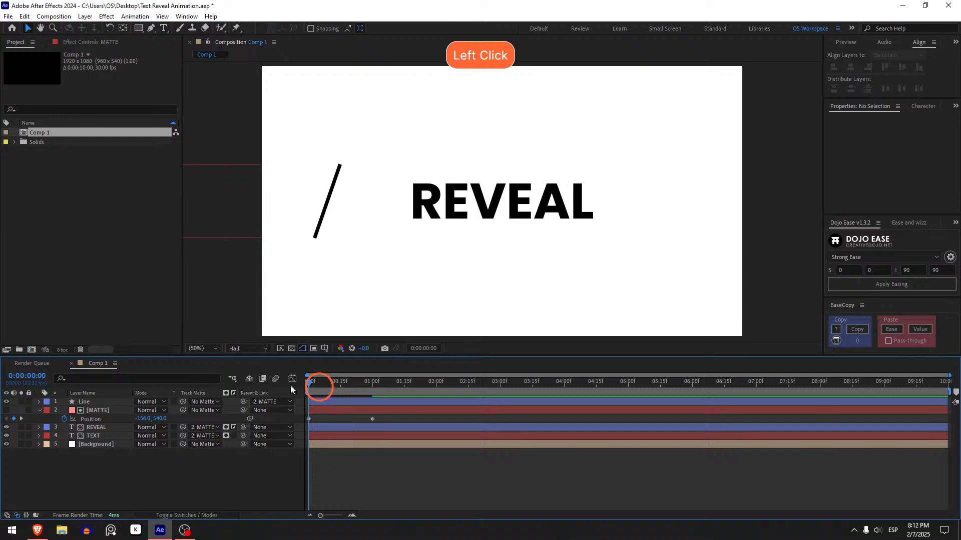
key(space)
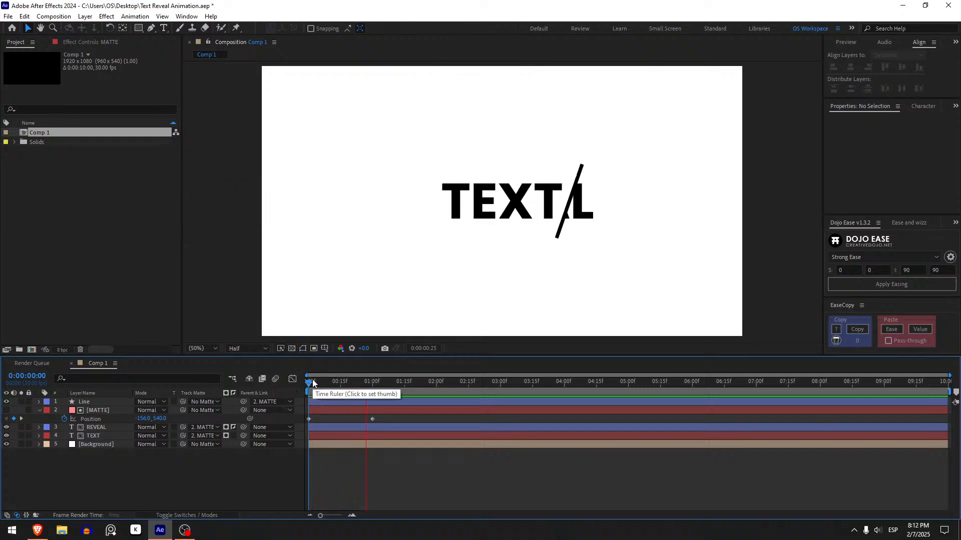
click(312, 379)
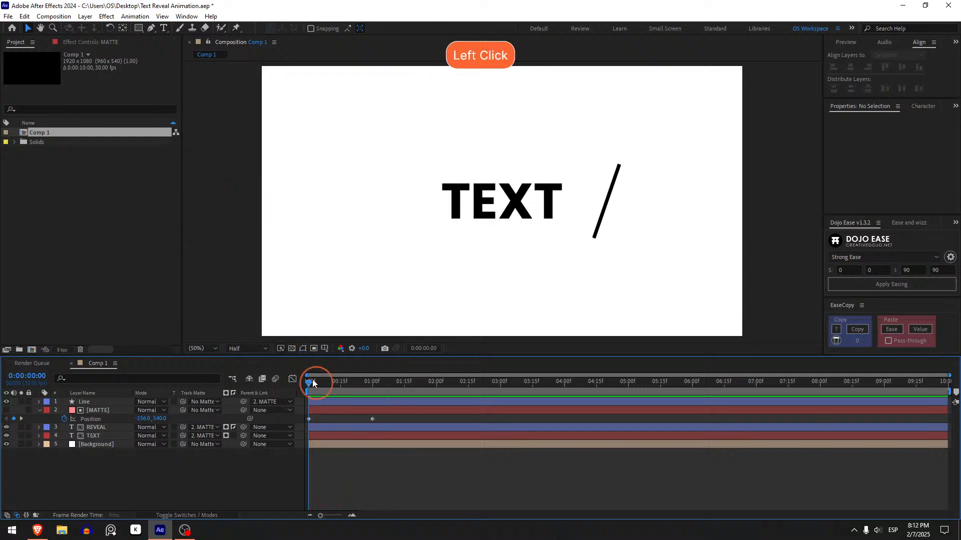
key(space)
click(309, 383)
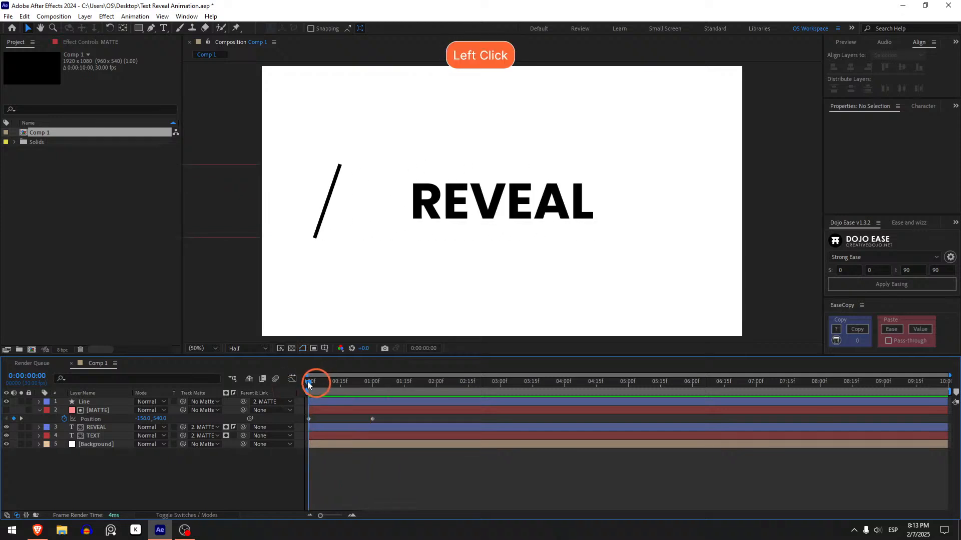
- Apply Easy Ease to both Position keyframes of the MATTE layer and play back the eased reveal
drag(308, 384, 299, 425)
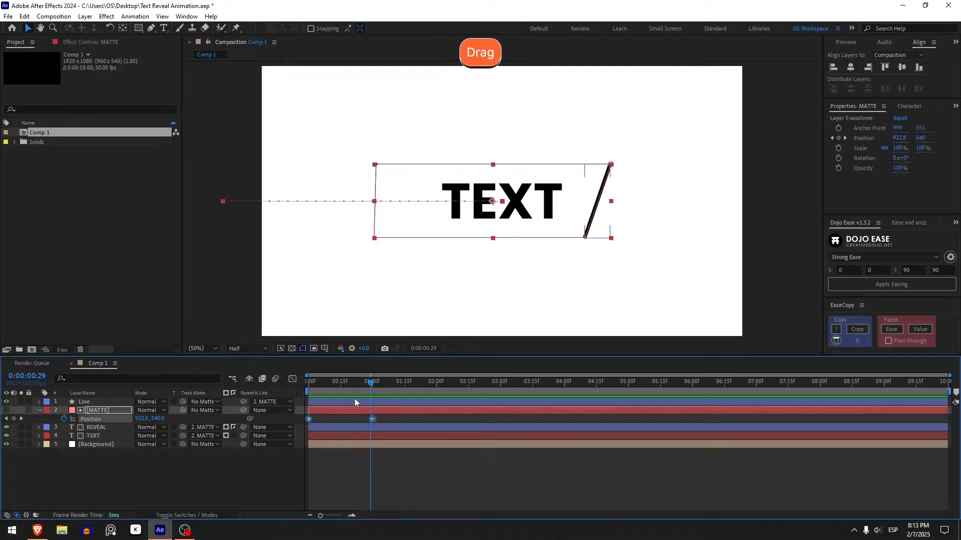
key(F9)
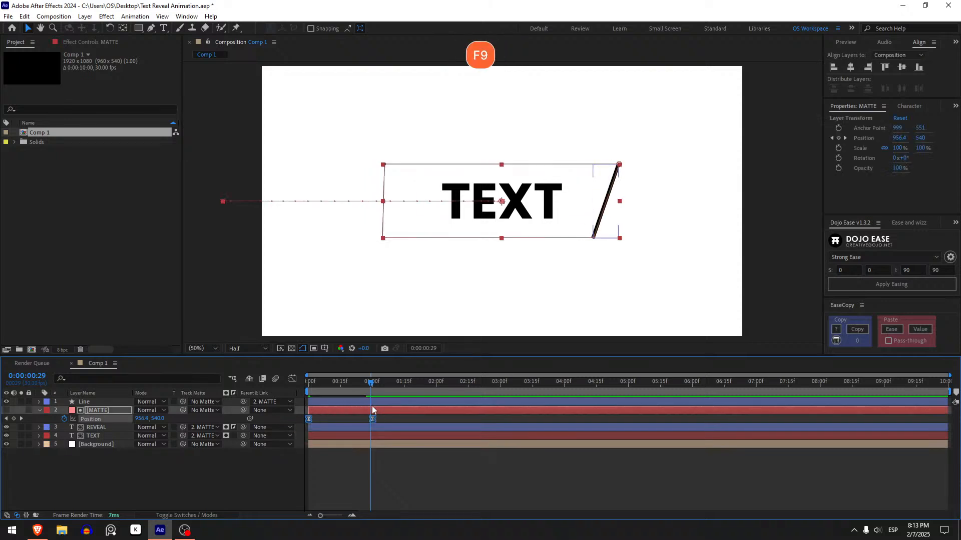
click(395, 474)
drag(337, 386, 310, 386)
key(space)
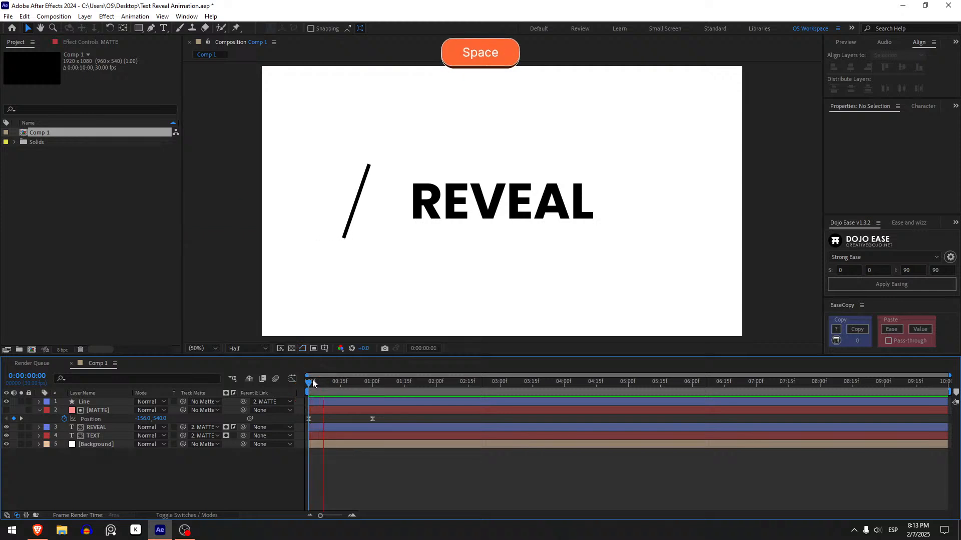
key(space)
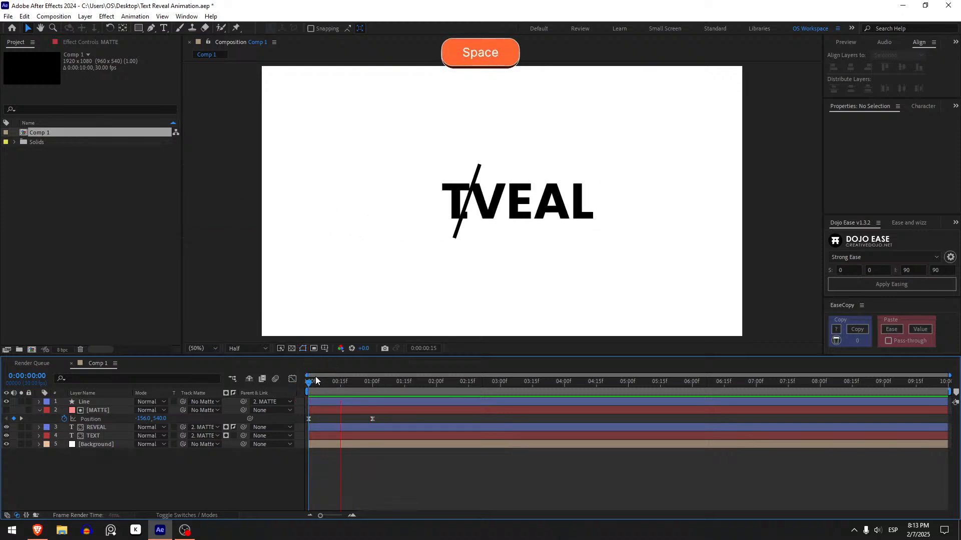
drag(316, 378, 457, 371)
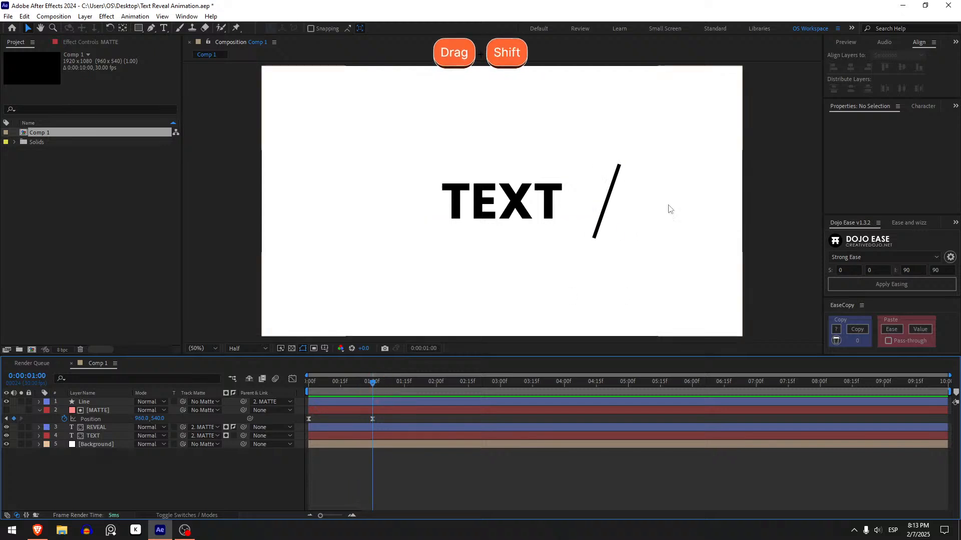
- In the MATTE Position speed graph, extend the ending keyframe's influence toward the start so the motion slows gradually, and preview it
click(373, 419)
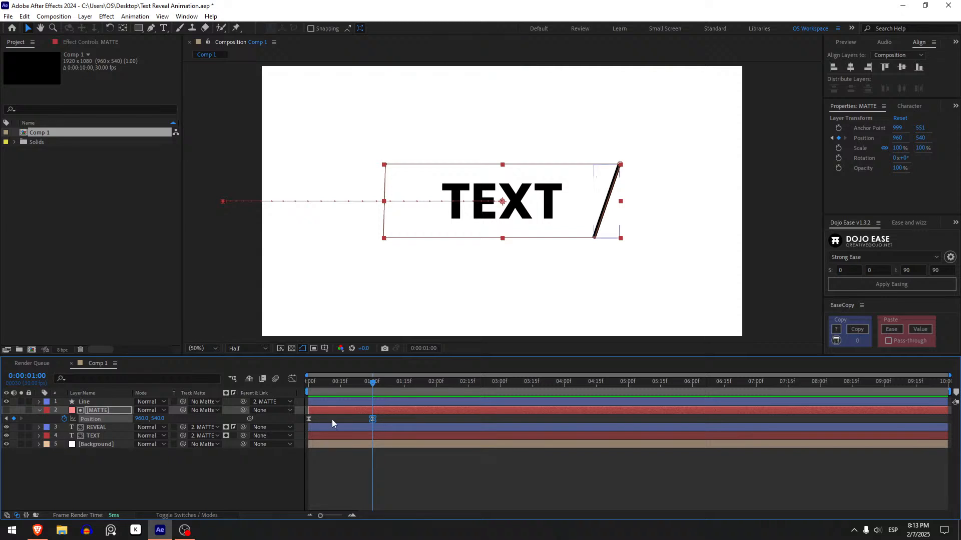
click(292, 380)
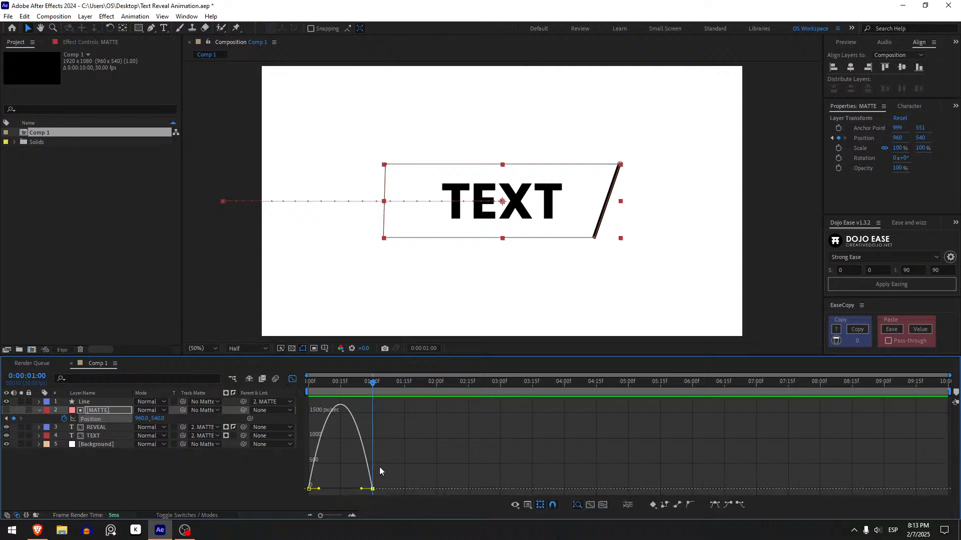
shift+click(362, 494)
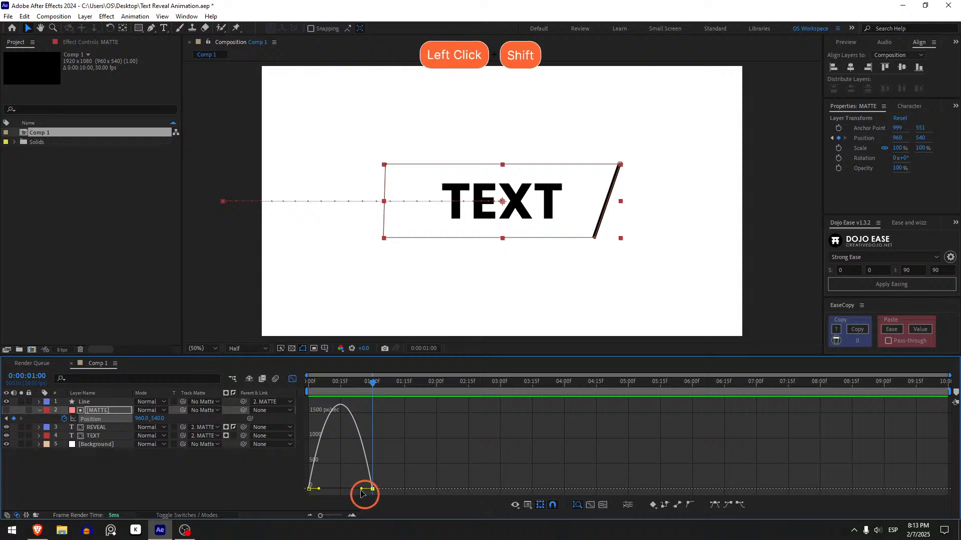
drag(362, 494, 346, 494)
drag(372, 382, 302, 389)
key(space)
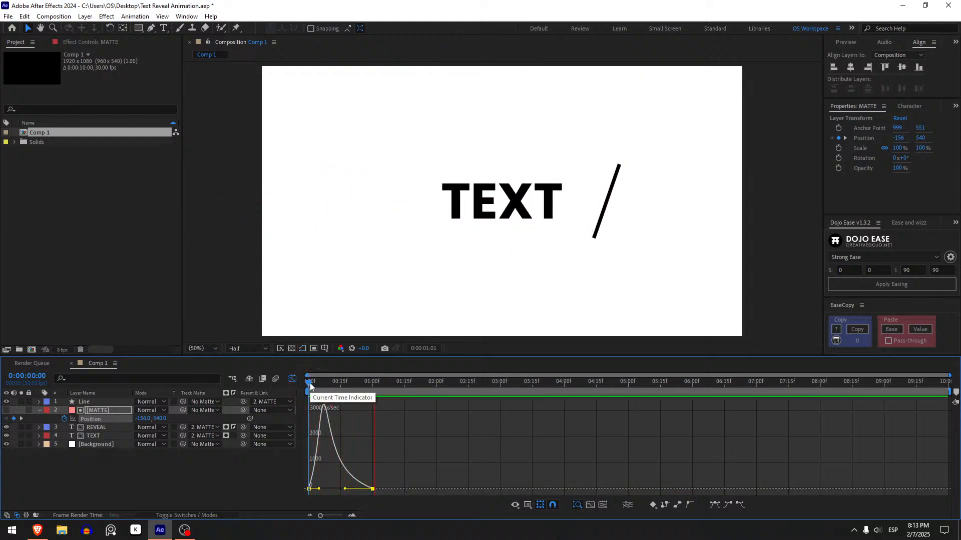
key(space)
- Lengthen the starting Position keyframe's influence in the speed graph for a slower start, and play back the result
drag(310, 383, 343, 403)
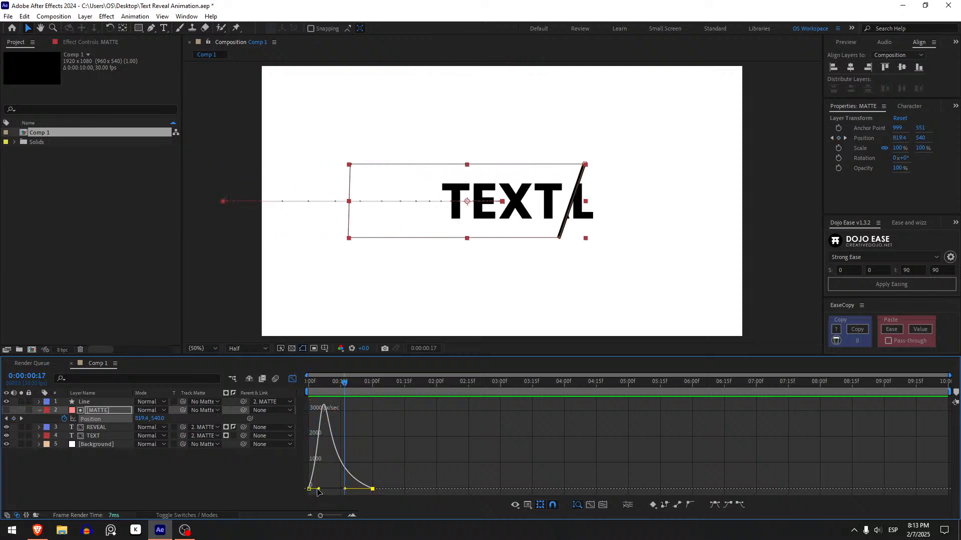
drag(318, 493, 332, 493)
click(308, 383)
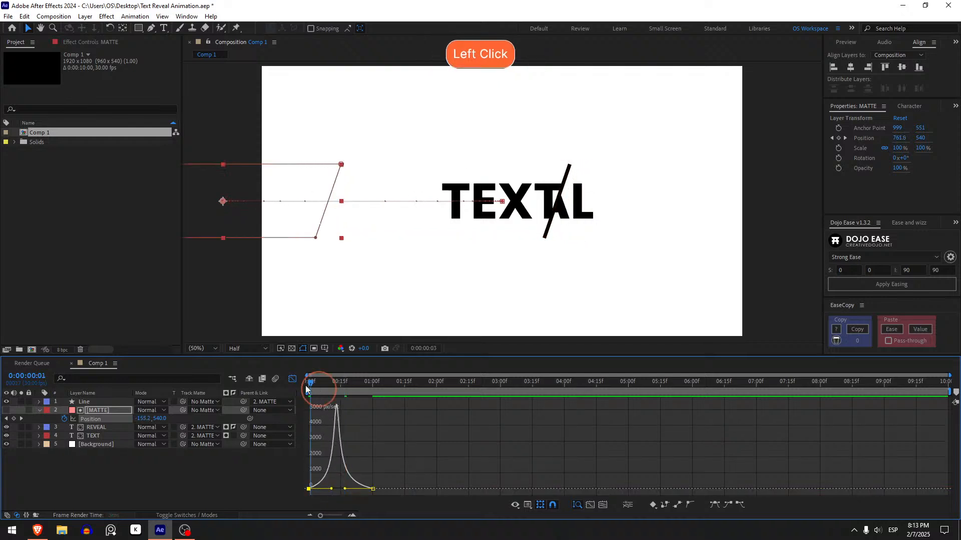
key(space)
key(space)
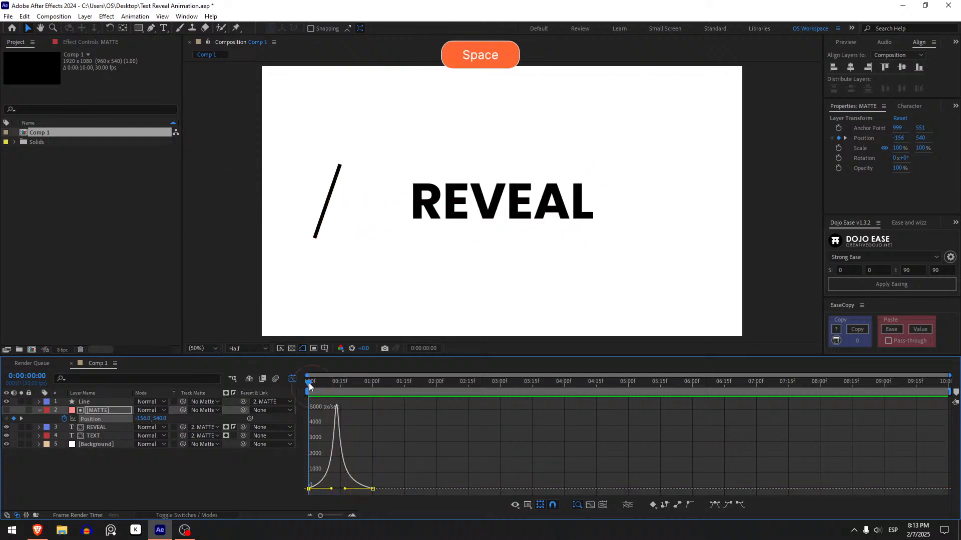
- Extend the ending Position keyframe's influence slightly further to sharpen the speed peak, and replay the animation
drag(309, 383, 328, 395)
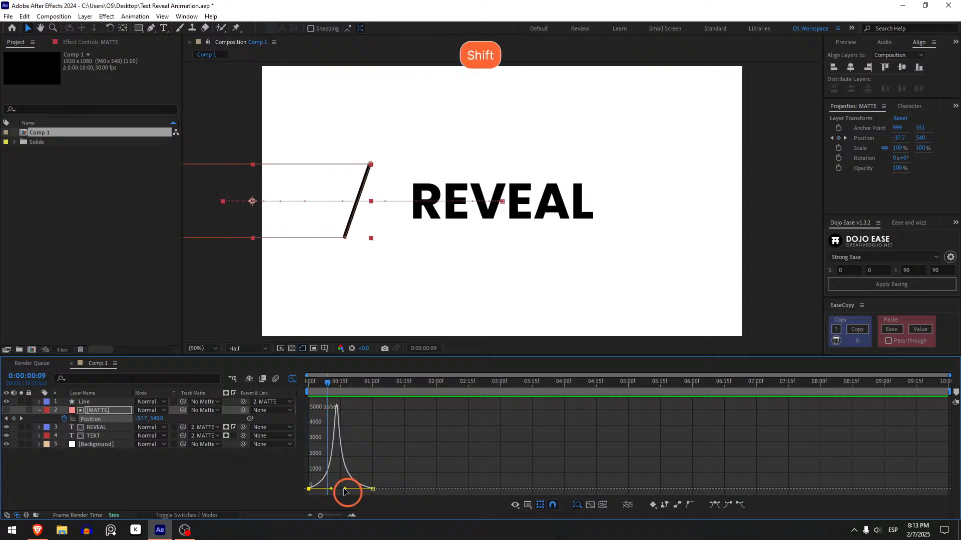
drag(345, 492, 340, 491)
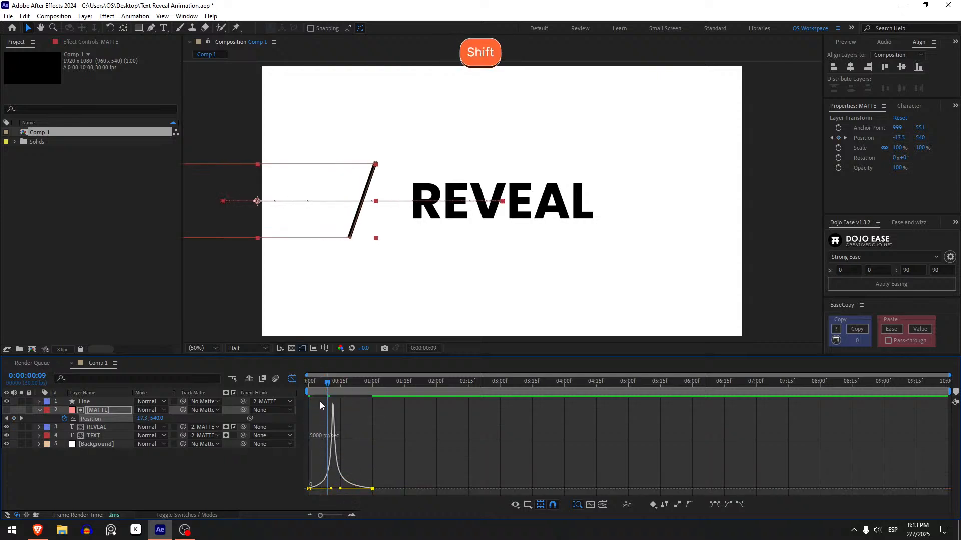
drag(321, 382, 241, 388)
key(space)
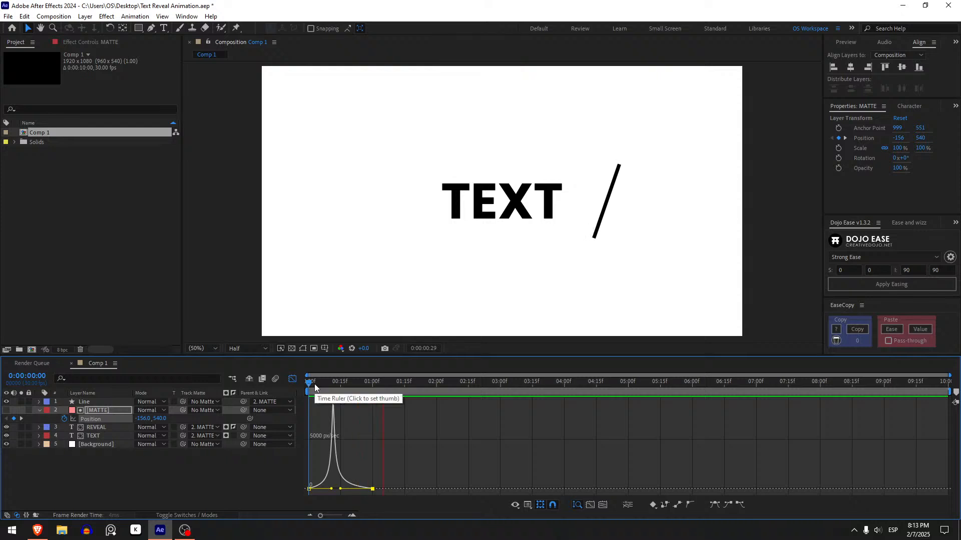
key(space)
key(space)
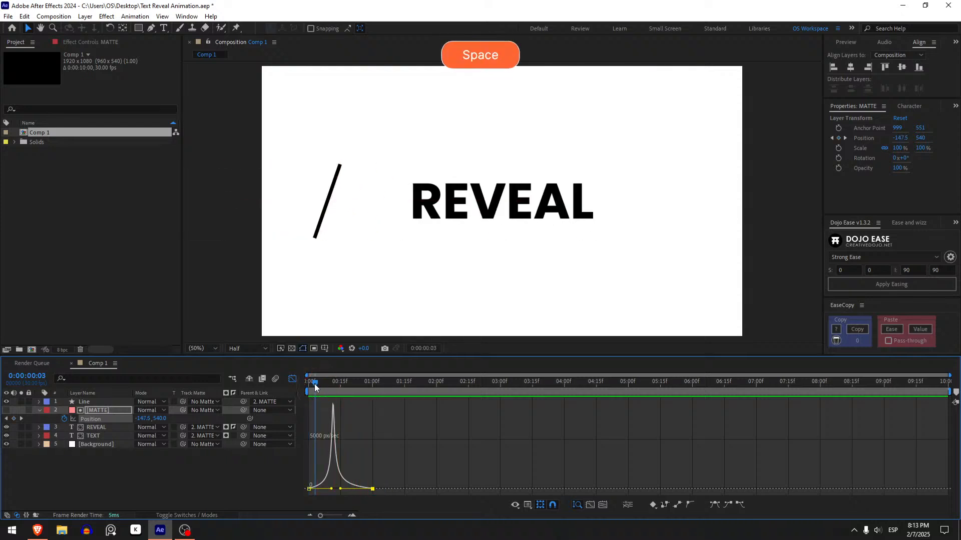
click(314, 386)
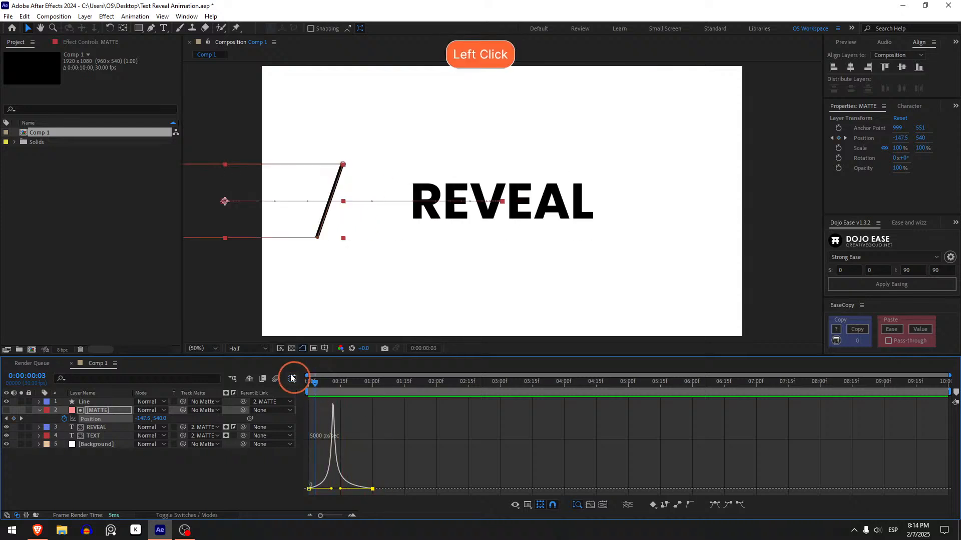
- Leave the graph view, move the MATTE layer horizontally right to about 1058, 540 at the 1:00 keyframe, and preview the reveal
click(293, 379)
shift+click(350, 382)
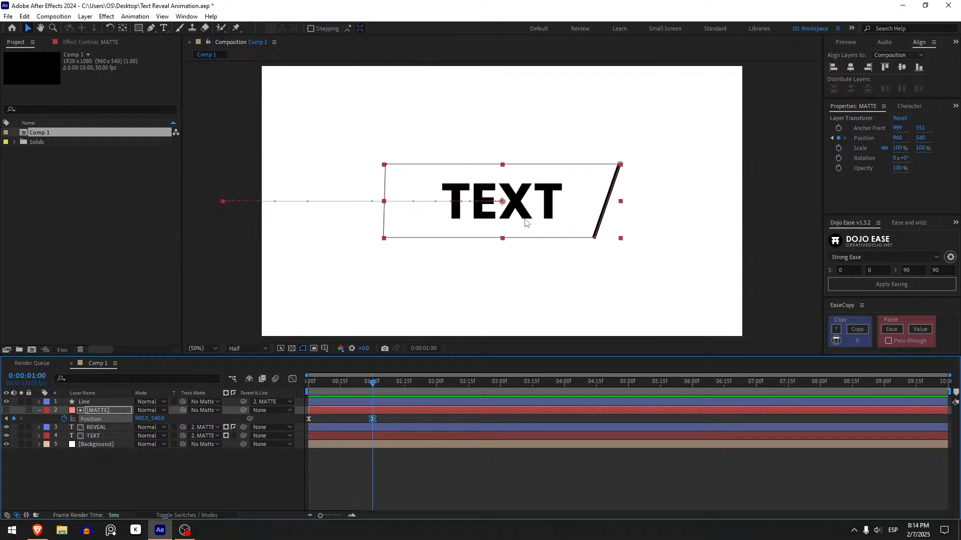
drag(525, 223, 549, 225)
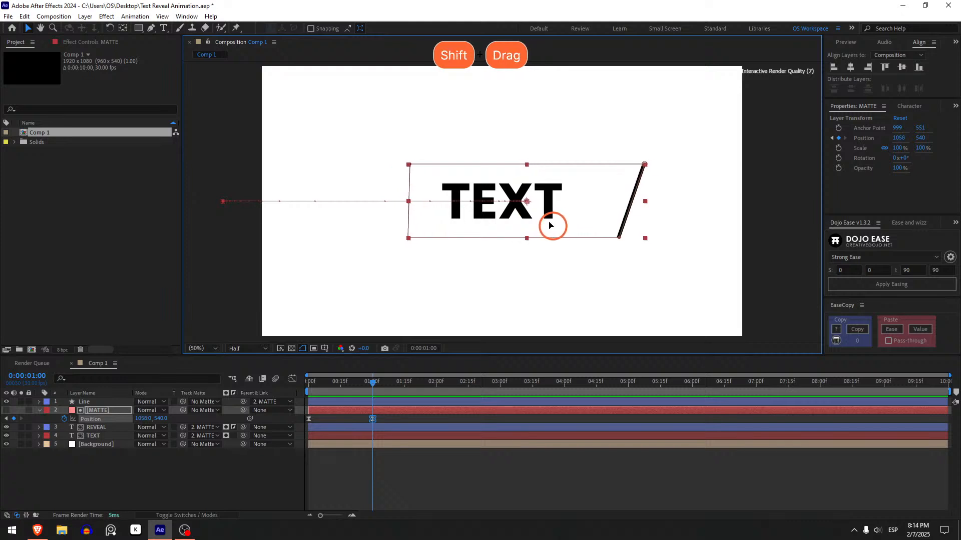
click(422, 487)
click(310, 384)
key(space)
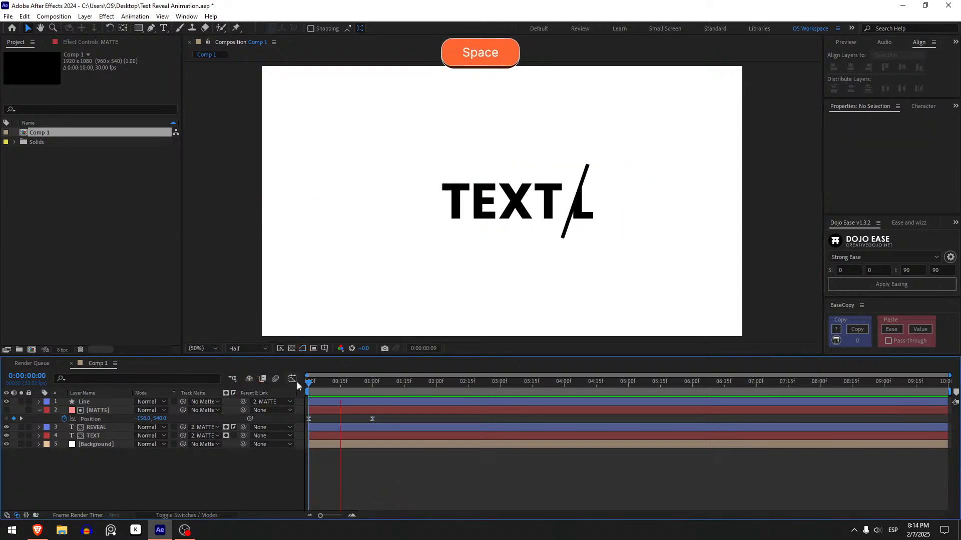
click(295, 381)
key(space)
click(295, 381)
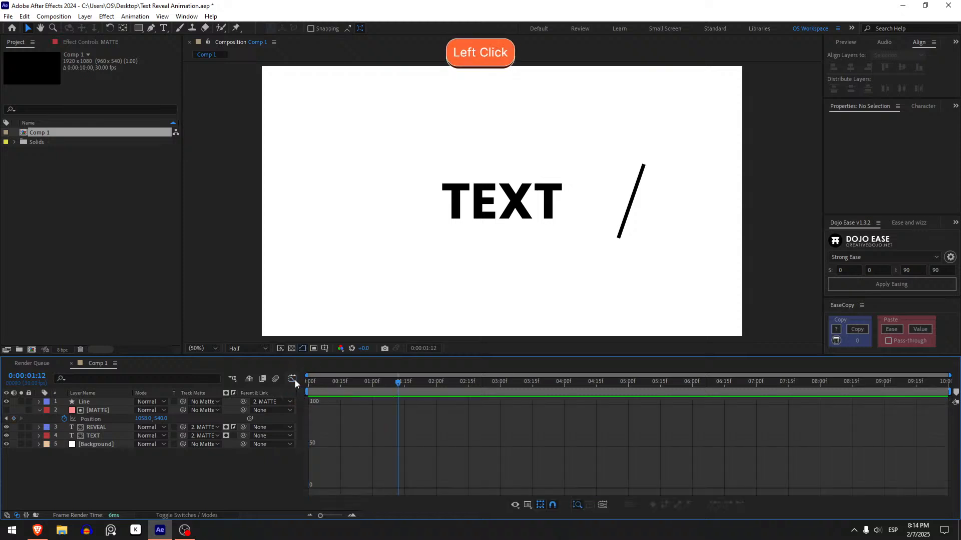
- Enable motion blur for the composition and for the MATTE and Line layers, checking it on a mid-transition frame around 0:12
drag(398, 381, 336, 384)
key(space)
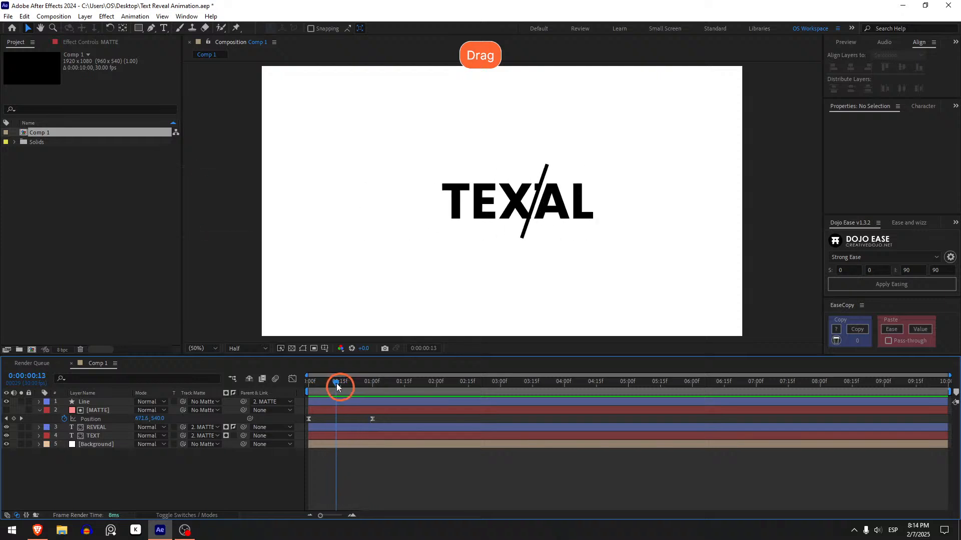
scroll(592, 248, up, 2)
drag(595, 198, 520, 209)
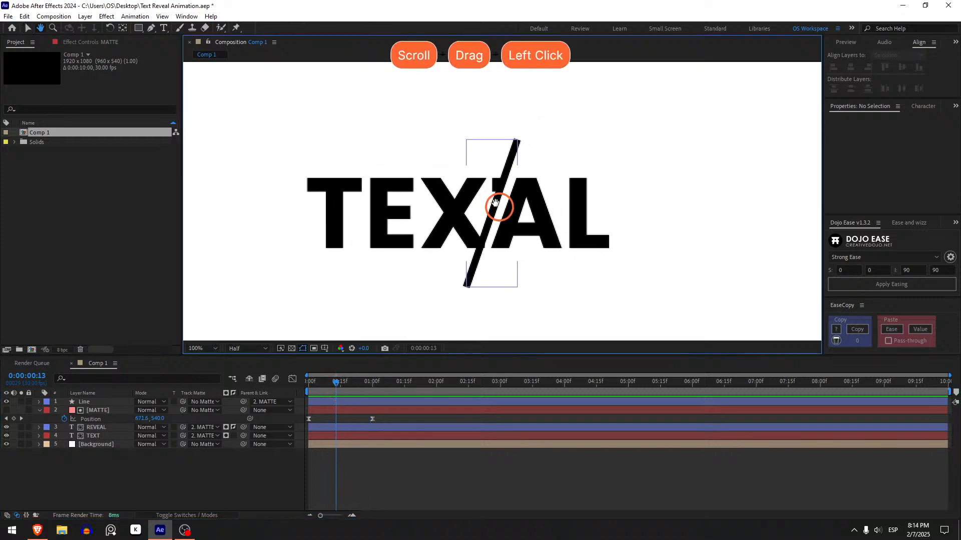
key(v)
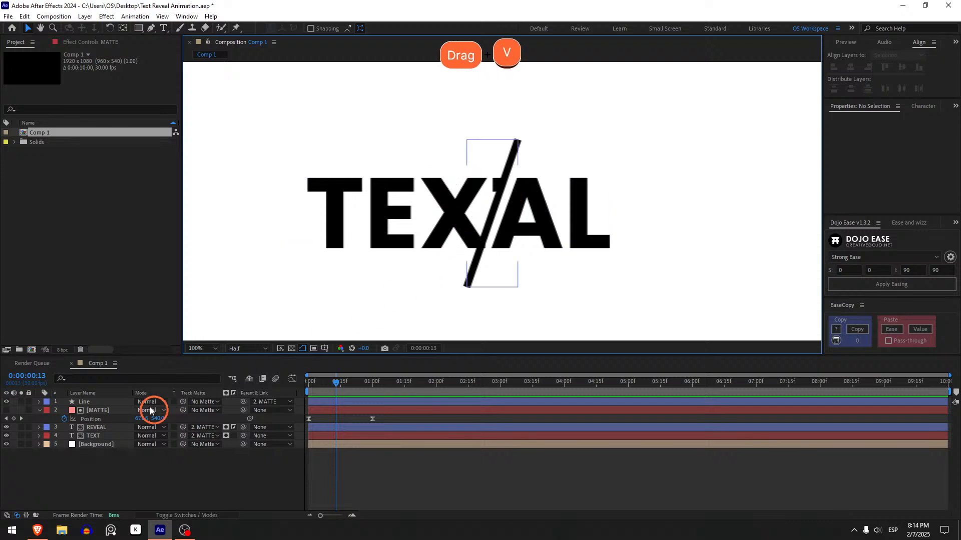
click(105, 411)
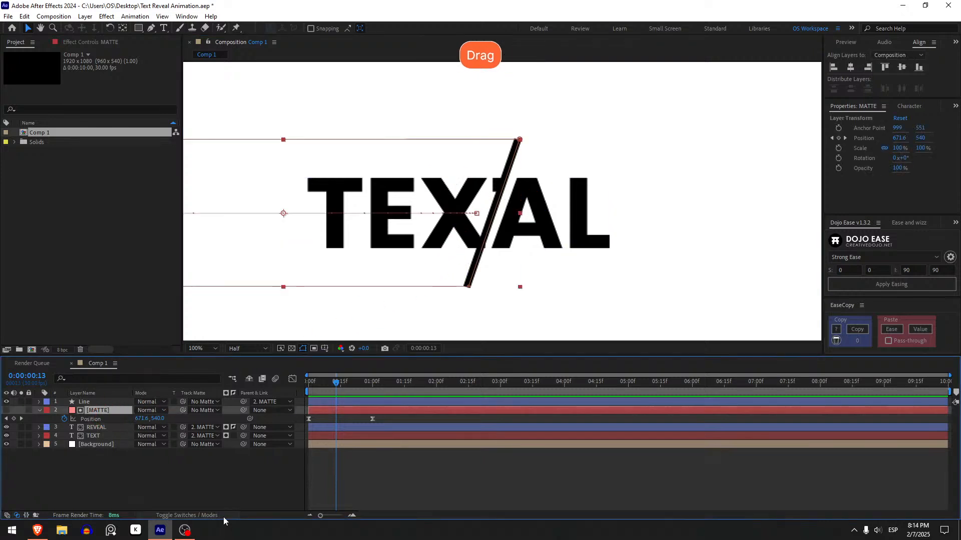
click(225, 515)
drag(300, 385, 297, 387)
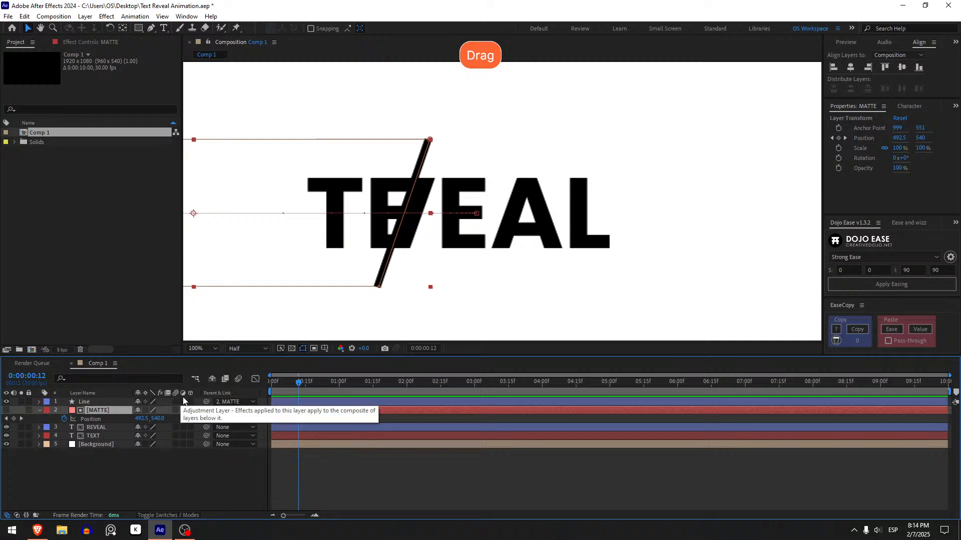
click(175, 411)
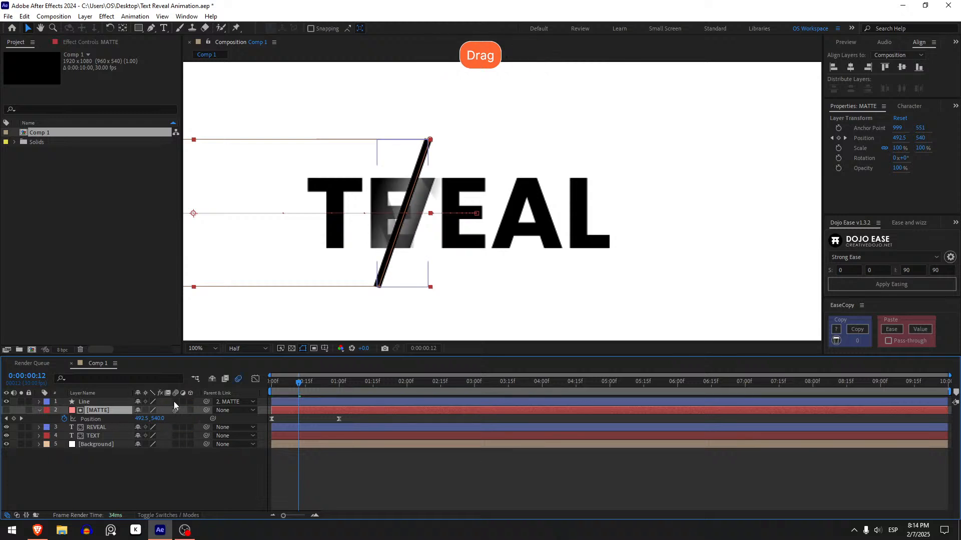
click(174, 401)
click(364, 479)
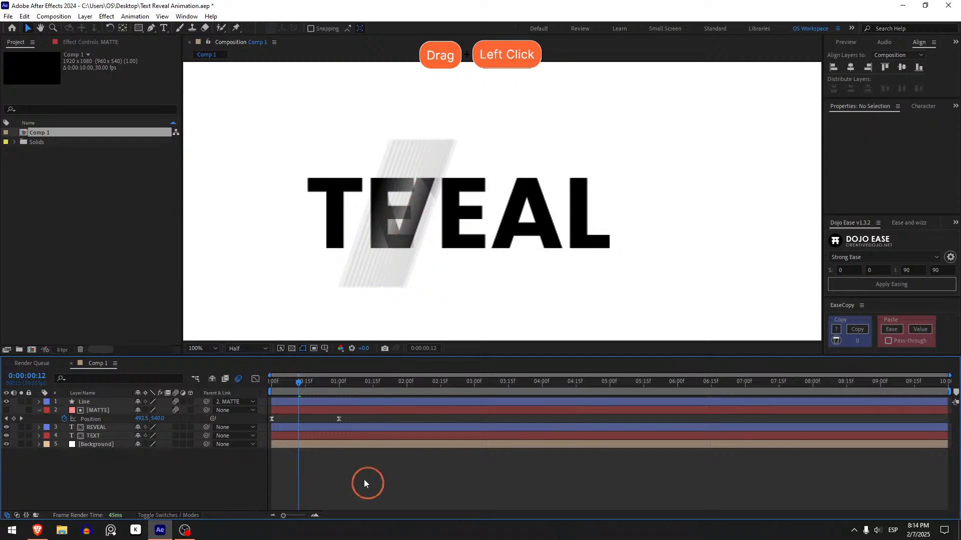
- Play back the animation repeatedly from the start of the composition to check the motion-blurred reveal
scroll(379, 294, down, 2)
click(277, 383)
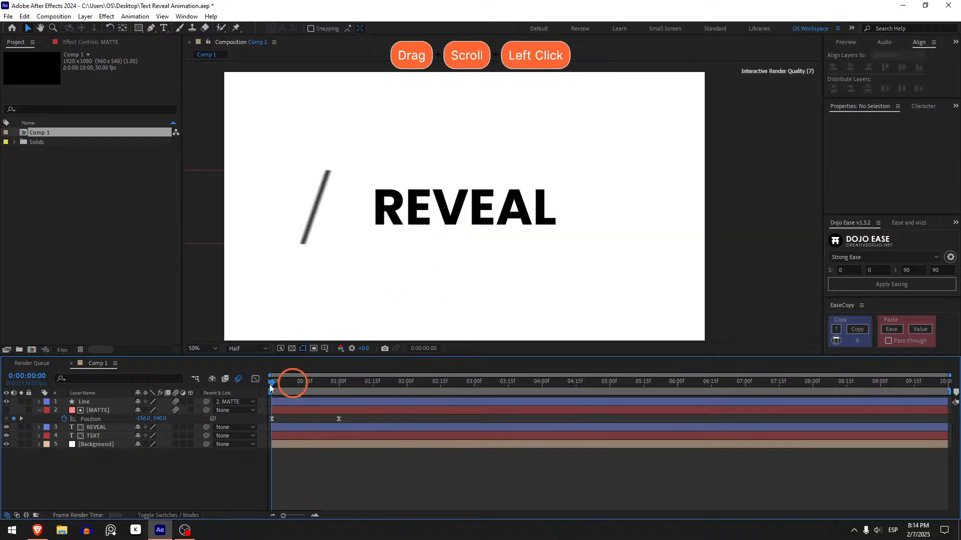
key(space)
click(277, 382)
key(space)
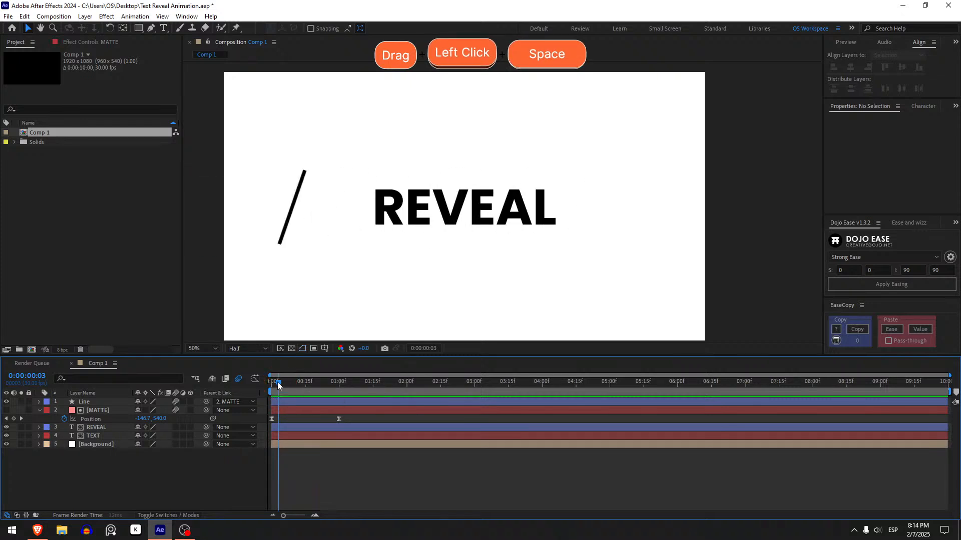
click(277, 382)
key(space)
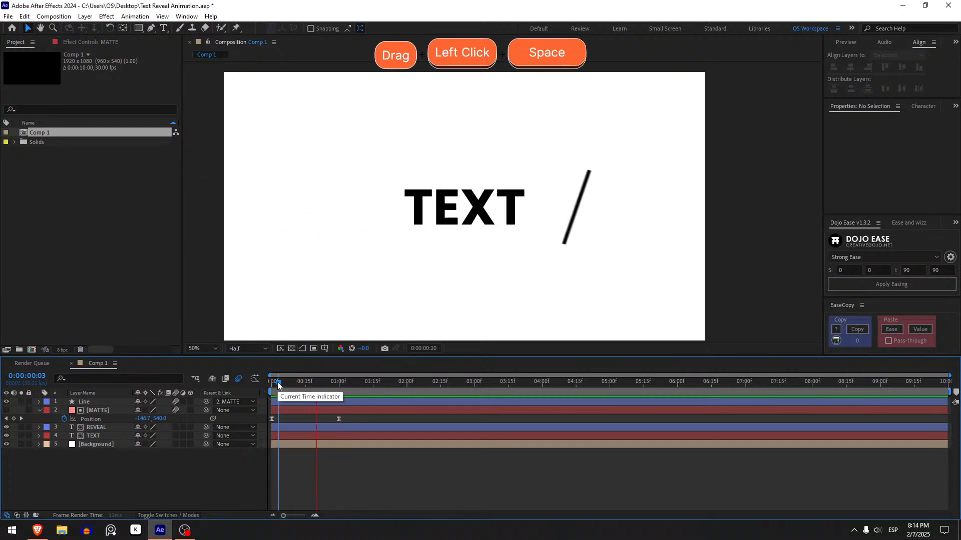
click(278, 383)
key(space)
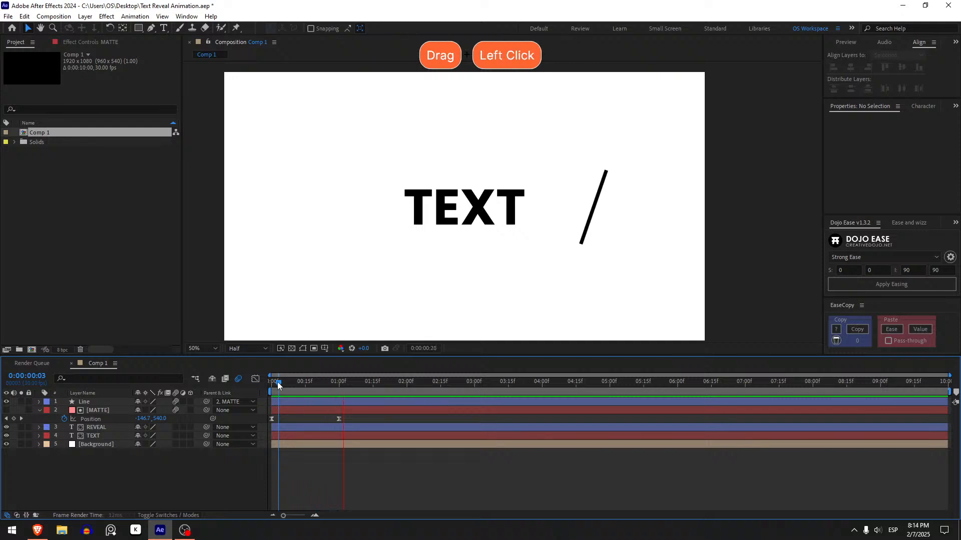
- Collapse the MATTE layer's keyframes and replay the transition from 0:00
drag(277, 382, 219, 388)
click(348, 412)
click(353, 417)
key(u)
key(space)
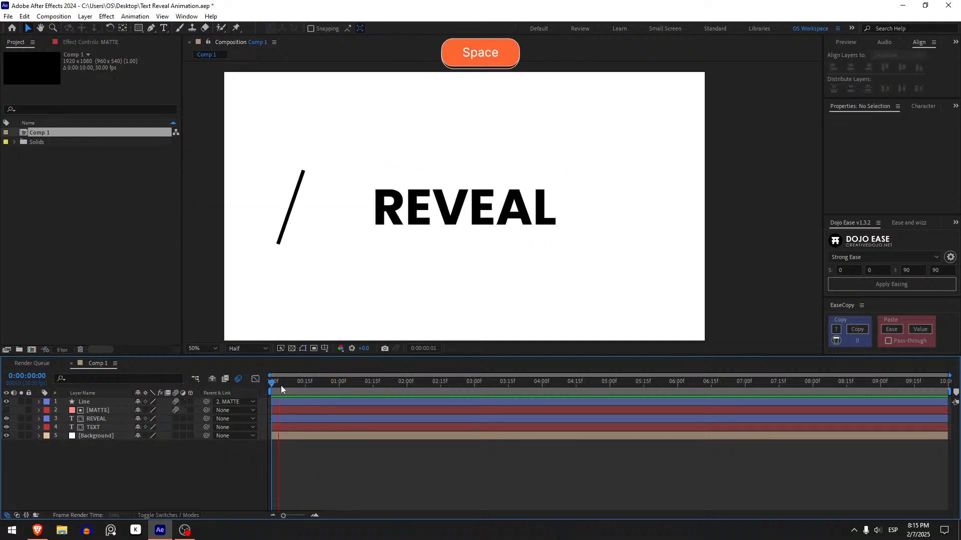
click(273, 386)
key(space)
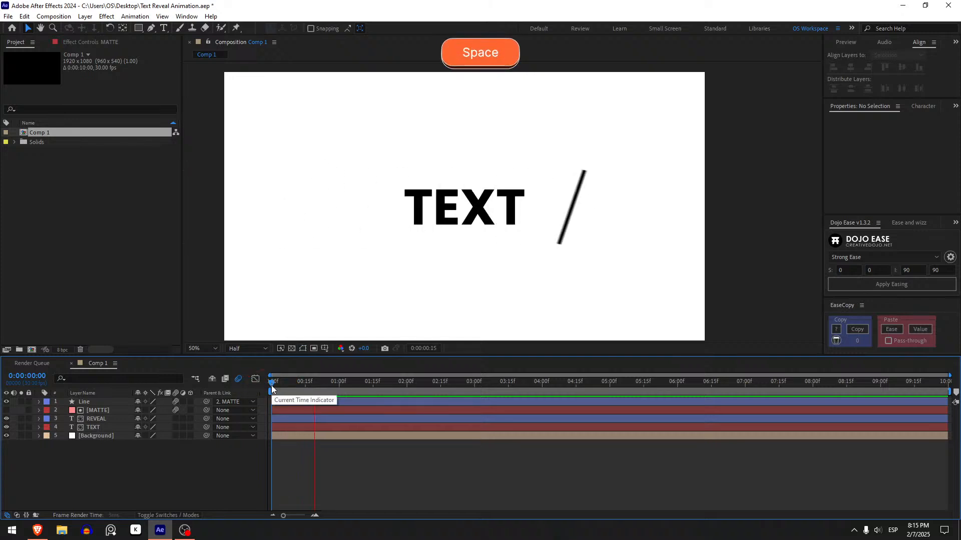
click(271, 387)
key(space)
- Show the MATTE layer's Position keyframes and, at 2:00, move the layer horizontally back left to about 16, 540
drag(288, 383, 354, 392)
click(352, 427)
click(350, 402)
key(u)
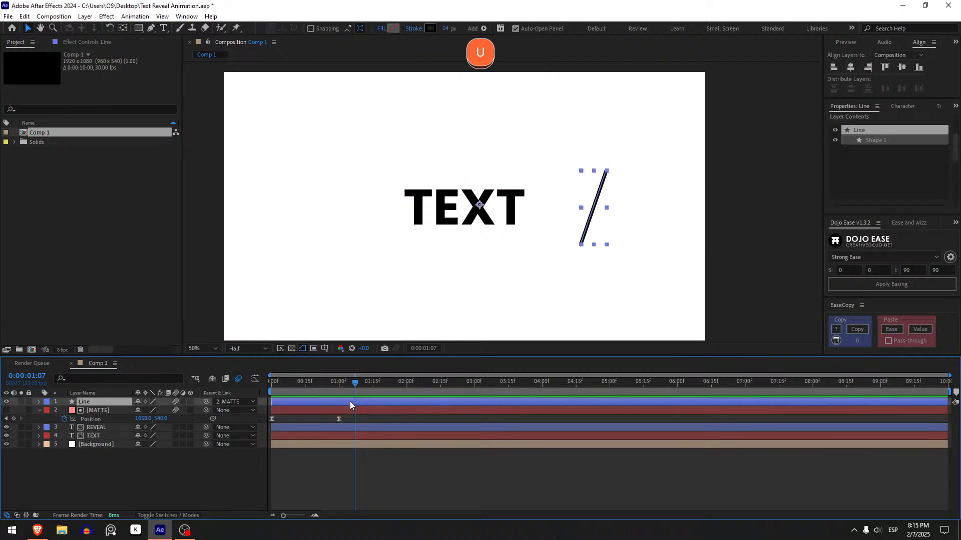
key(u)
click(355, 412)
key(u)
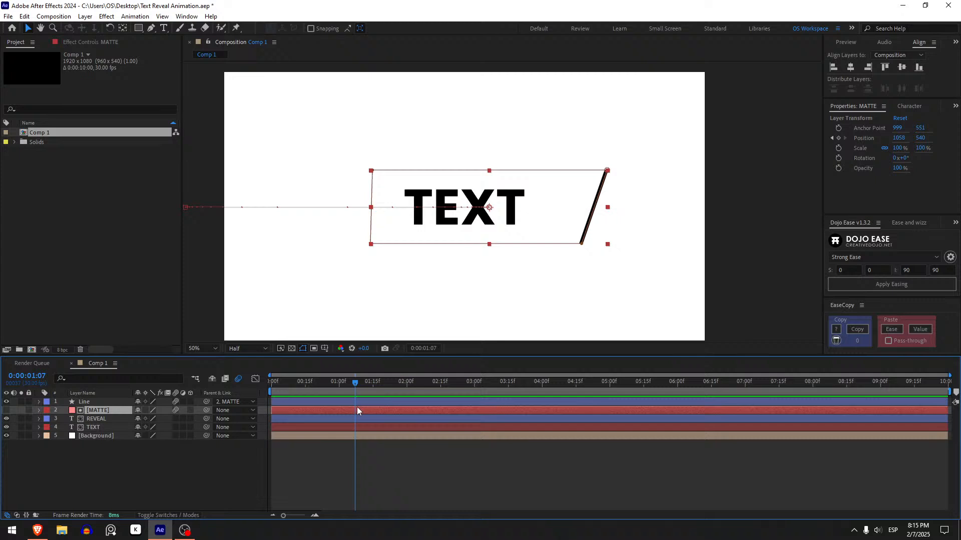
key(p)
key(h)
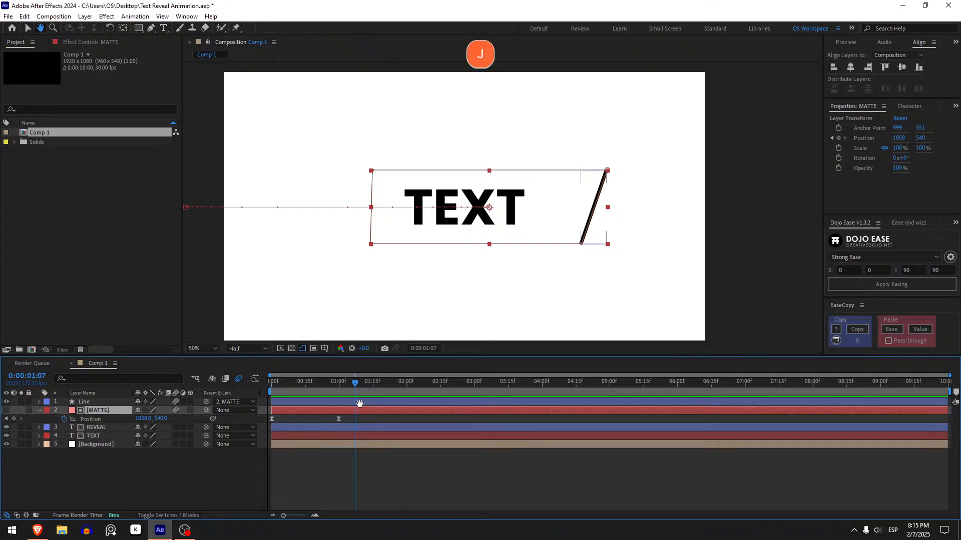
key(v)
drag(339, 383, 408, 385)
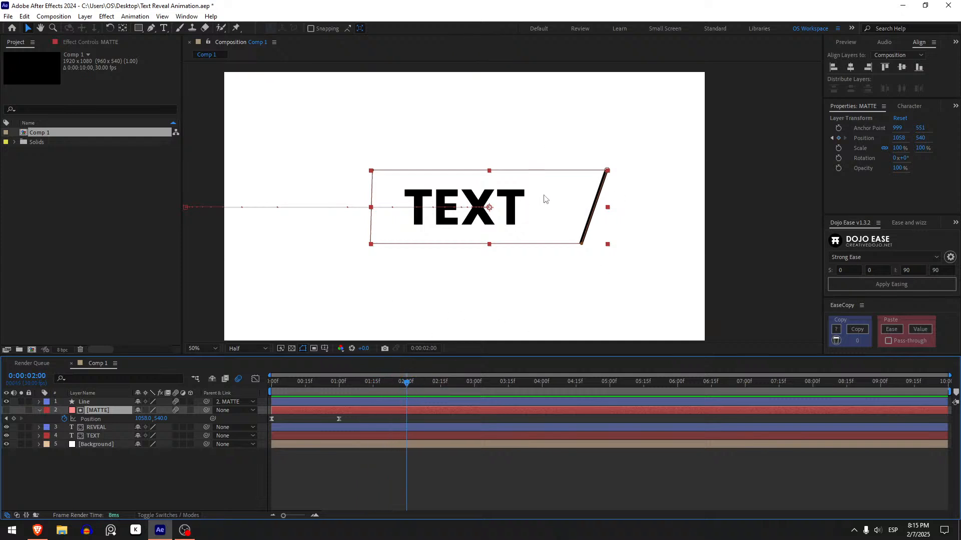
drag(522, 227, 264, 244)
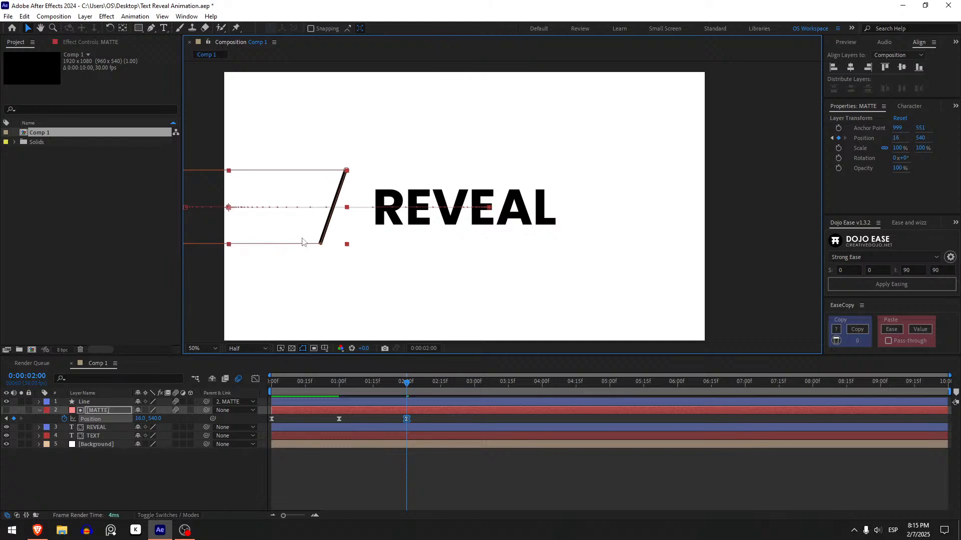
- Examine the Line, REVEAL and TEXT layers at 1:00 and at the start of the composition
click(398, 436)
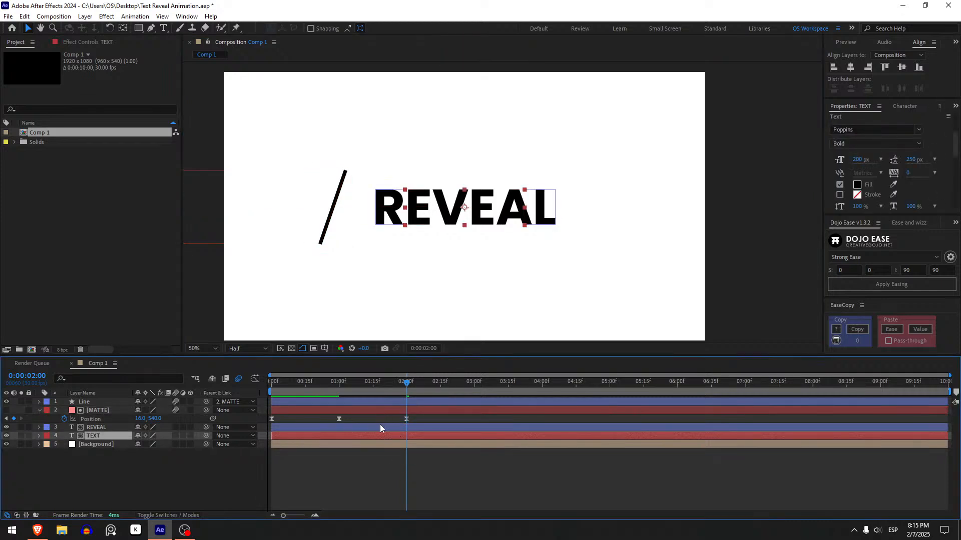
click(380, 425)
mouse_move(340, 385)
mouse_down()
mouse_move(256, 382)
mouse_move(326, 392)
mouse_move(293, 397)
mouse_move(405, 387)
mouse_move(271, 390)
mouse_move(336, 387)
mouse_up()
click(382, 473)
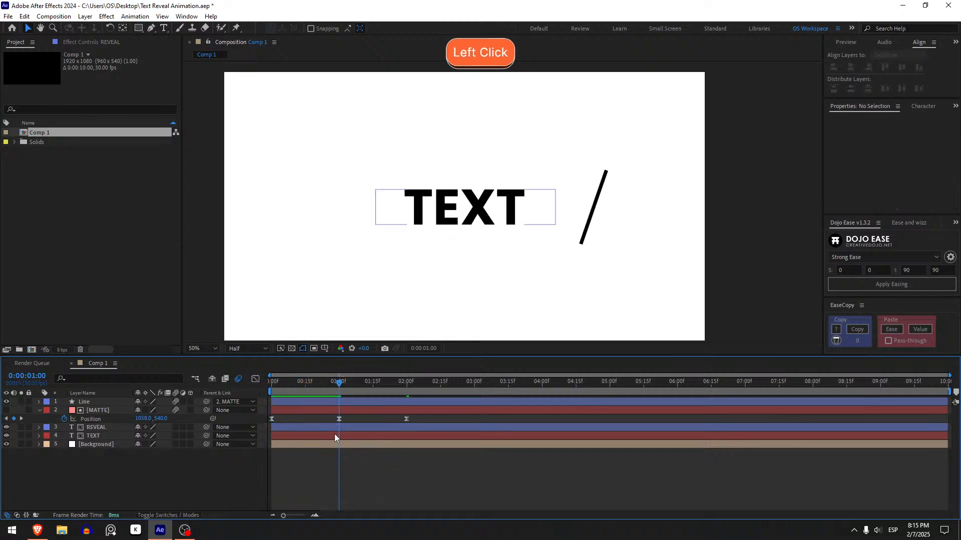
click(330, 401)
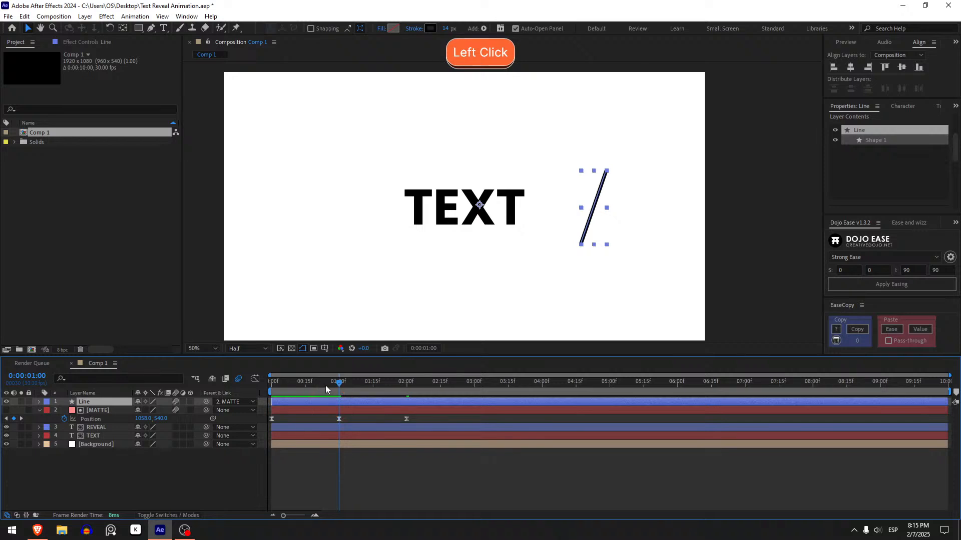
key(Home)
click(364, 442)
click(338, 428)
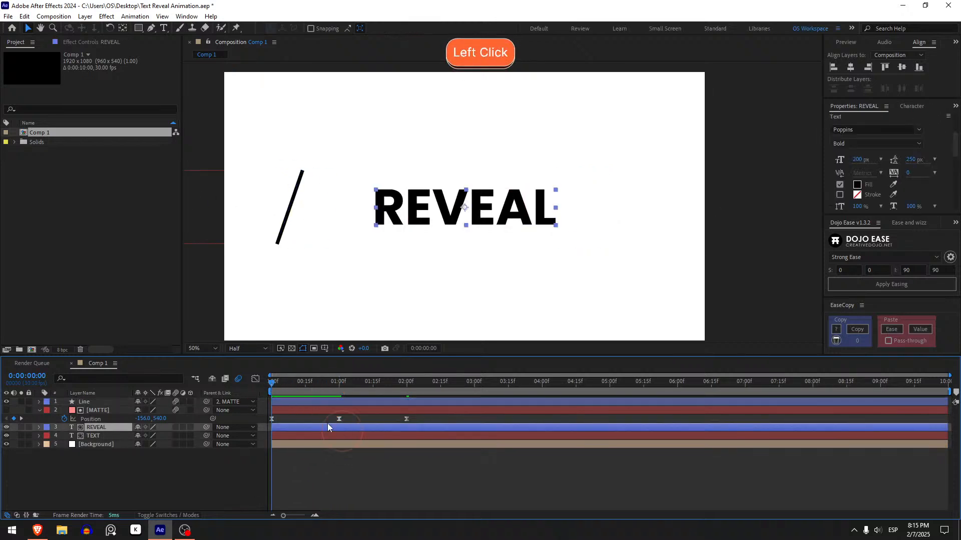
click(337, 409)
key(u)
click(333, 419)
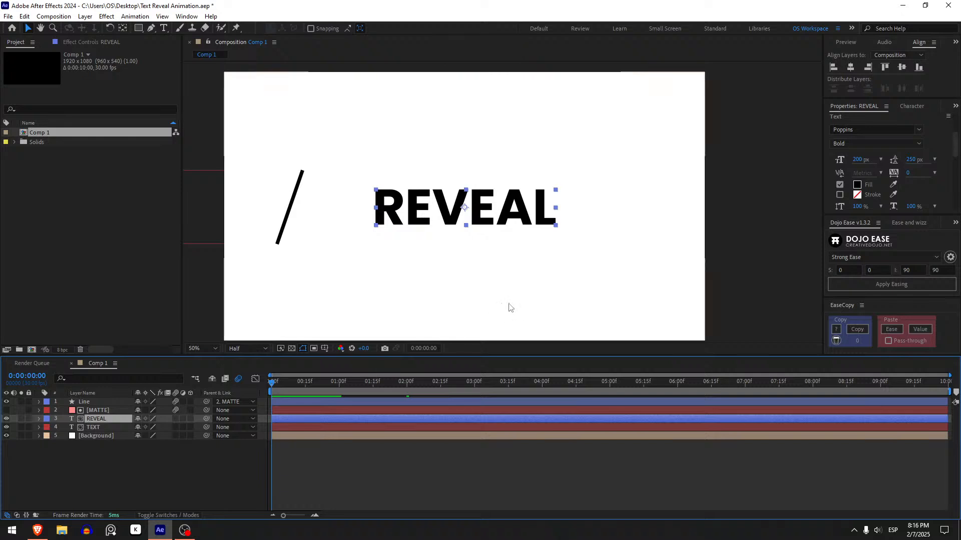
- Split the REVEAL layer at the 1:00 MATTE keyframe and delete its segment before that point
click(340, 410)
key(u)
click(295, 383)
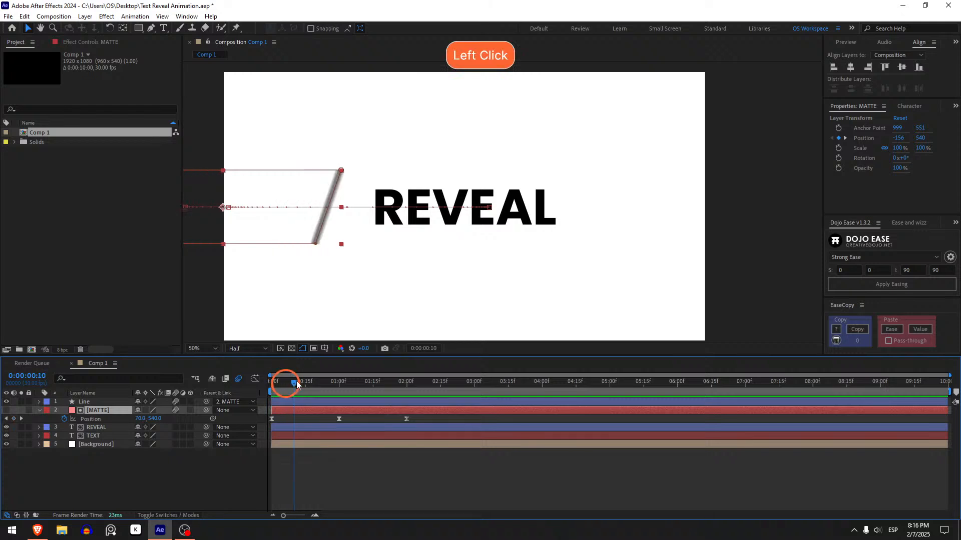
drag(296, 384, 335, 391)
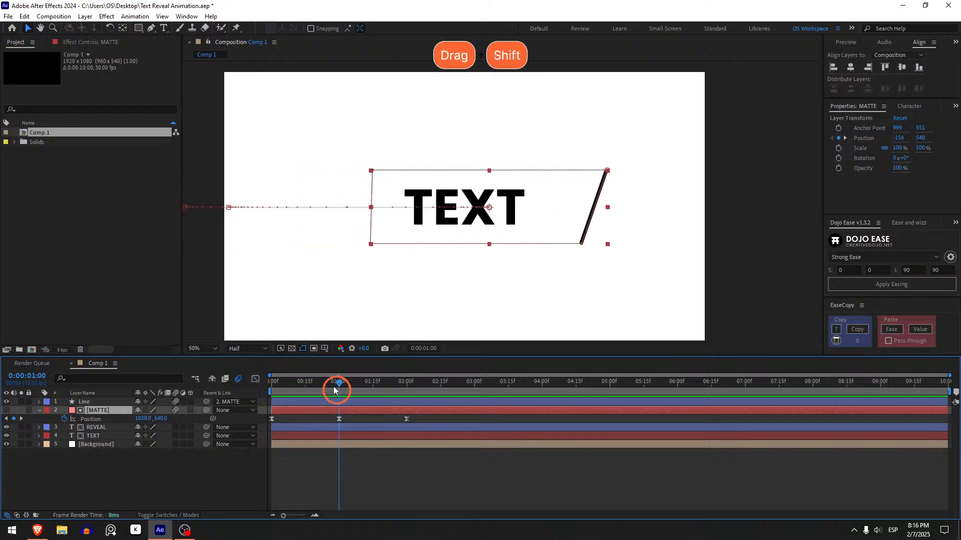
click(347, 420)
click(347, 428)
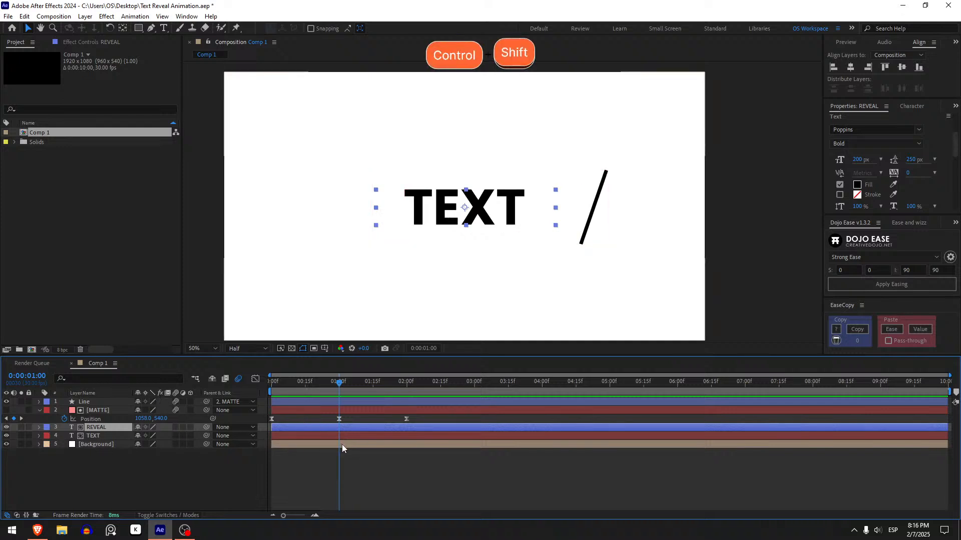
key(ctrl+shift+d)
click(329, 437)
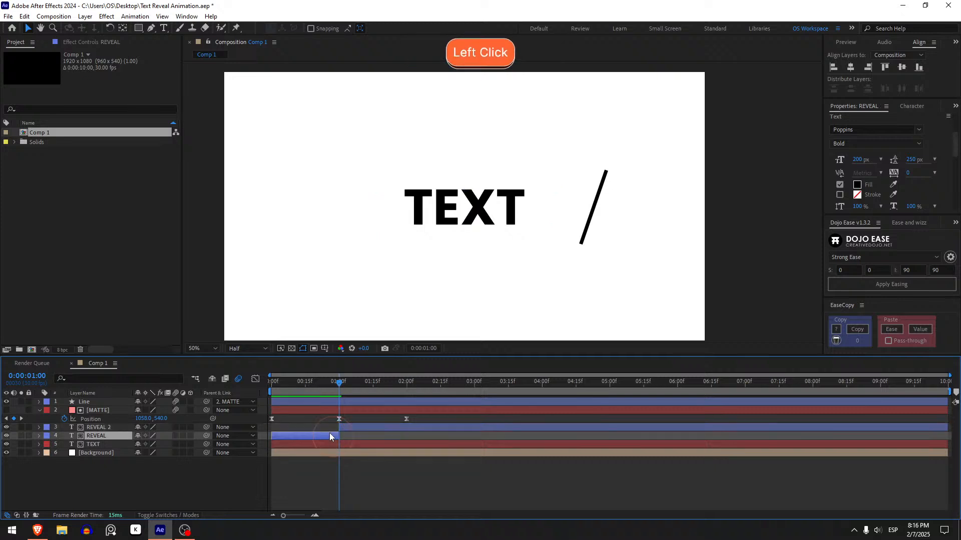
key(Delete)
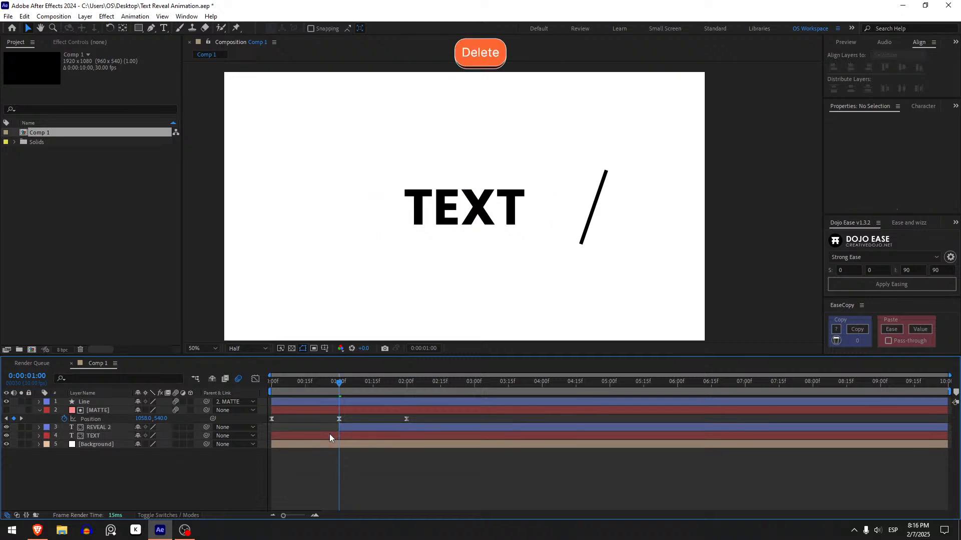
- Play back the animation from 0:00 and check the frame at 2:00
click(354, 460)
drag(285, 393, 262, 388)
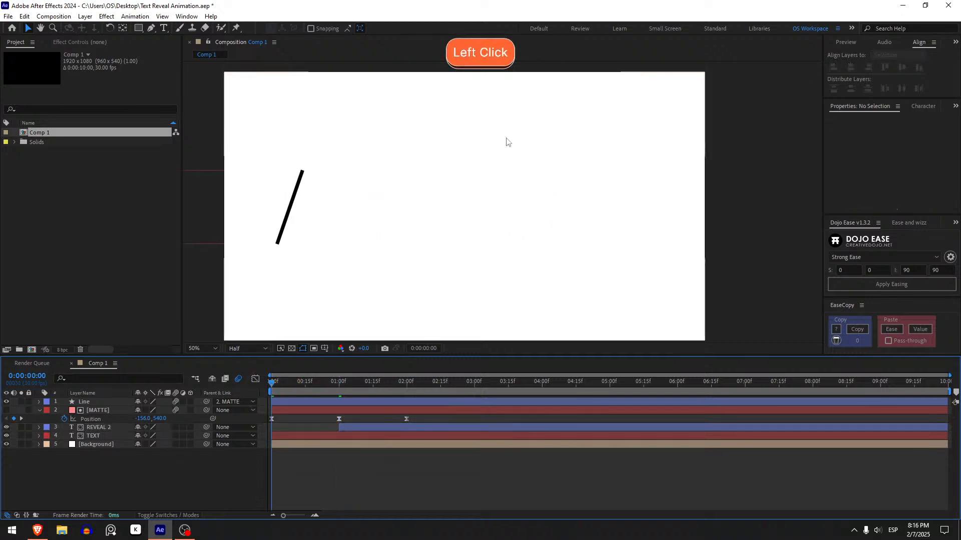
key(space)
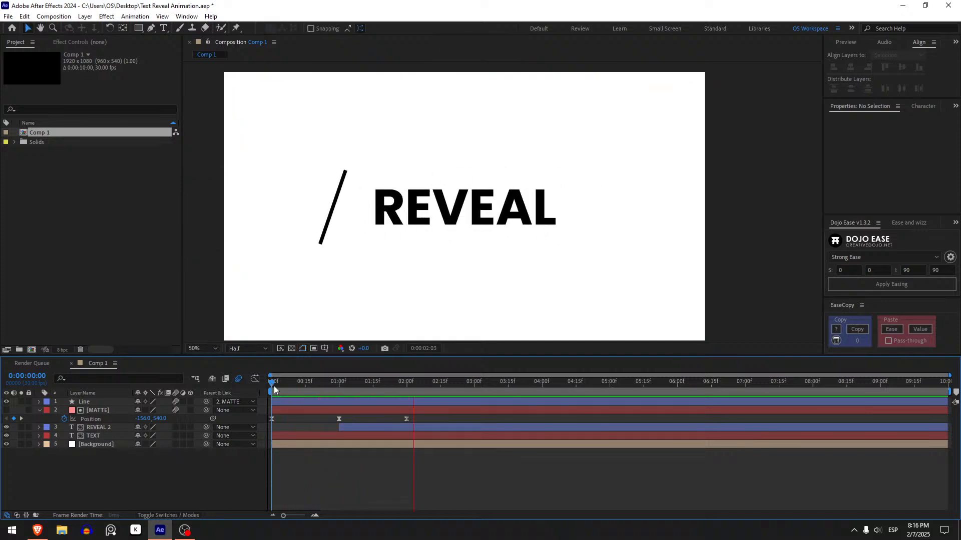
key(space)
key(space)
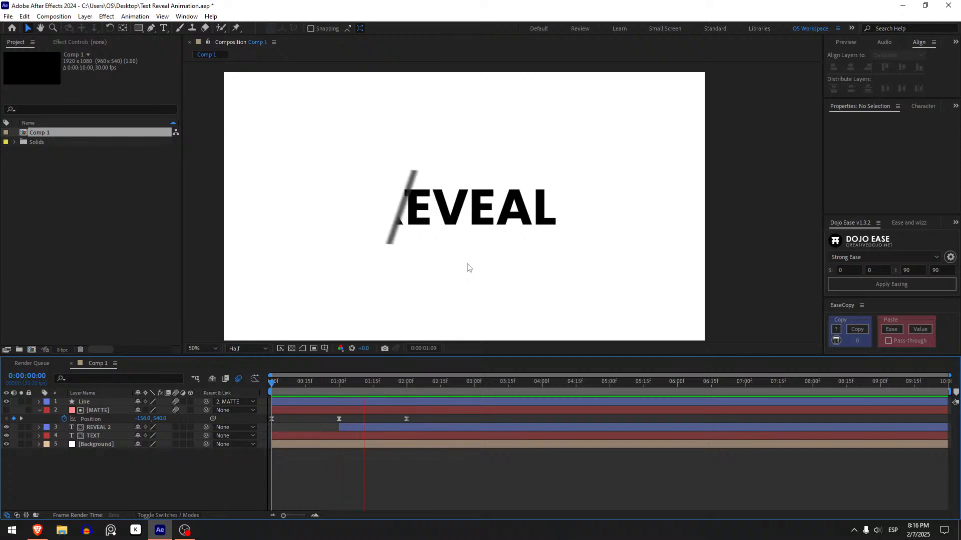
drag(343, 386, 400, 380)
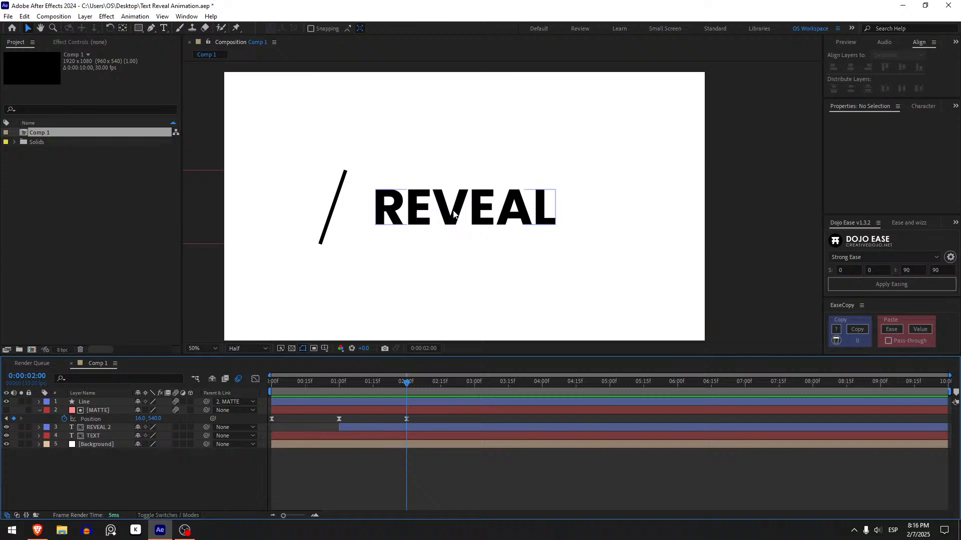
scroll(476, 140, up, 2)
scroll(436, 240, down, 2)
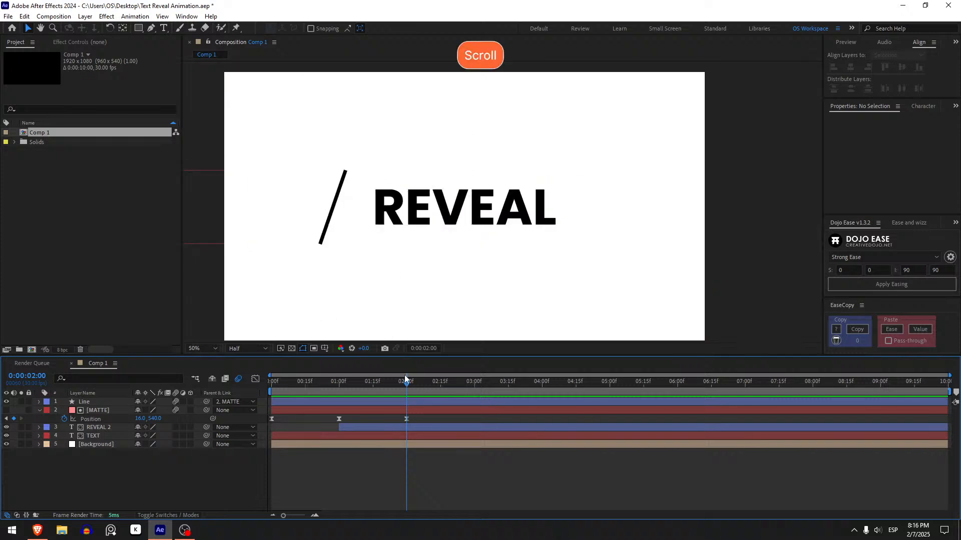
- At 3:00, move the MATTE layer horizontally right to about 1002, 540 for another Position keyframe
drag(408, 384, 475, 383)
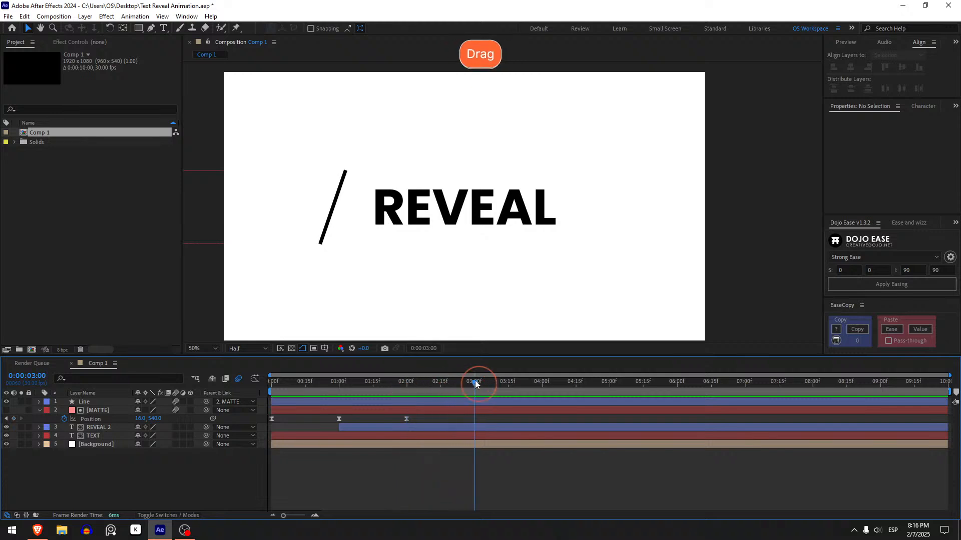
click(469, 405)
click(466, 410)
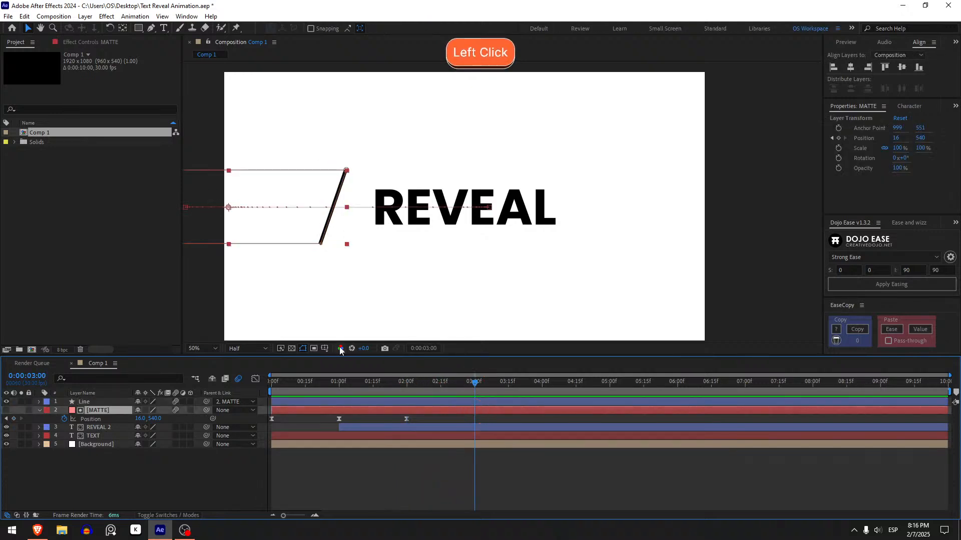
shift+click(266, 234)
drag(266, 234, 504, 228)
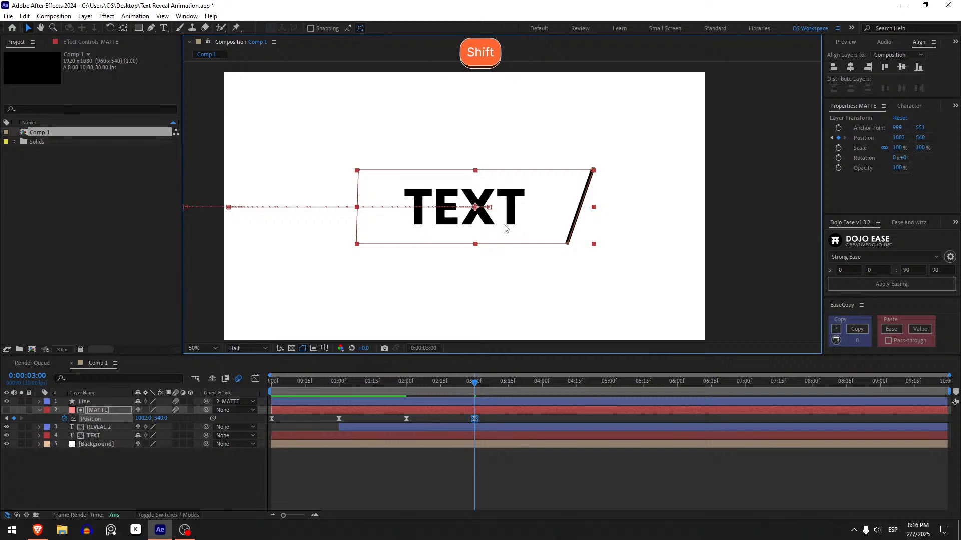
- Split the TEXT layer at 2:00 and stack its second segment directly above the REVEAL 2 layer
click(451, 438)
click(578, 228)
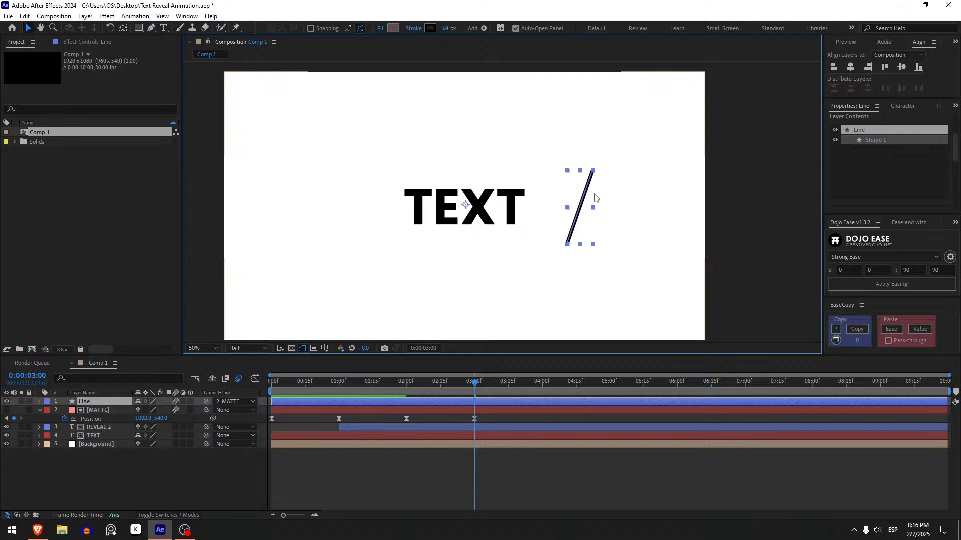
click(376, 440)
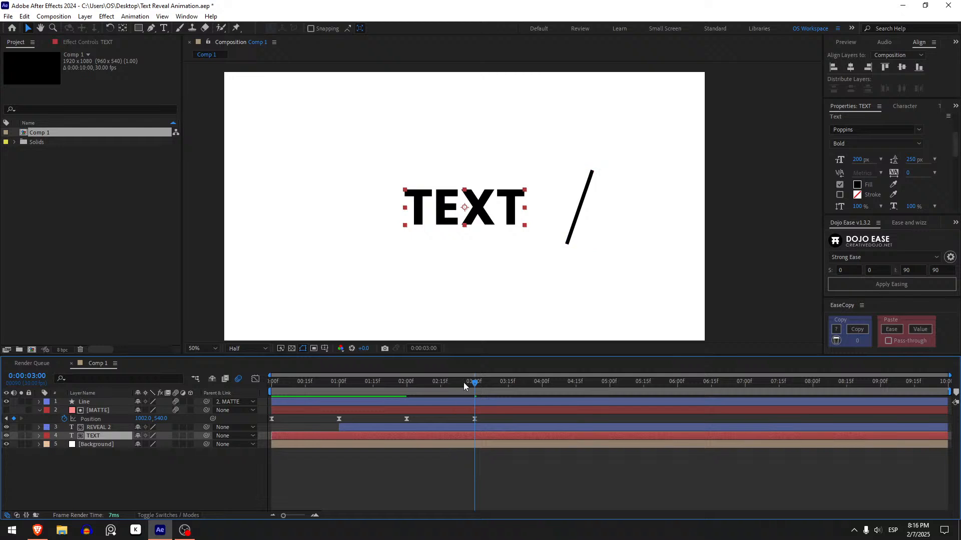
drag(471, 381, 407, 385)
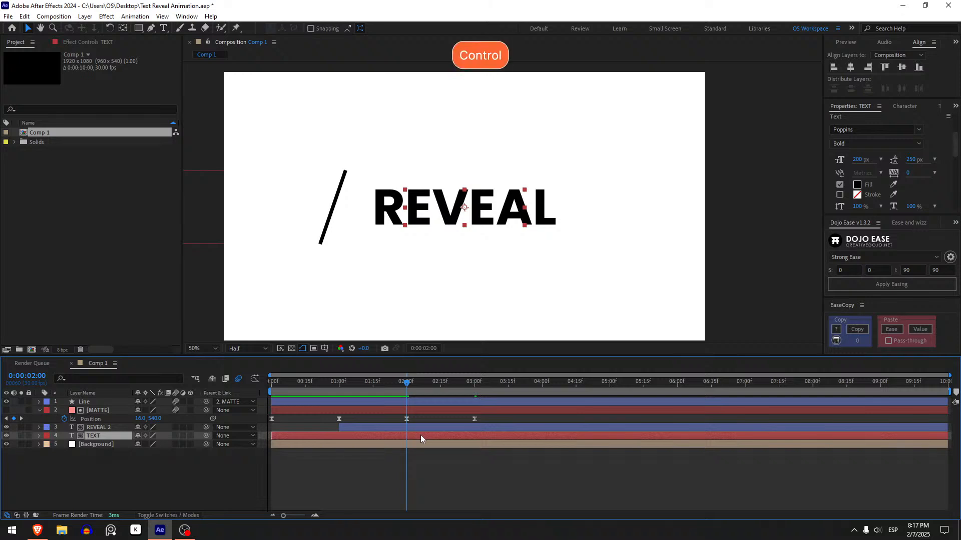
key(ctrl+shift+d)
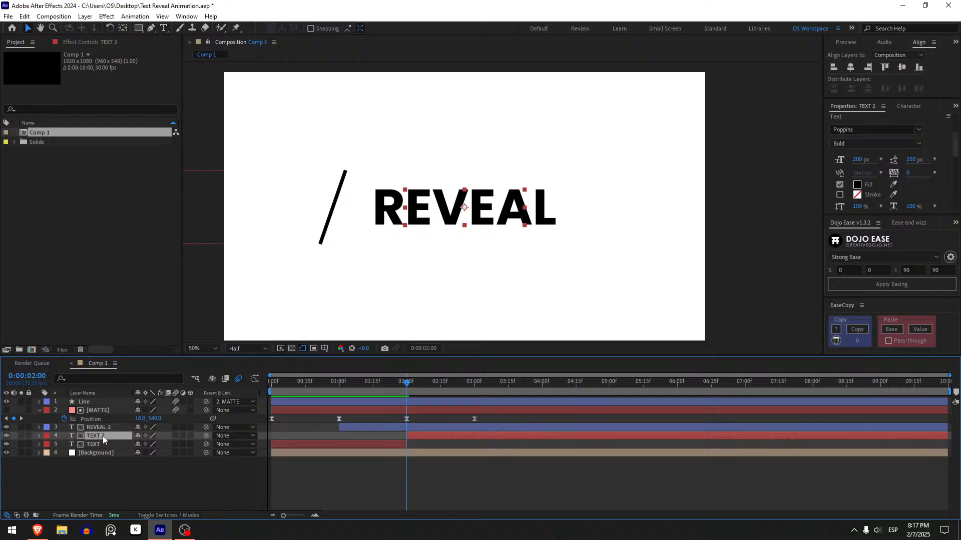
drag(103, 436, 104, 422)
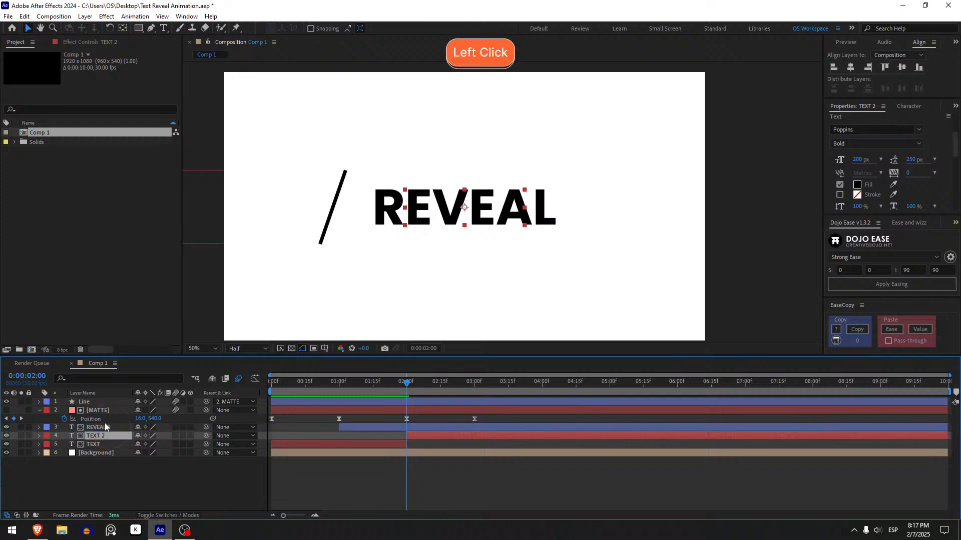
- At 3:00, replace the text of the TEXT 2 layer with "AS MUCH"
drag(402, 384, 476, 409)
double_click(467, 427)
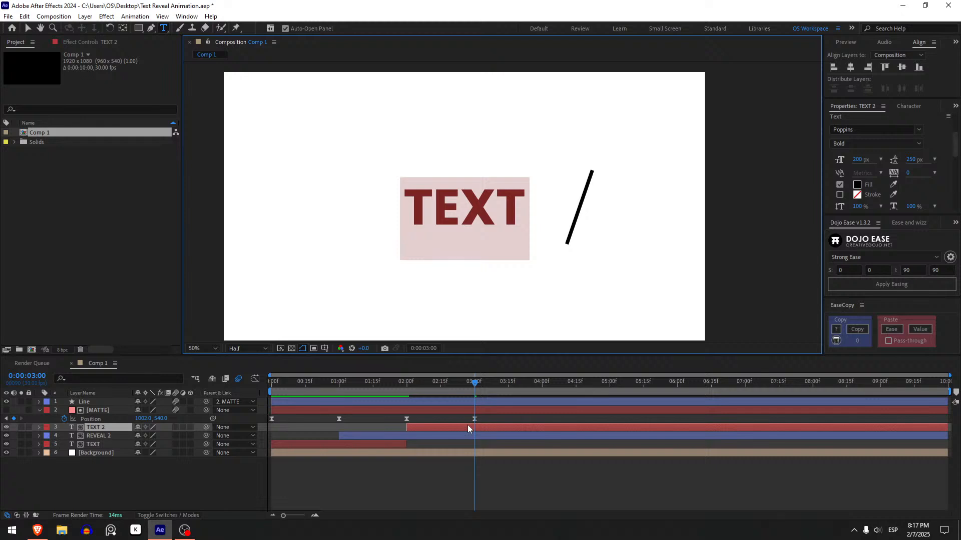
text(AS MUSH)
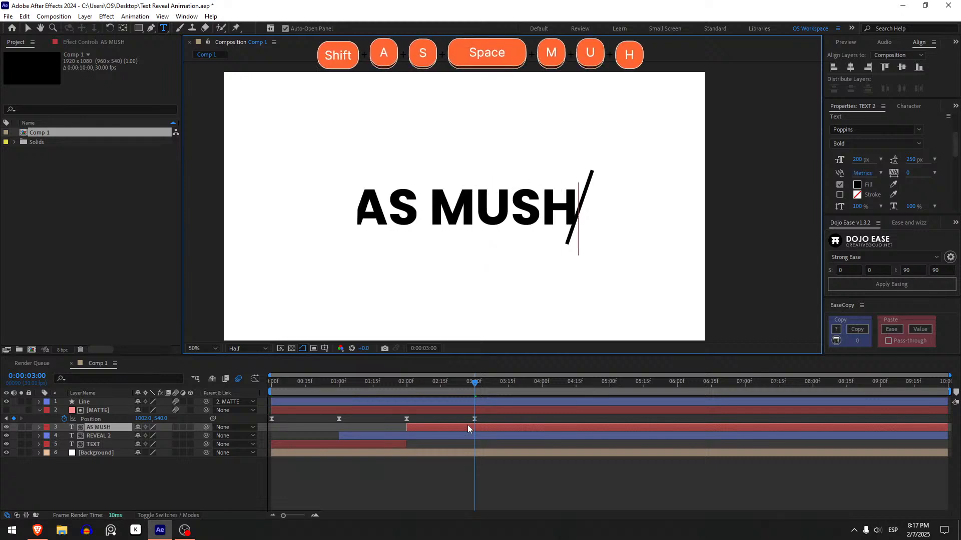
key(BackSpace)
key(BackSpace)
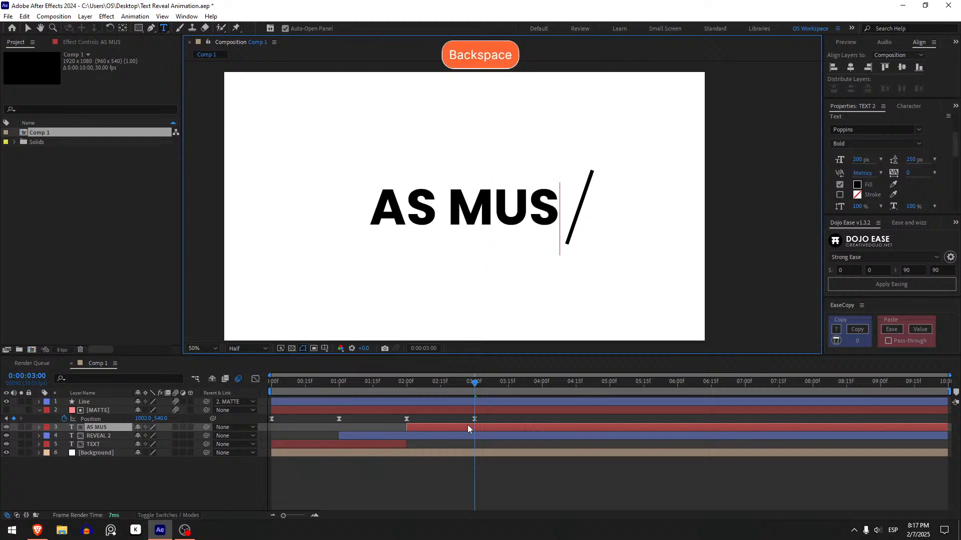
text(CH)
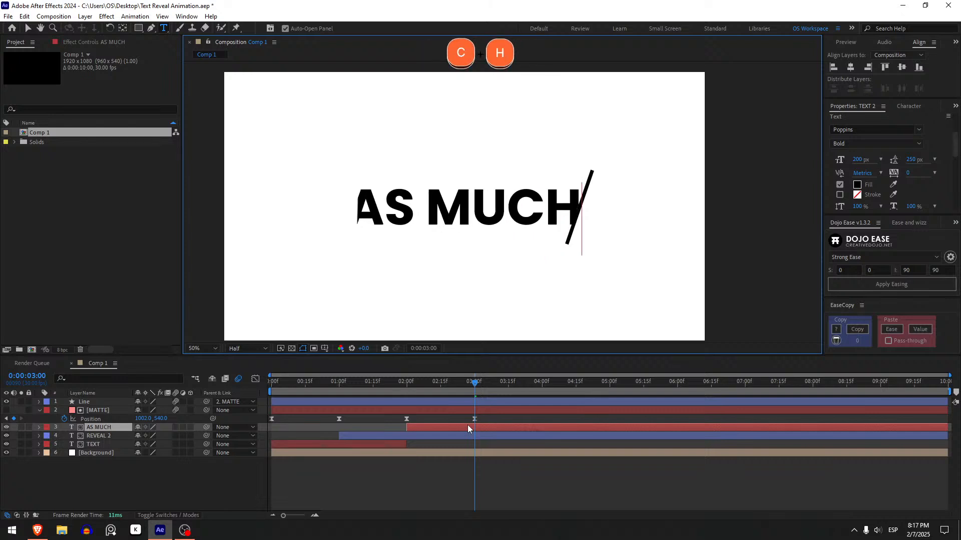
click(484, 471)
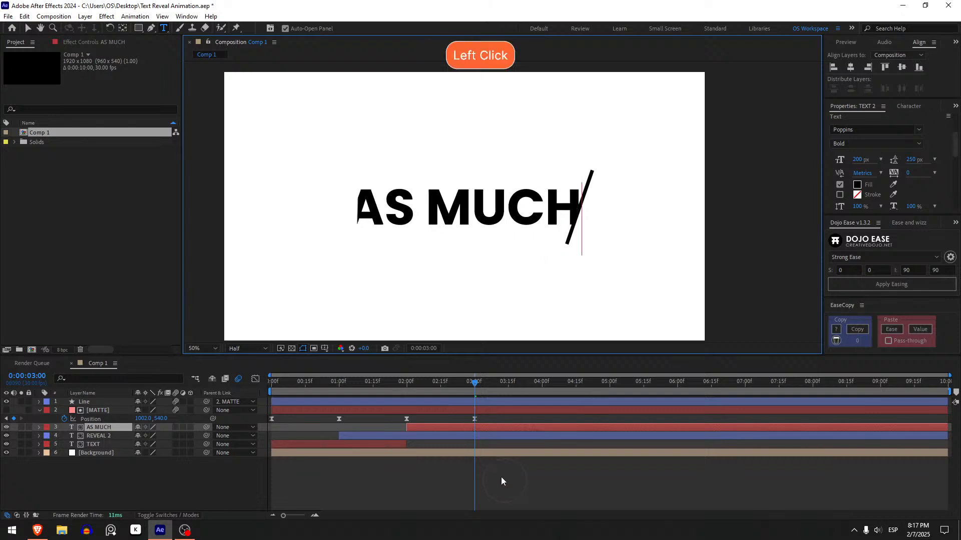
- Select the two left mask points of the MATTE layer and move them horizontally left past the letter A of AS MUCH
click(467, 388)
click(464, 406)
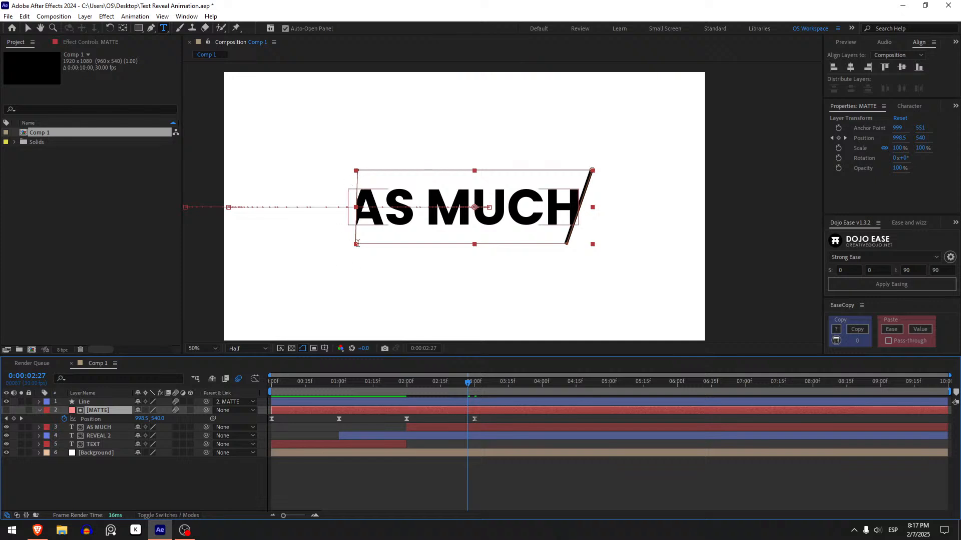
key(v)
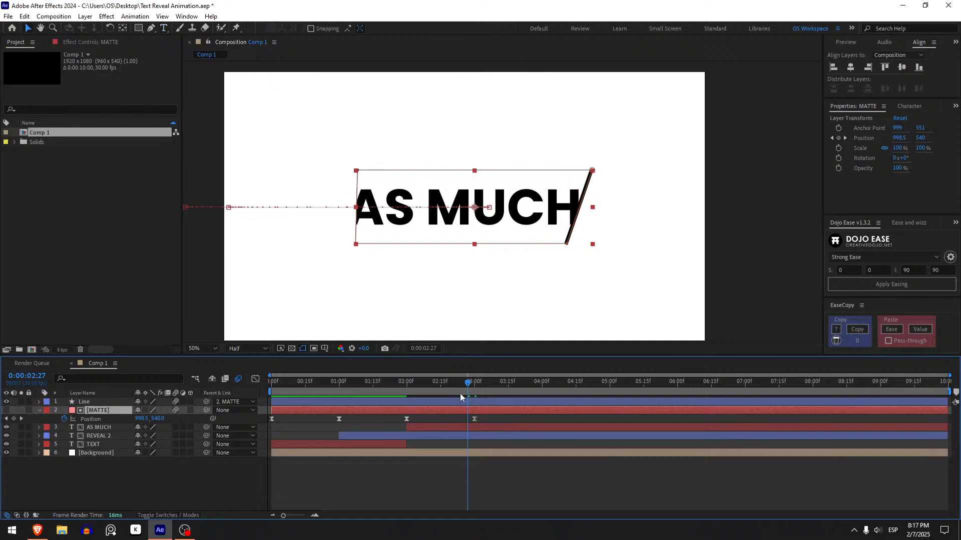
drag(466, 385, 476, 385)
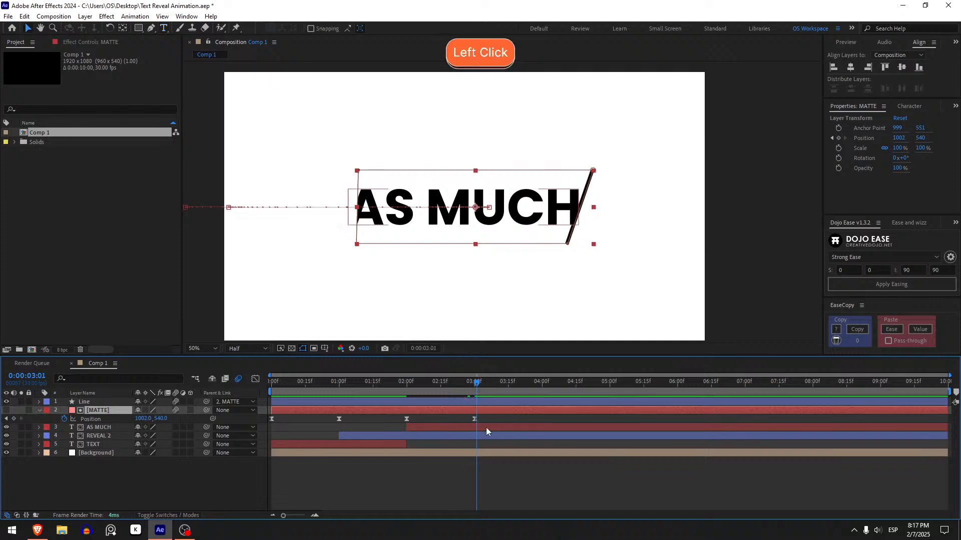
shift+click(357, 245)
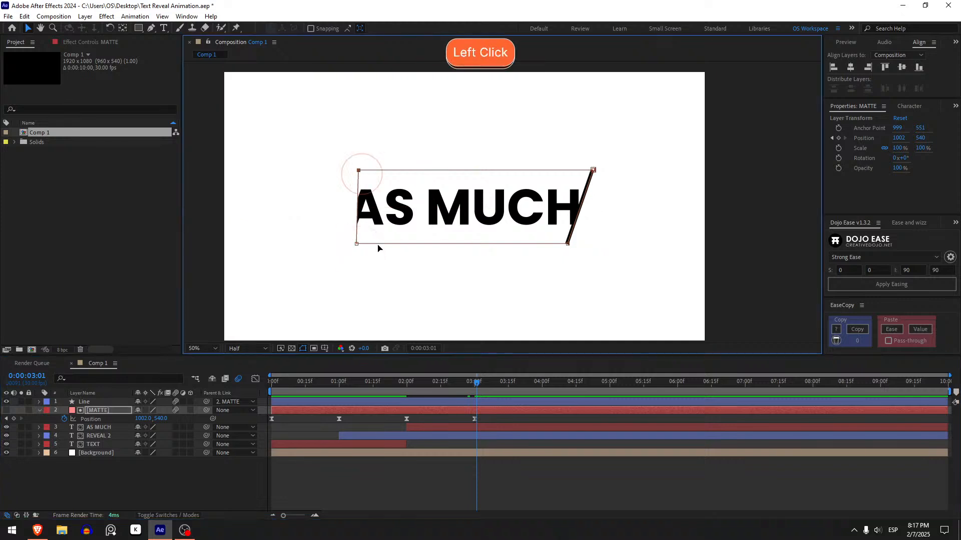
shift+click(357, 245)
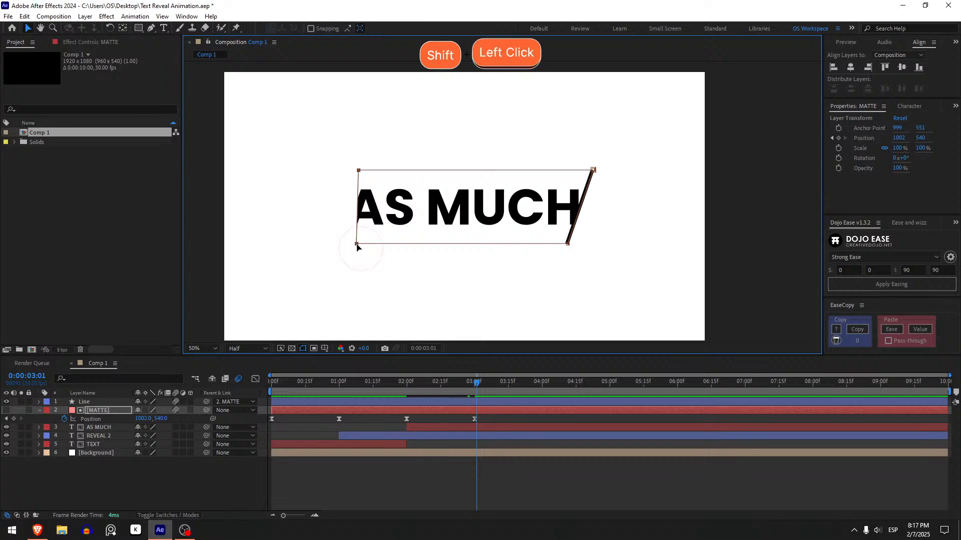
drag(359, 172, 351, 173)
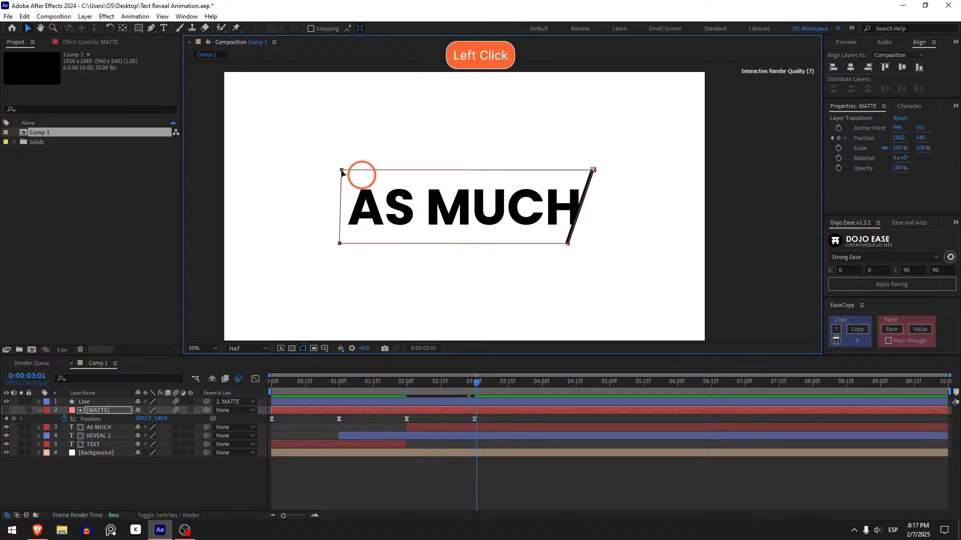
click(512, 458)
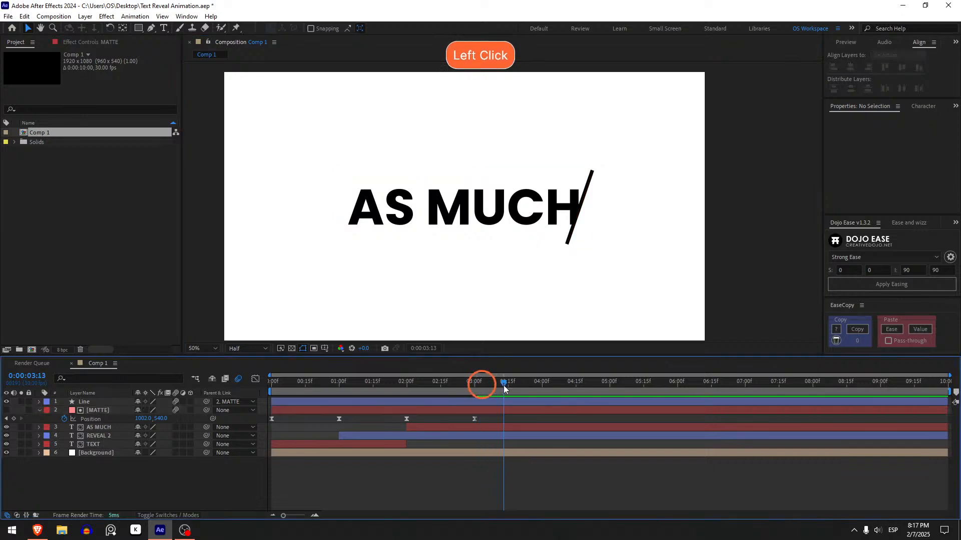
- At the 3:00 Position keyframe, move the MATTE layer horizontally right to about 1056, 540 so the line clears AS MUCH
drag(505, 387, 468, 392)
click(475, 419)
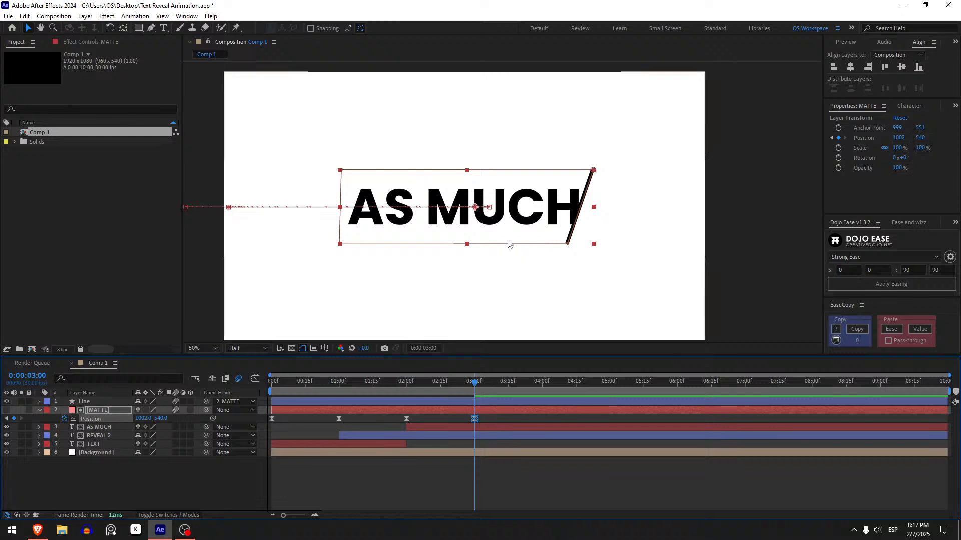
drag(521, 226, 531, 225)
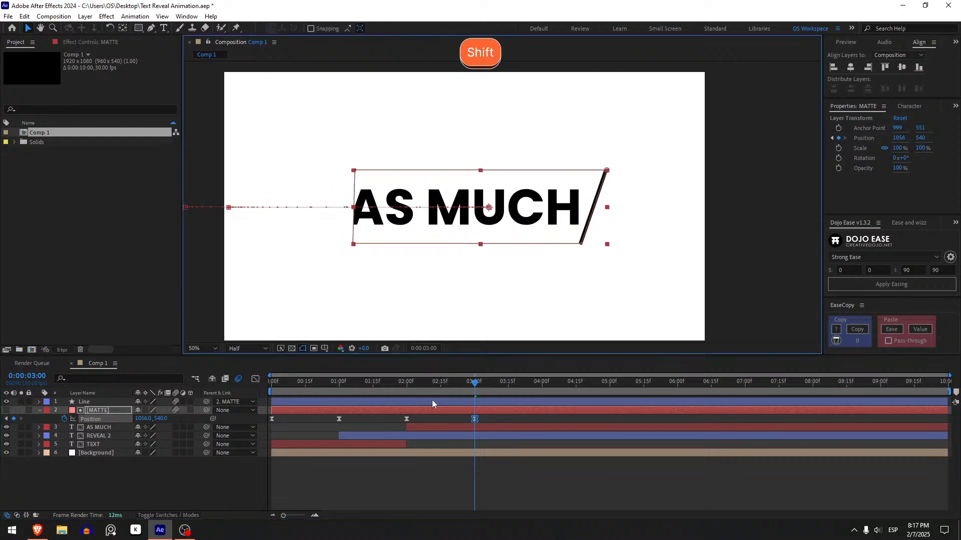
- Extend the MATTE mask's left edge farther left until it covers the whole AS MUCH text, and redisplay the layer's keyframes
key(m)
click(93, 428)
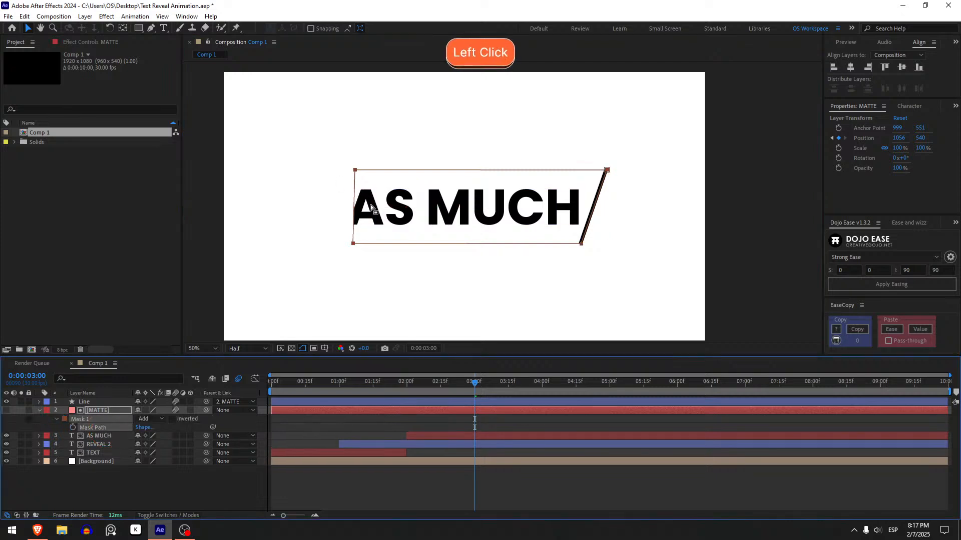
shift+click(357, 176)
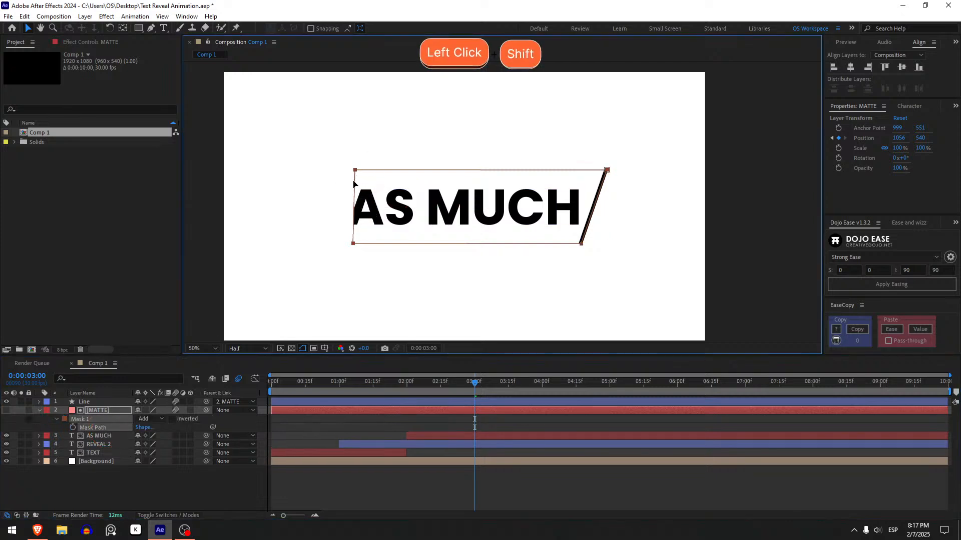
shift+click(354, 243)
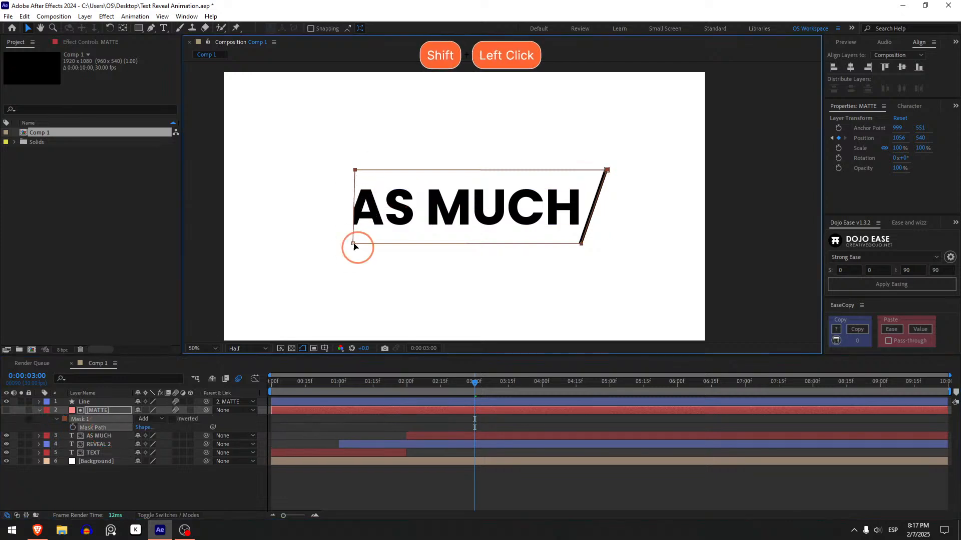
shift+click(355, 171)
drag(355, 171, 346, 171)
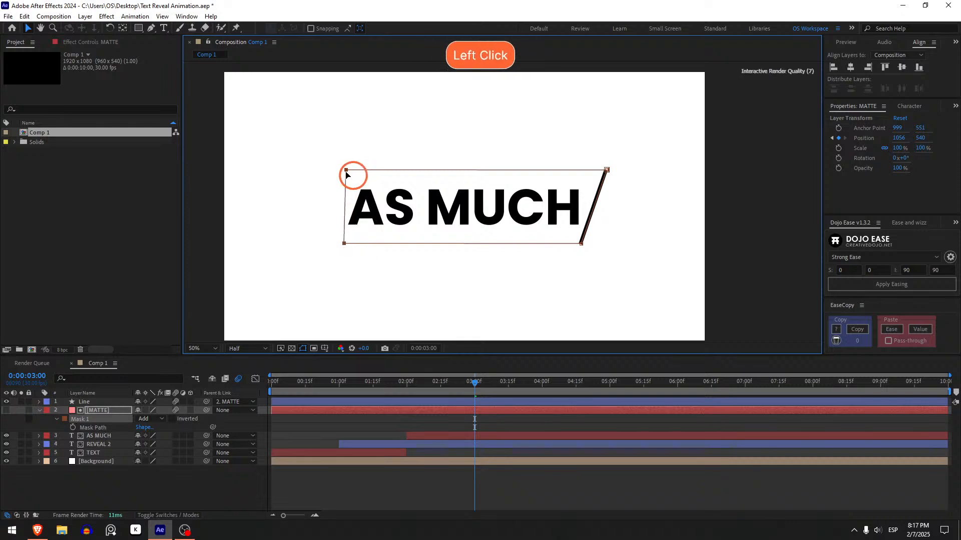
click(415, 420)
key(u)
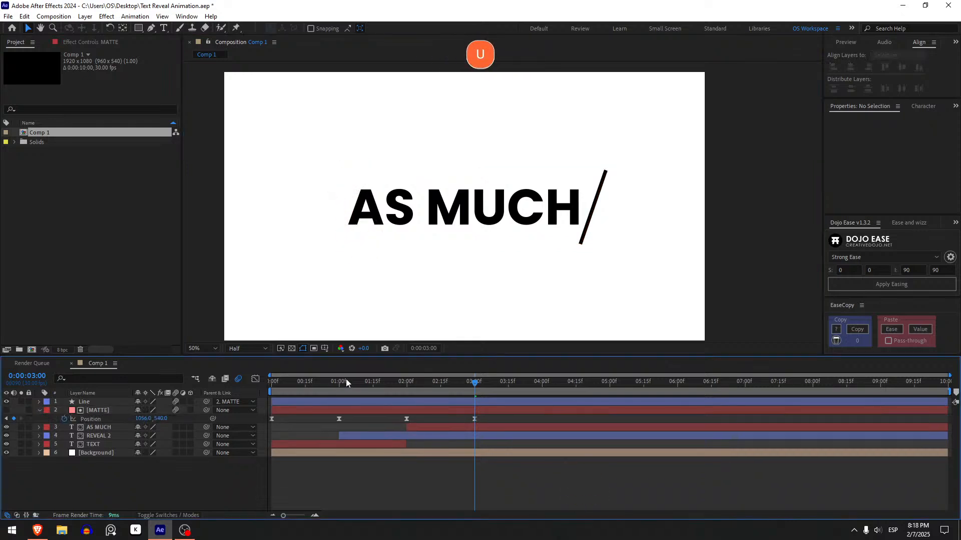
- Play back the animation from 0:00, and show the MATTE layer's keyframes at 4:00
key(u)
drag(312, 382, 254, 389)
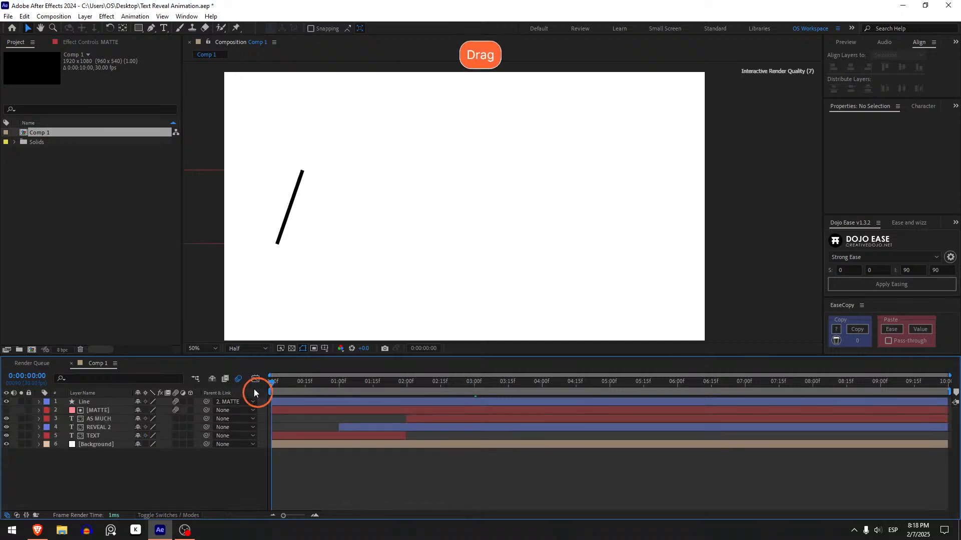
key(space)
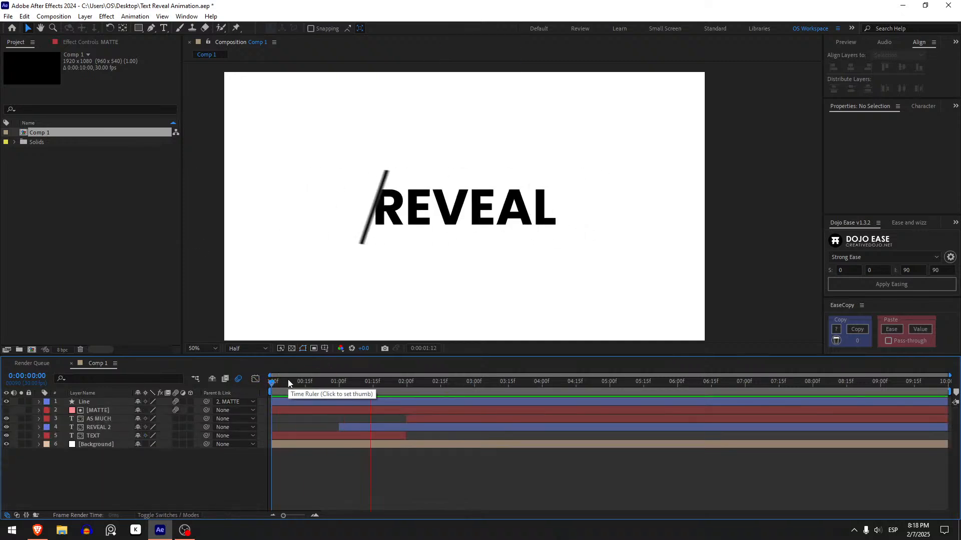
drag(288, 383, 543, 387)
click(482, 409)
key(u)
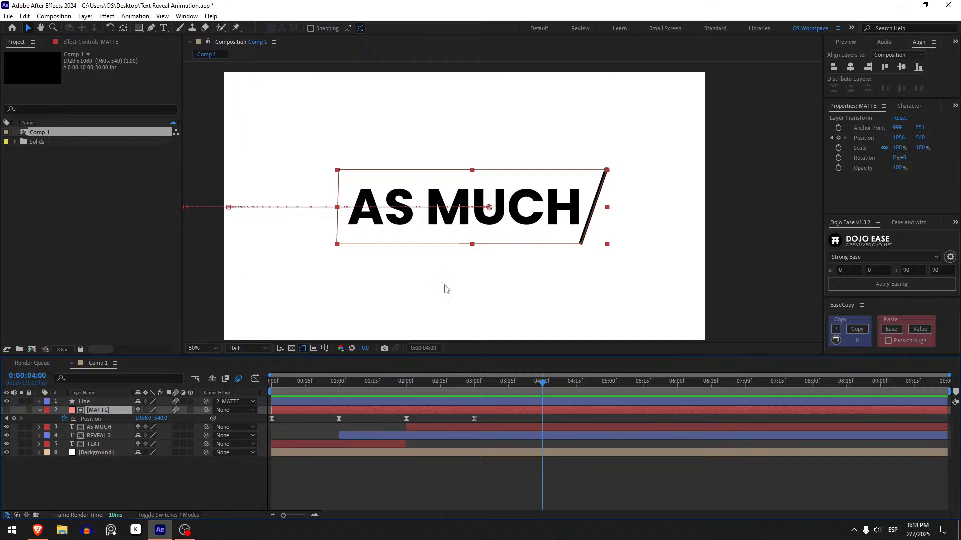
- Scrub from the start to the 2:00 MATTE keyframe and inspect the Position speed graph
drag(321, 385, 260, 404)
drag(373, 386, 399, 395)
click(405, 419)
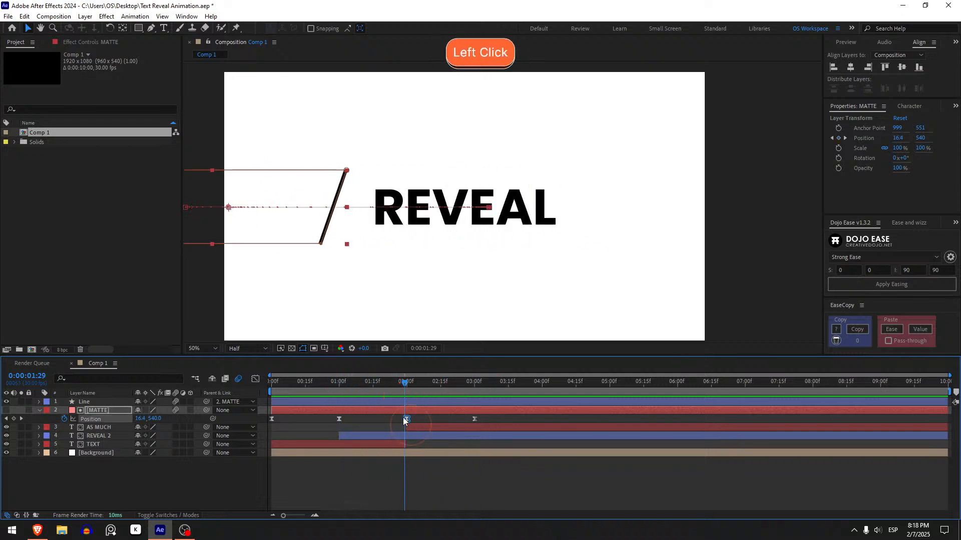
click(405, 383)
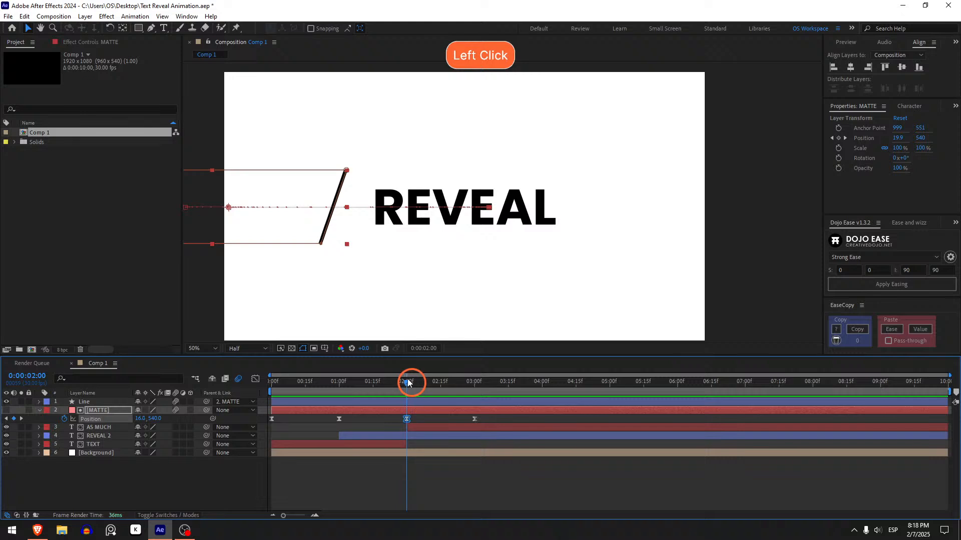
click(254, 380)
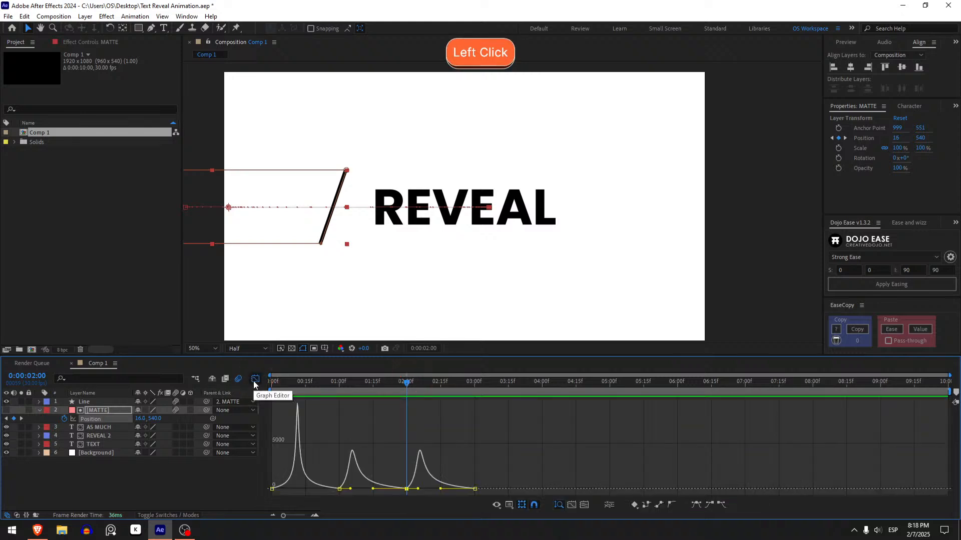
click(255, 380)
click(561, 419)
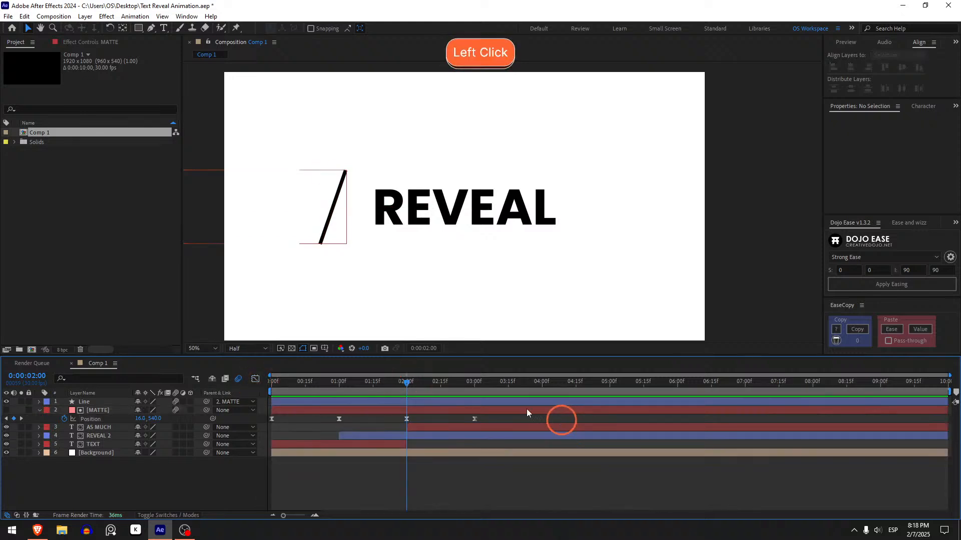
- At 4:00, move the MATTE layer horizontally left to about 42, 540 for another Position keyframe
drag(537, 383, 543, 393)
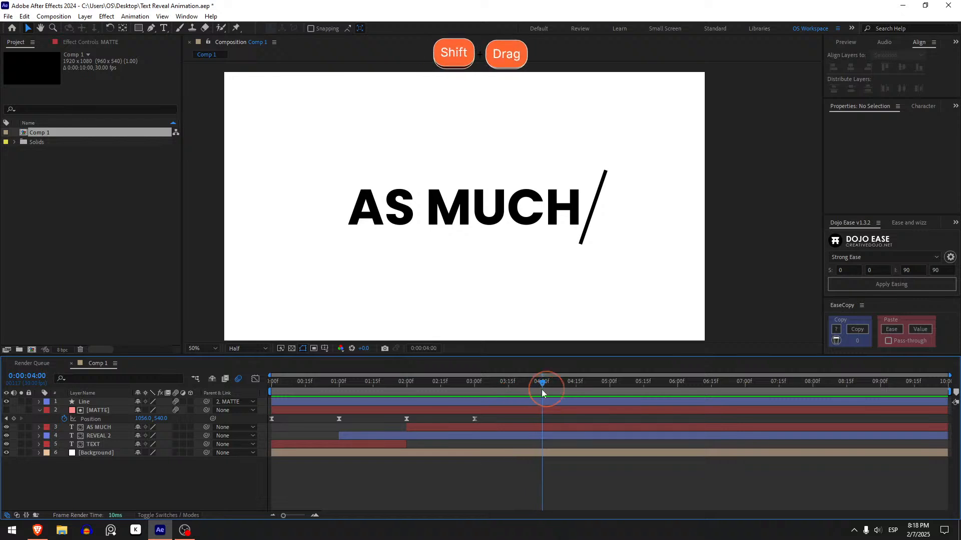
click(546, 410)
drag(509, 241, 255, 245)
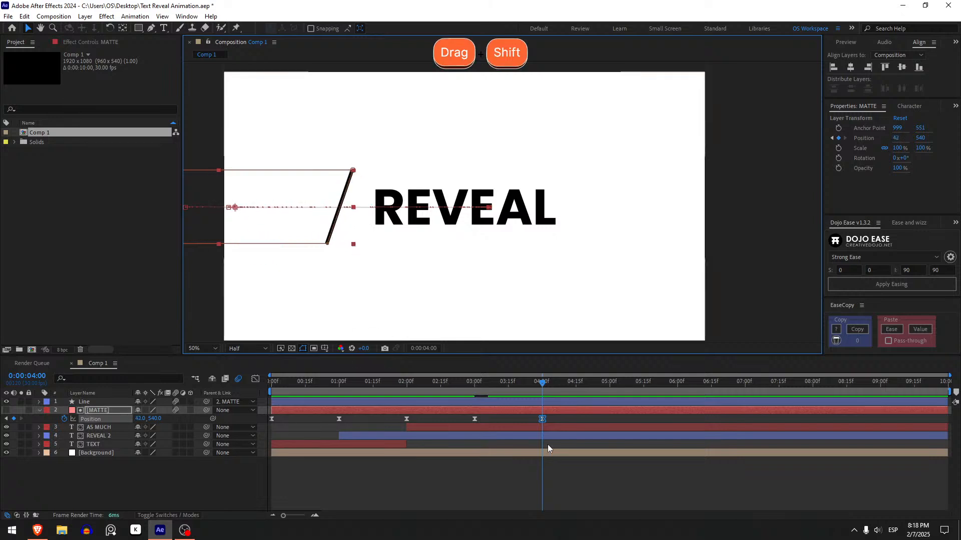
- Play back the animation from just before 1:00 to check the MATTE movement
click(528, 416)
drag(455, 384, 336, 393)
key(space)
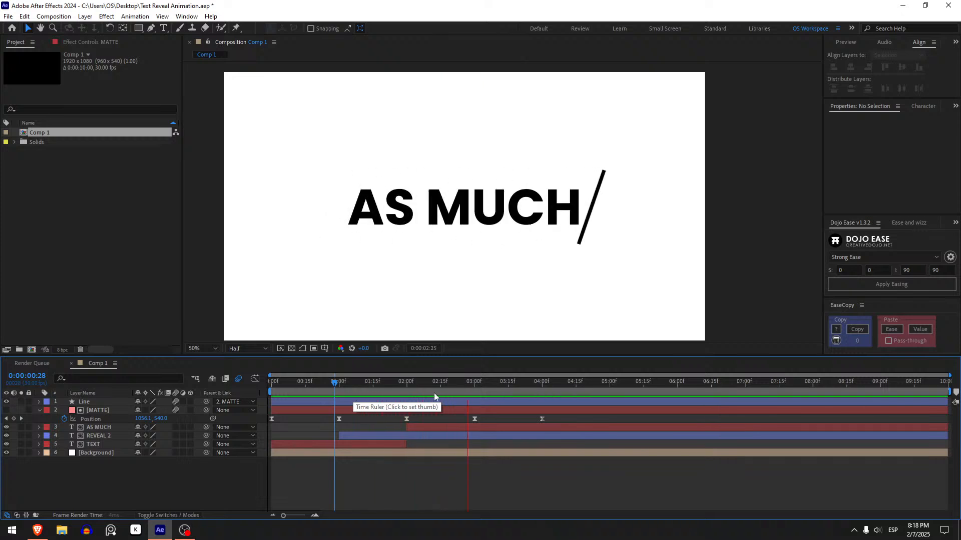
- Split the REVEAL 2 layer at 3:00 and stack its second segment directly above the AS MUCH layer
drag(456, 389, 476, 397)
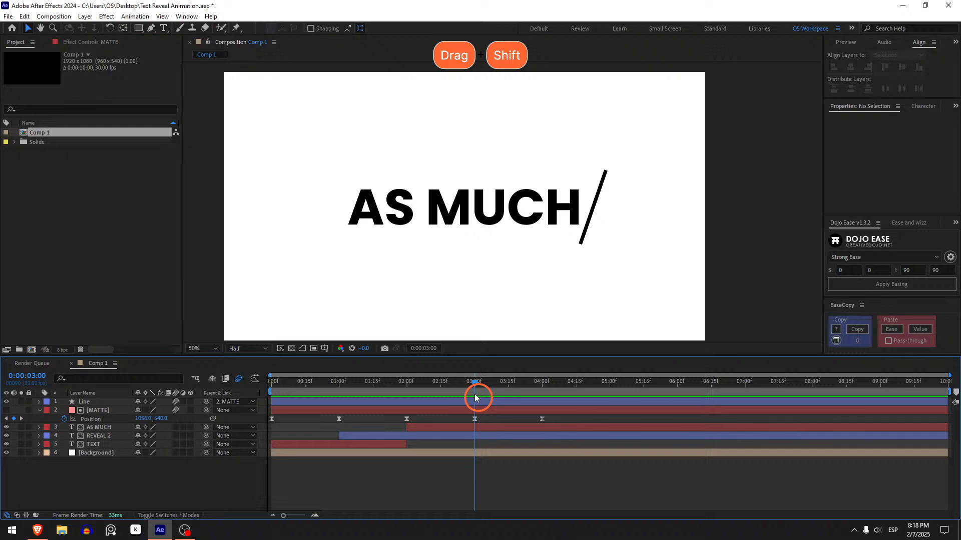
click(488, 437)
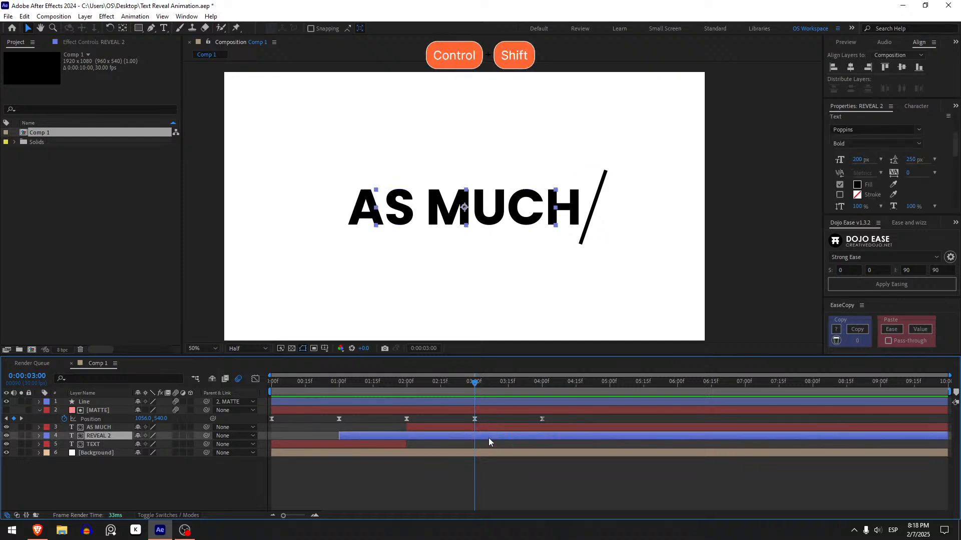
key(ctrl+shift+d)
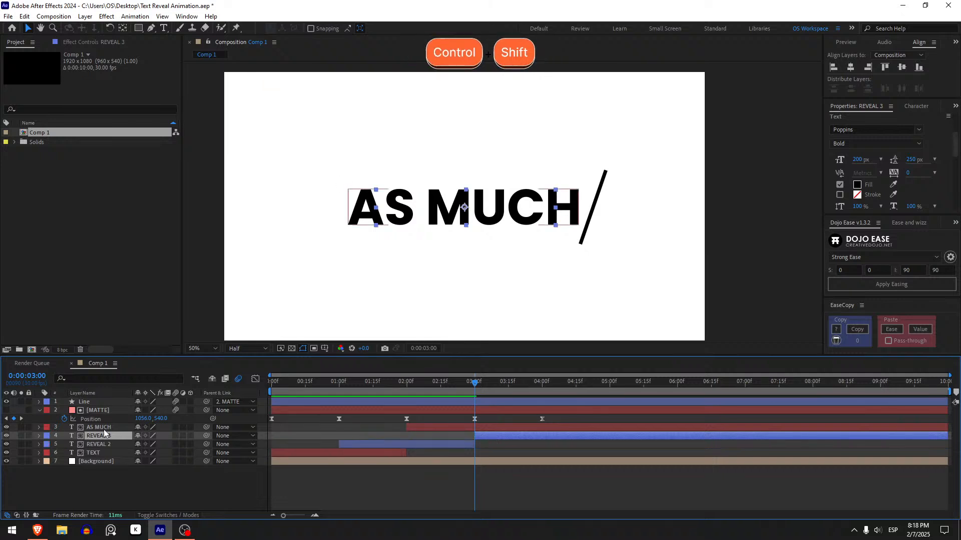
drag(104, 434, 104, 425)
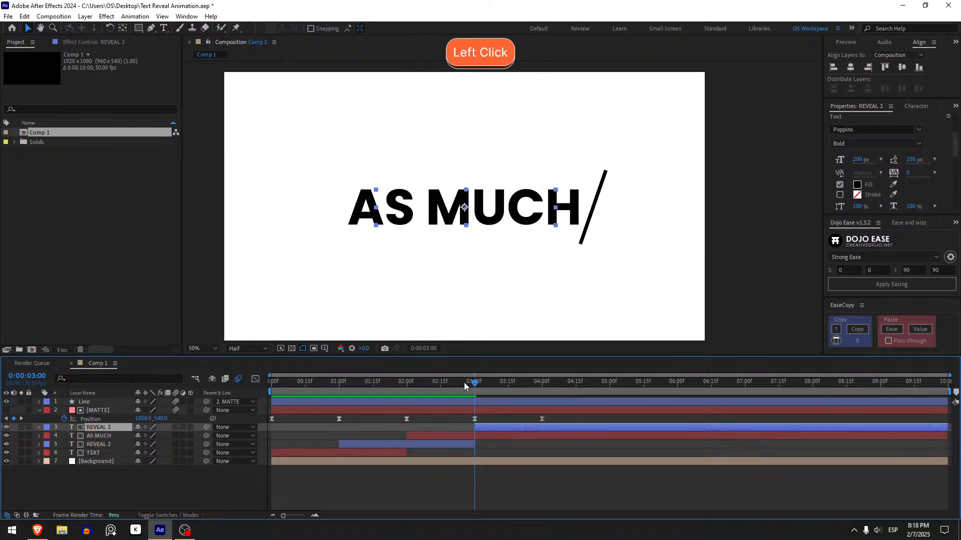
- Go to 4:00 and replace the REVEAL 3 layer's text with AS YOU
drag(477, 388, 522, 388)
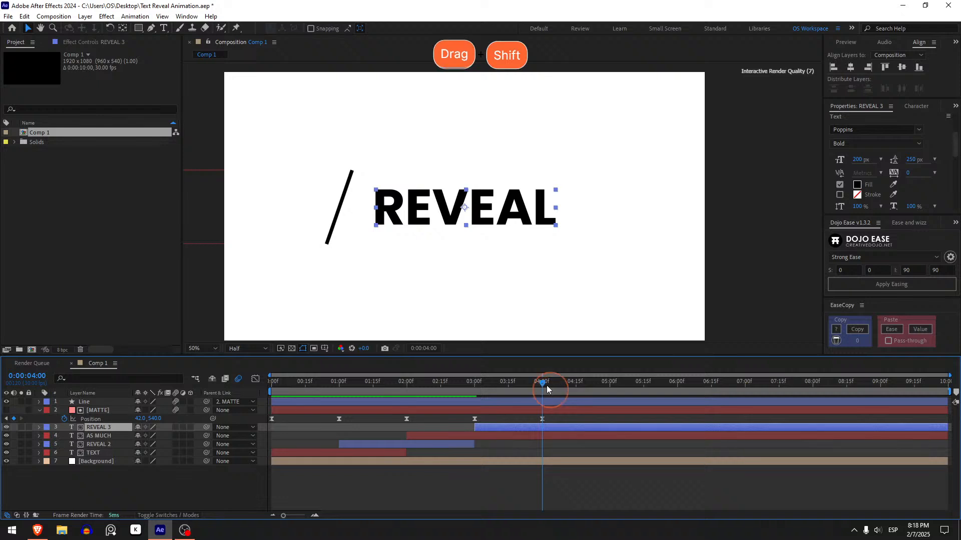
double_click(535, 427)
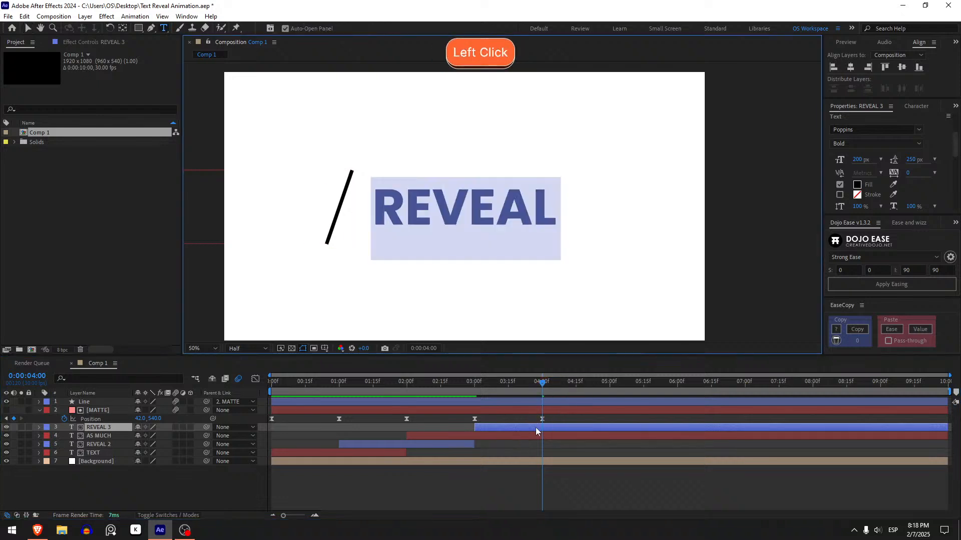
text(AS YOU)
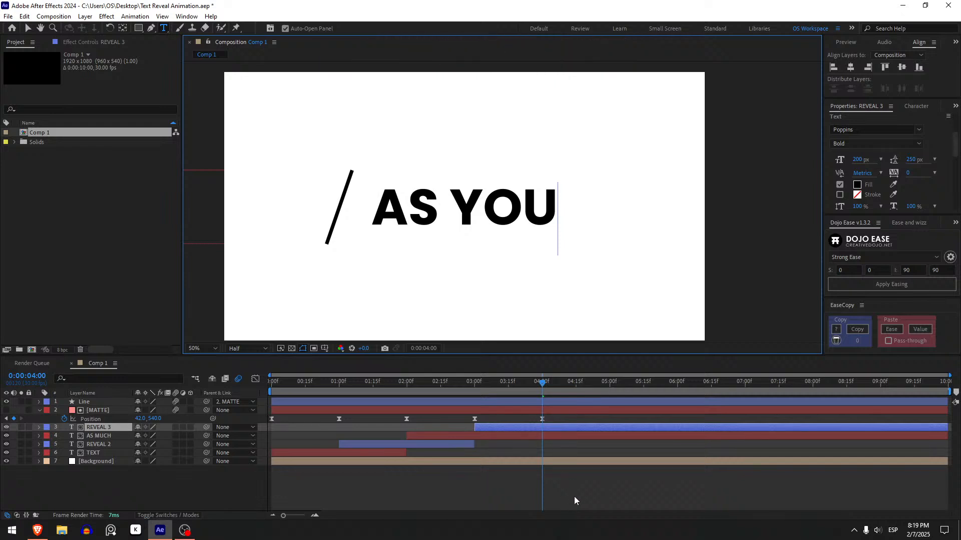
click(574, 496)
- At 5:00, move the MATTE layer horizontally right to about 1048, 540 for another Position keyframe
click(541, 419)
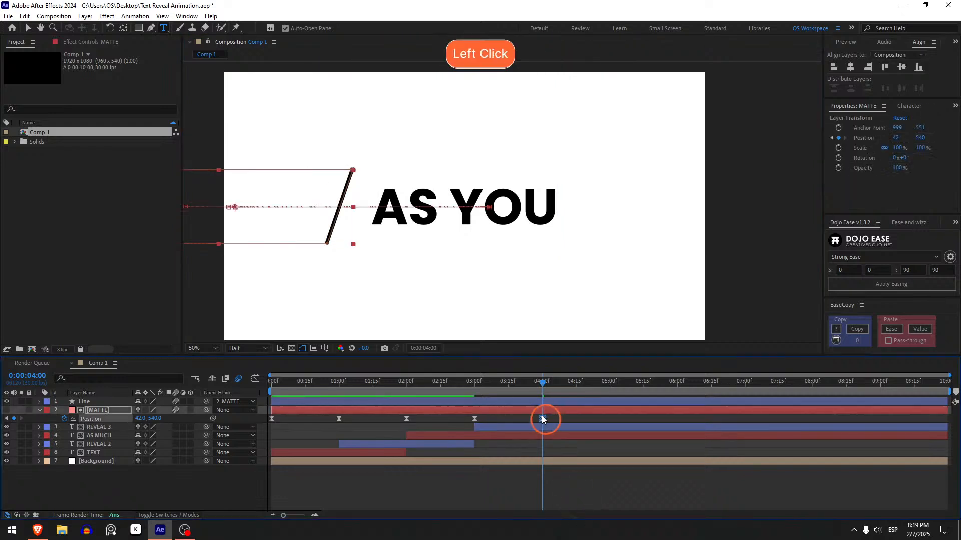
click(550, 476)
drag(583, 378, 607, 389)
click(605, 410)
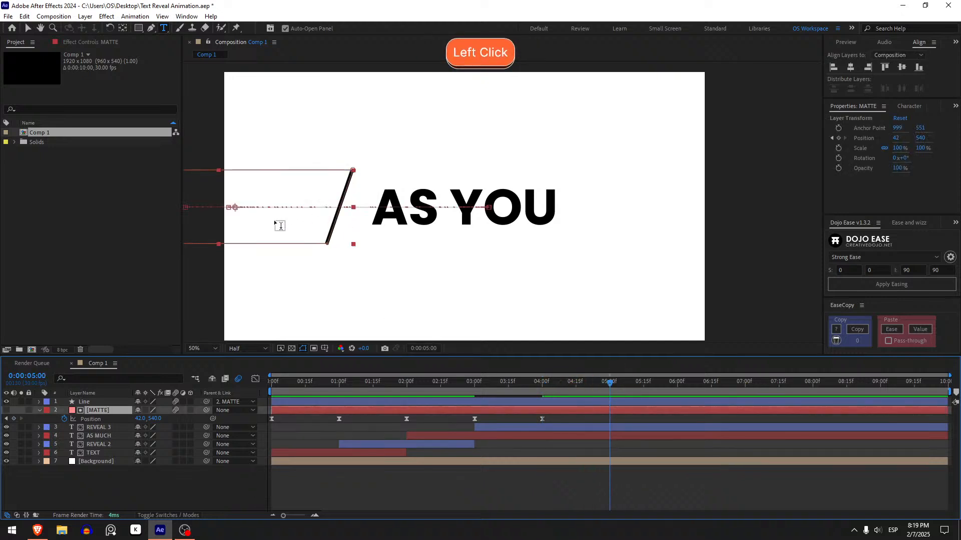
key(v)
drag(276, 224, 526, 232)
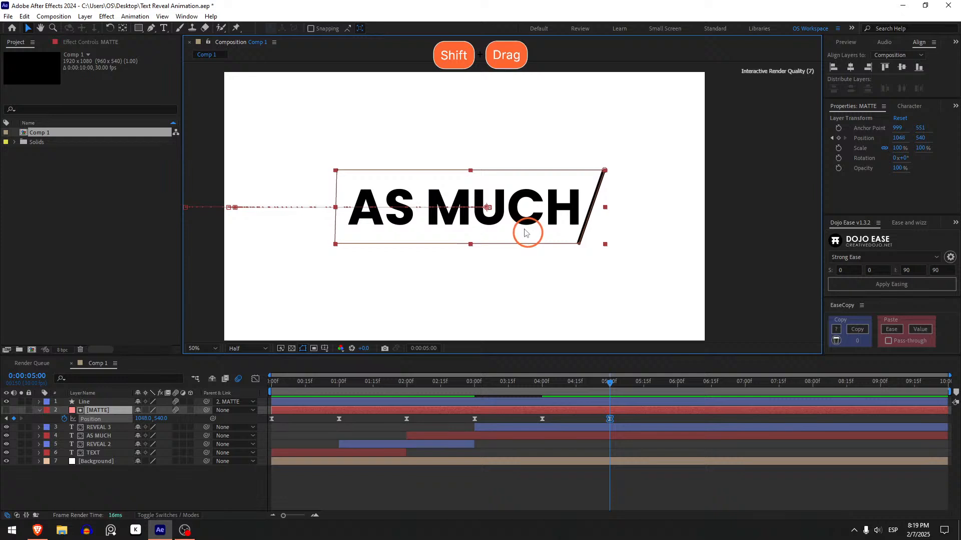
click(619, 456)
- Split the AS MUCH layer at 4:00 and stack its second segment directly above REVEAL 3
click(582, 436)
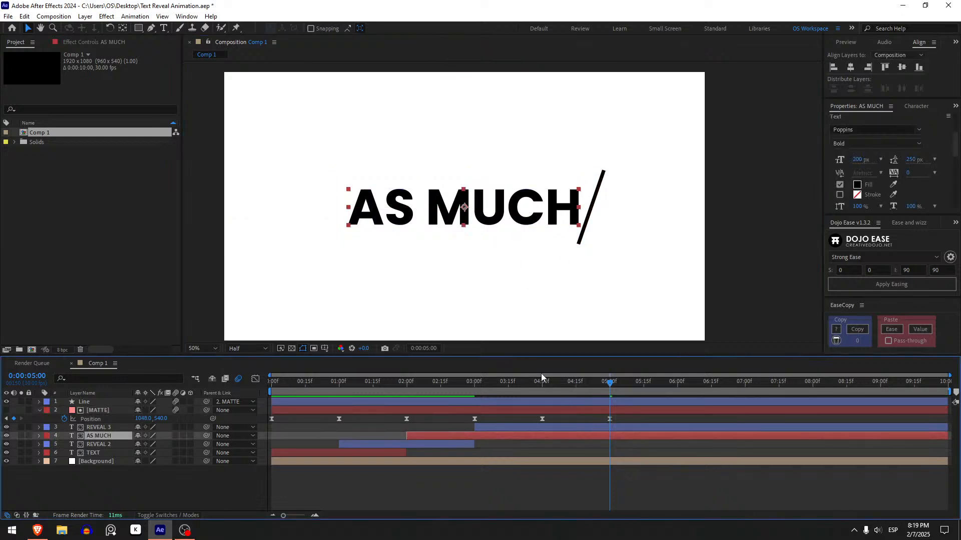
drag(543, 386, 480, 398)
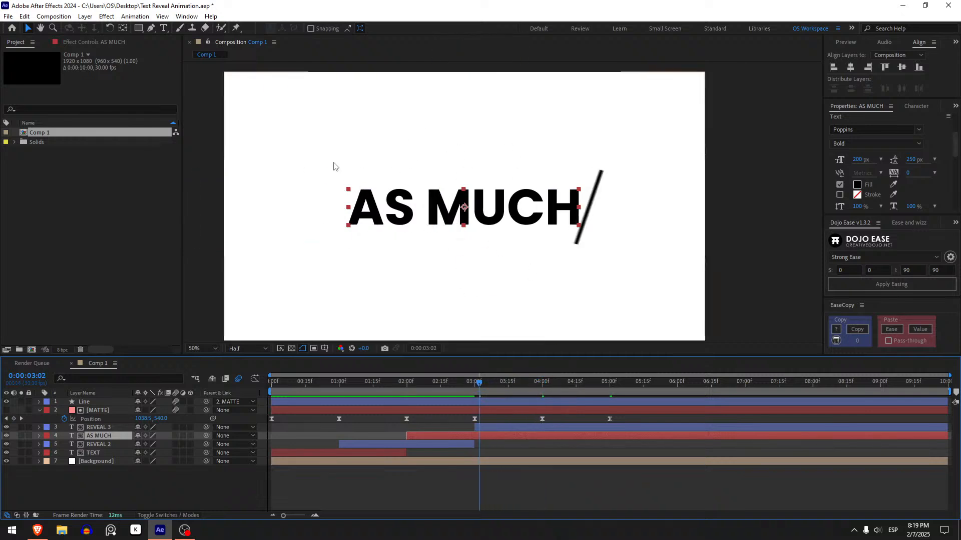
shift+click(543, 384)
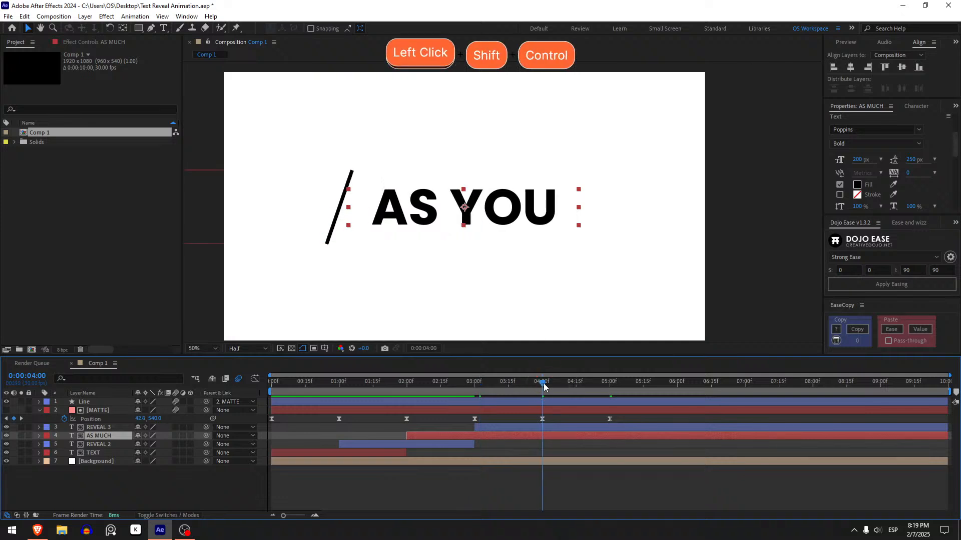
key(ctrl+shift+d)
click(104, 426)
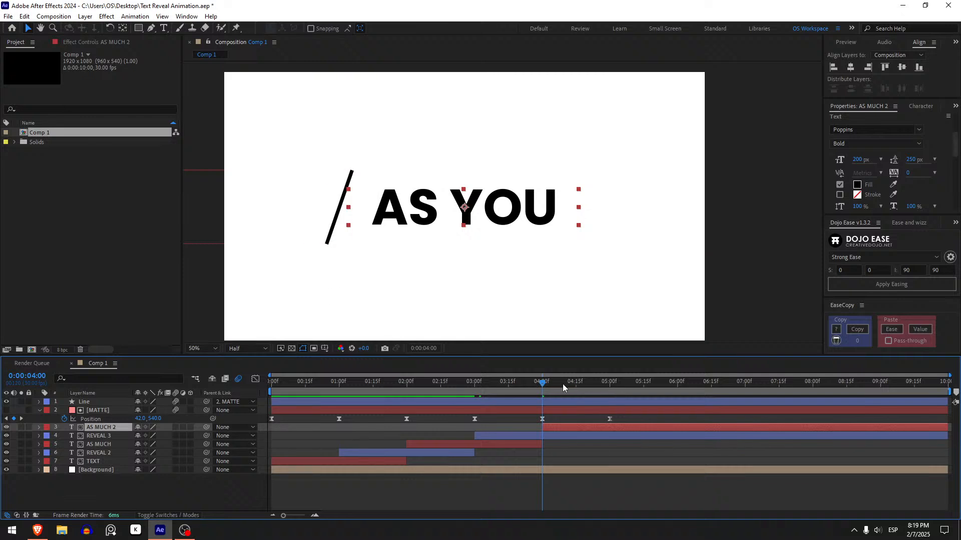
- Near 5:00, replace the AS MUCH 2 layer's text with WANT
drag(542, 383, 614, 384)
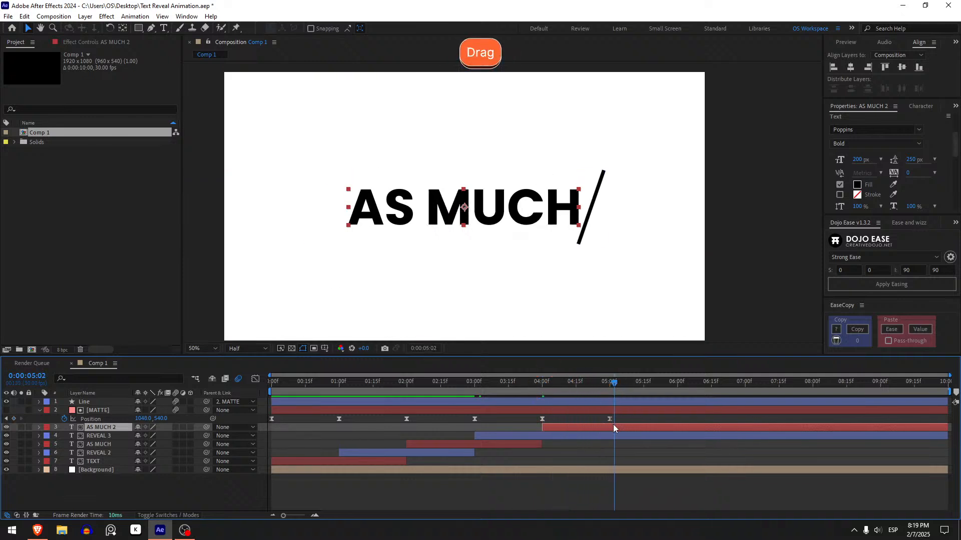
double_click(611, 425)
key(Caps_Lock)
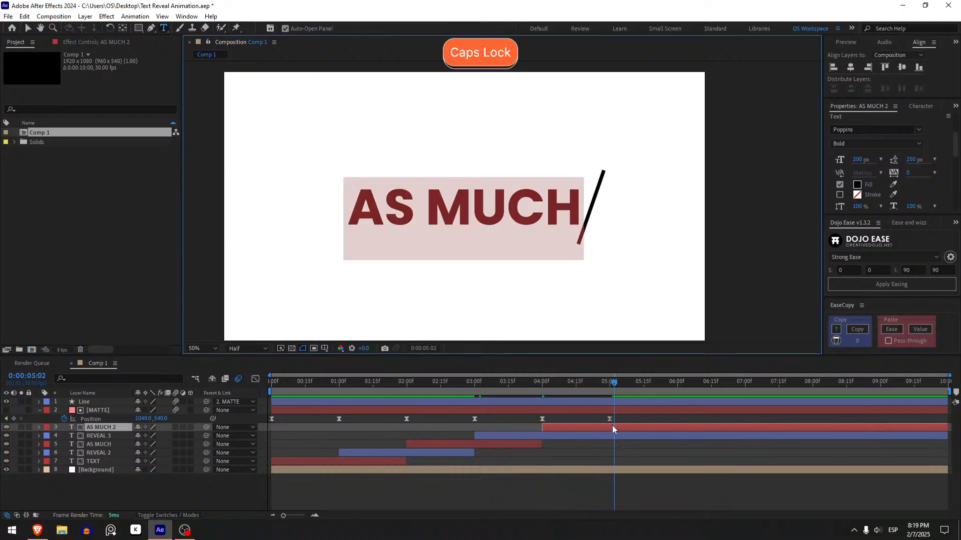
text(WANT)
click(644, 469)
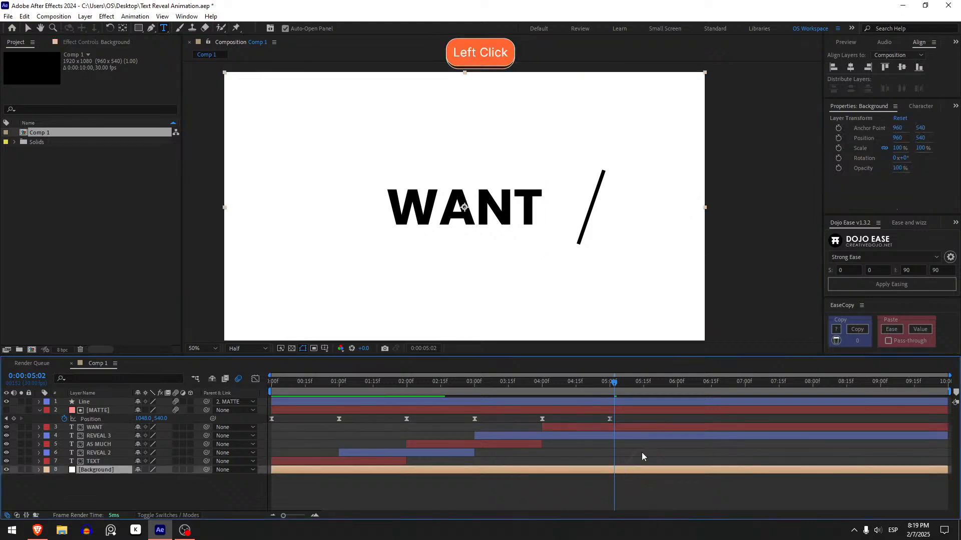
click(642, 452)
- Play back the whole word-switching animation from the start, then return to 0:00
drag(483, 382, 248, 384)
key(space)
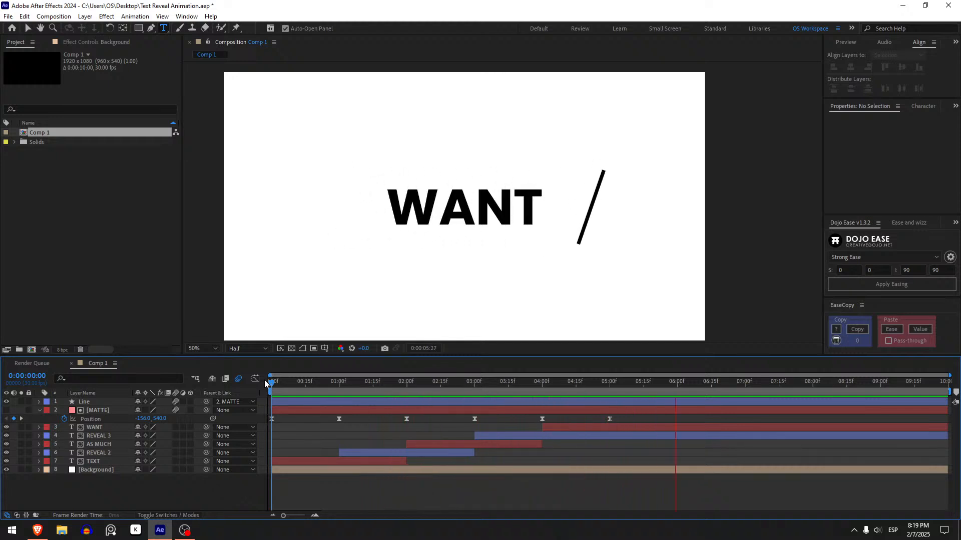
drag(265, 383, 264, 417)
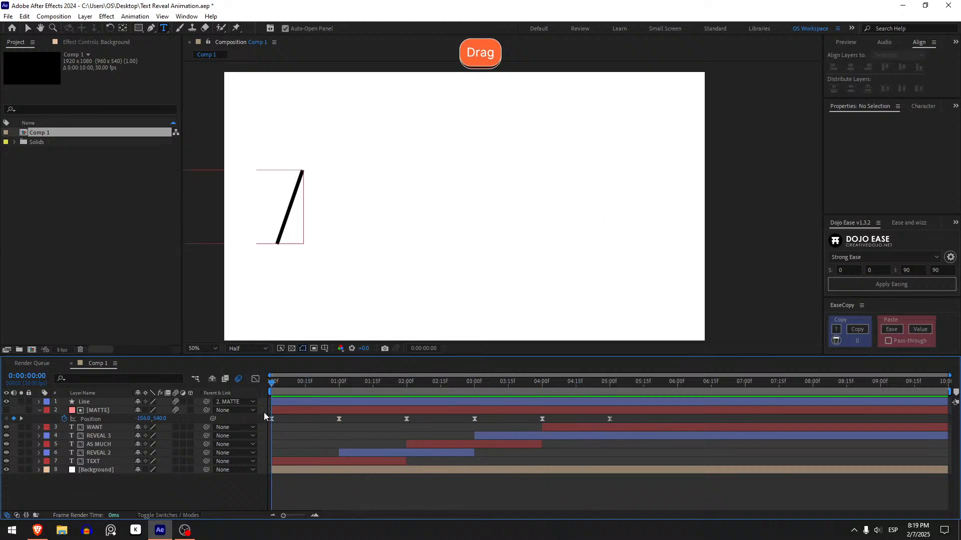
- Add Trim Paths to the Line shape layer and expand its properties
click(279, 401)
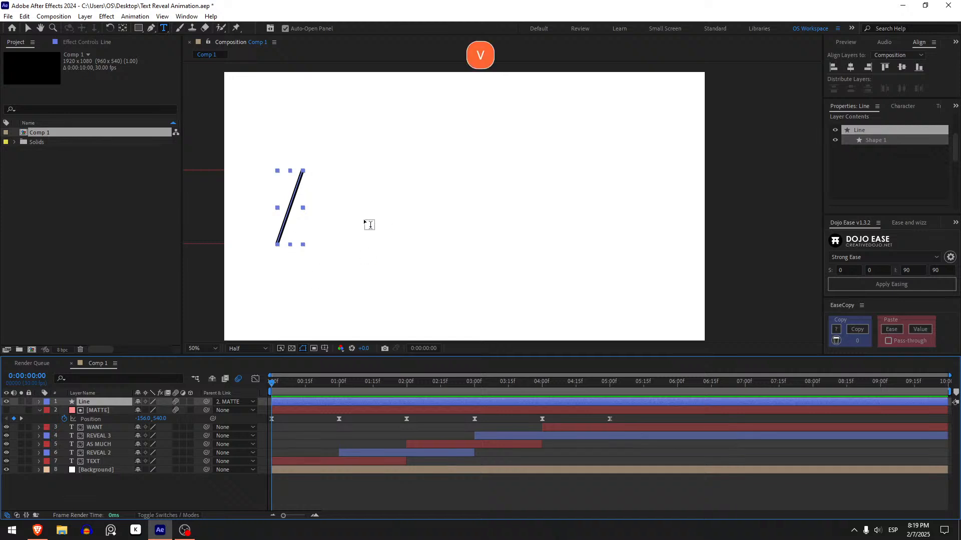
scroll(288, 232, up, 2)
drag(288, 231, 607, 223)
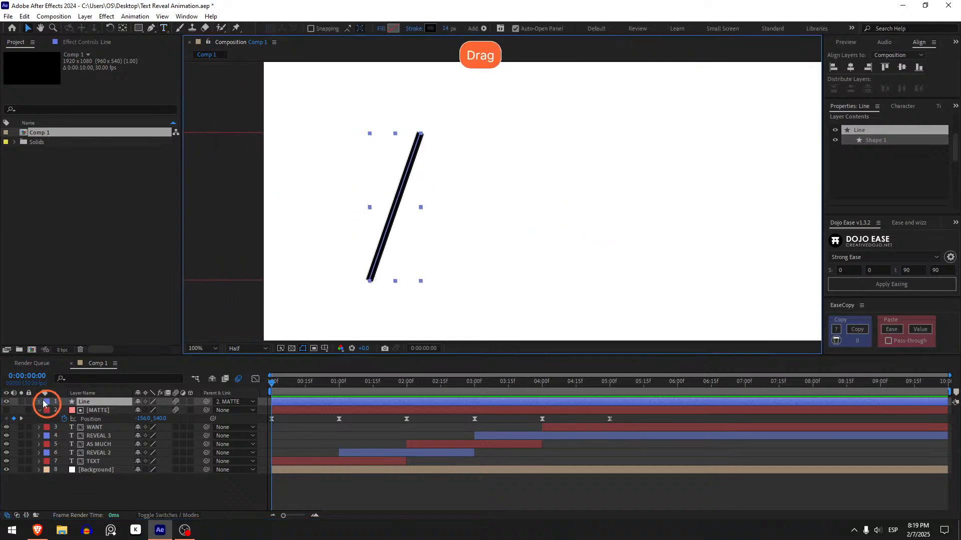
click(39, 403)
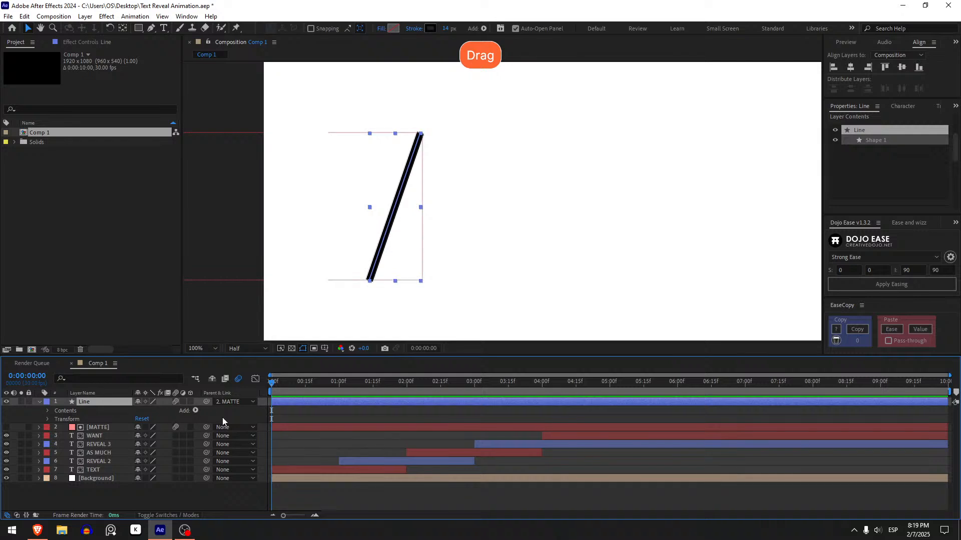
click(194, 414)
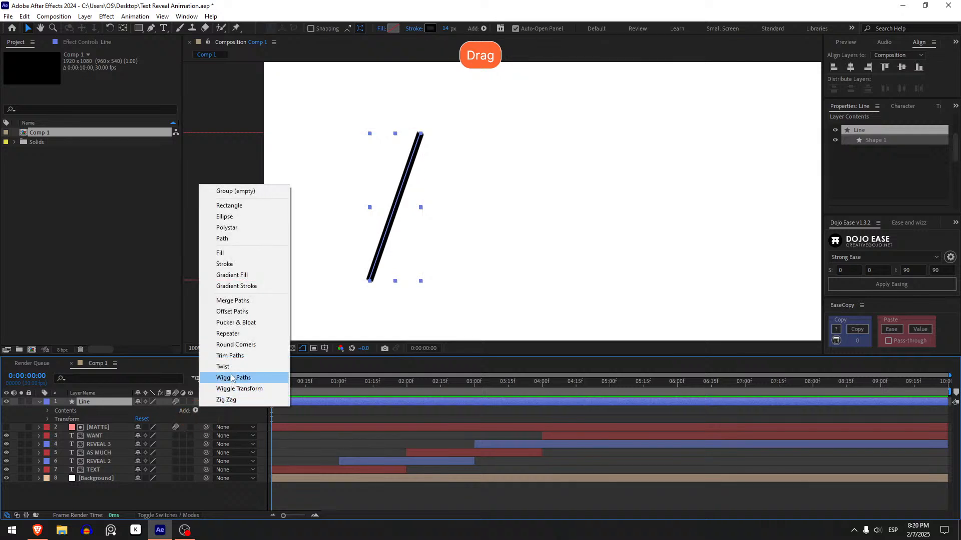
click(236, 356)
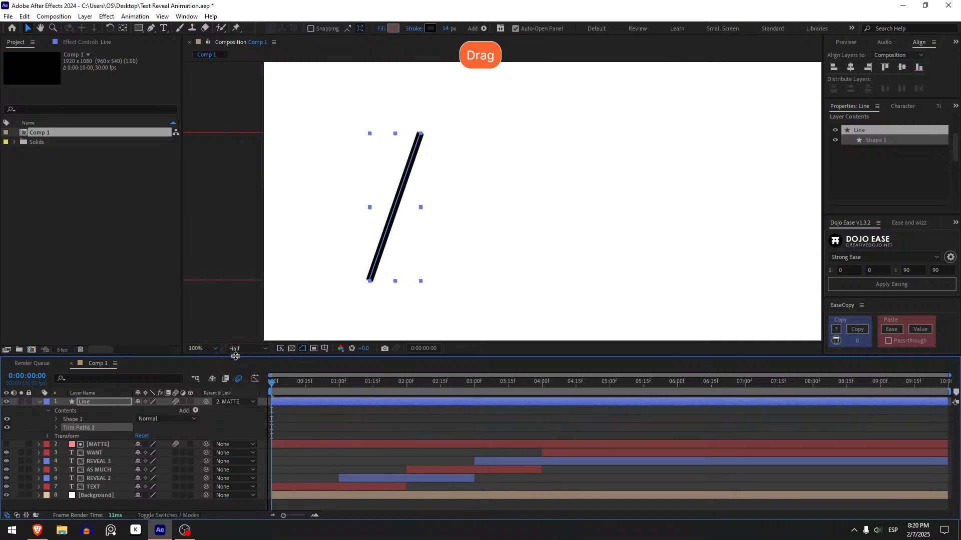
click(55, 428)
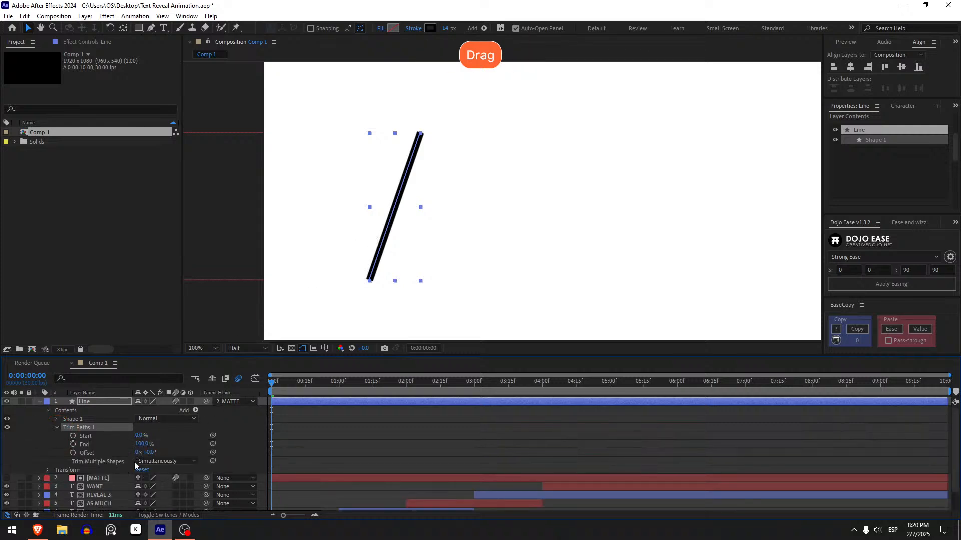
- Set the Line's Trim Paths Start and End both to 50% and keyframe them at 0:00
mouse_move(144, 448)
mouse_down()
mouse_move(99, 447)
mouse_move(140, 442)
mouse_move(114, 445)
mouse_move(127, 445)
mouse_up()
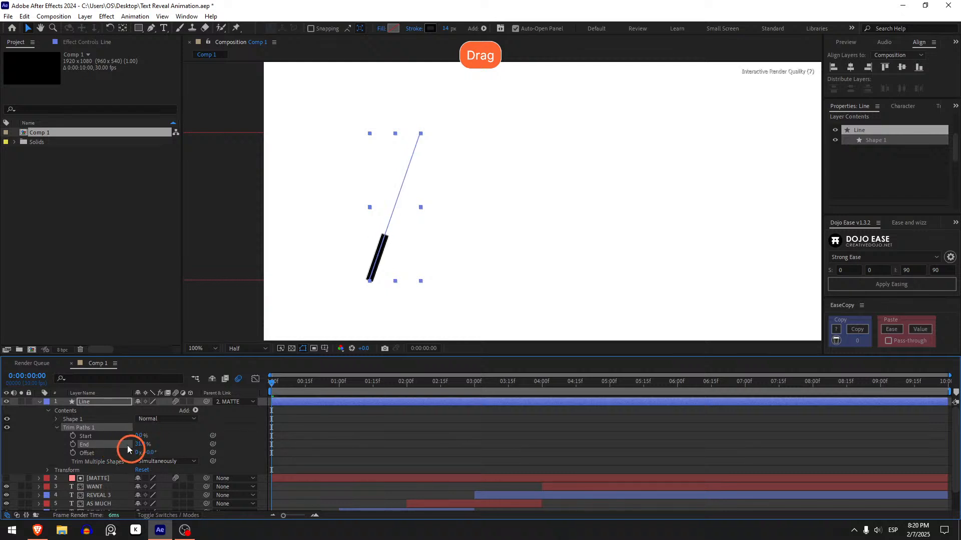
key(ctrl+z)
click(140, 435)
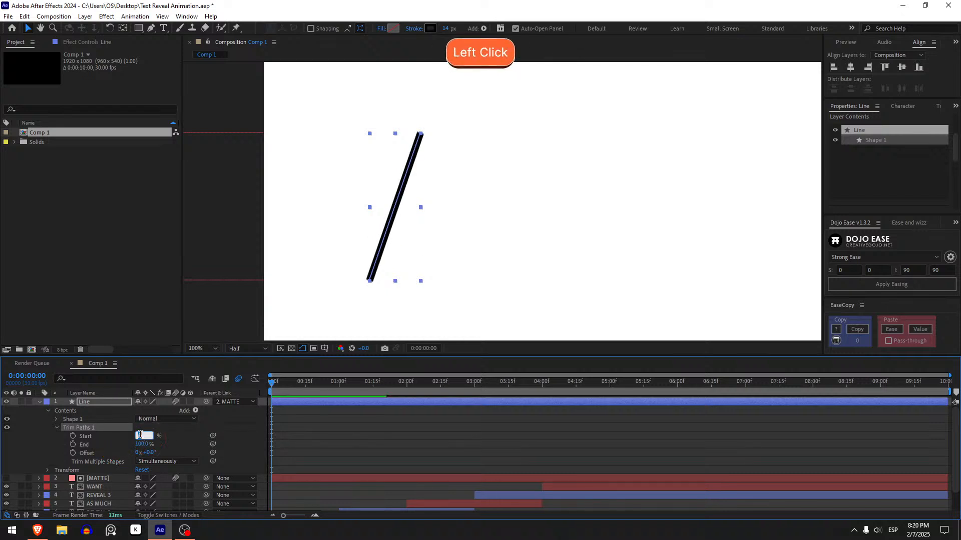
text(5)
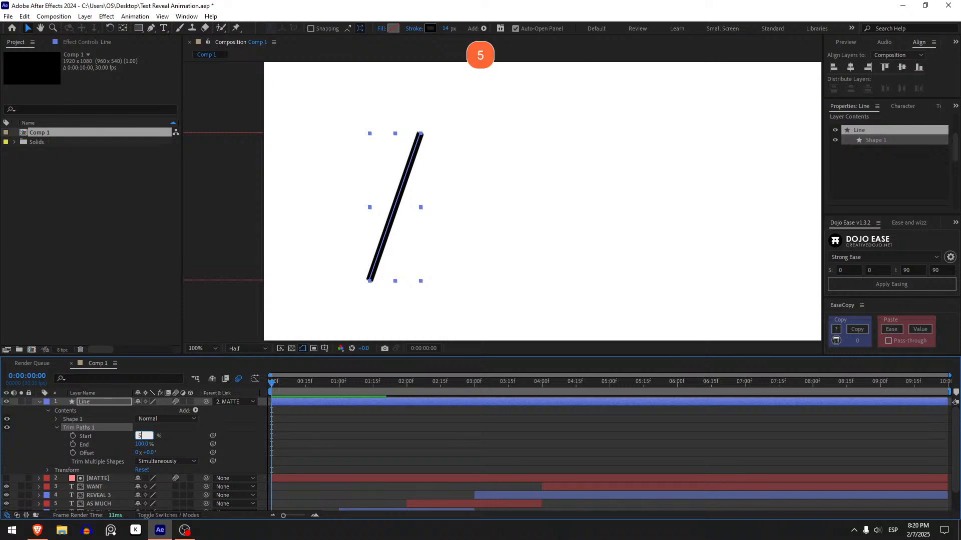
text(0)
key(Tab)
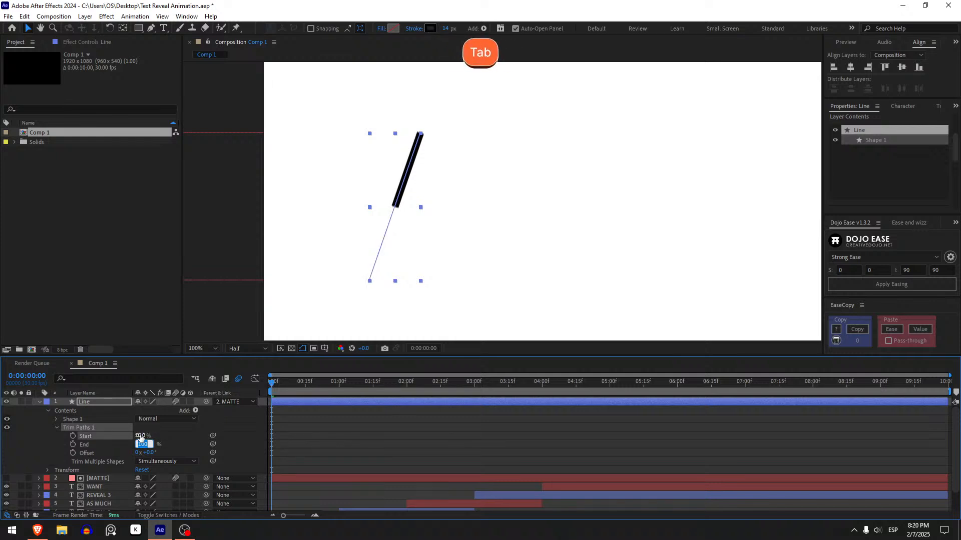
text(50)
key(Return)
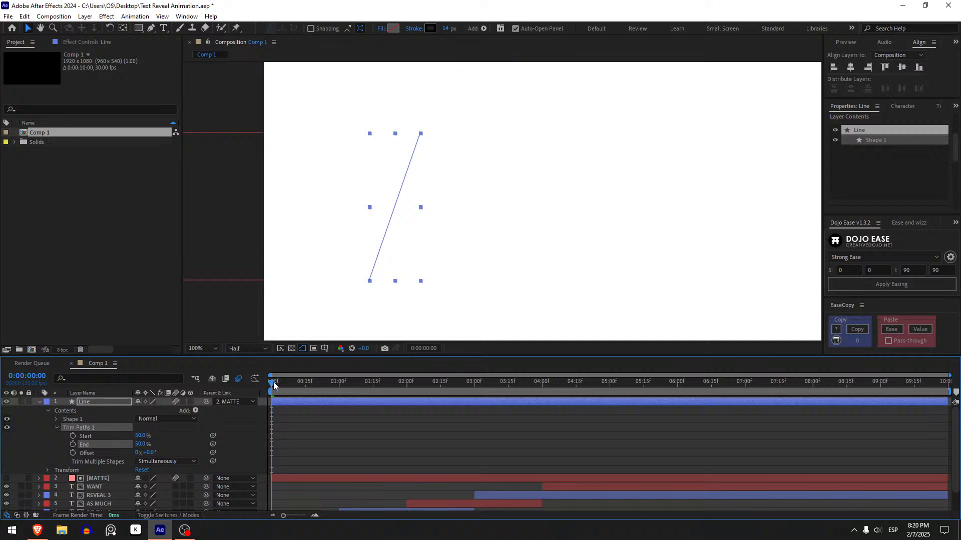
click(73, 436)
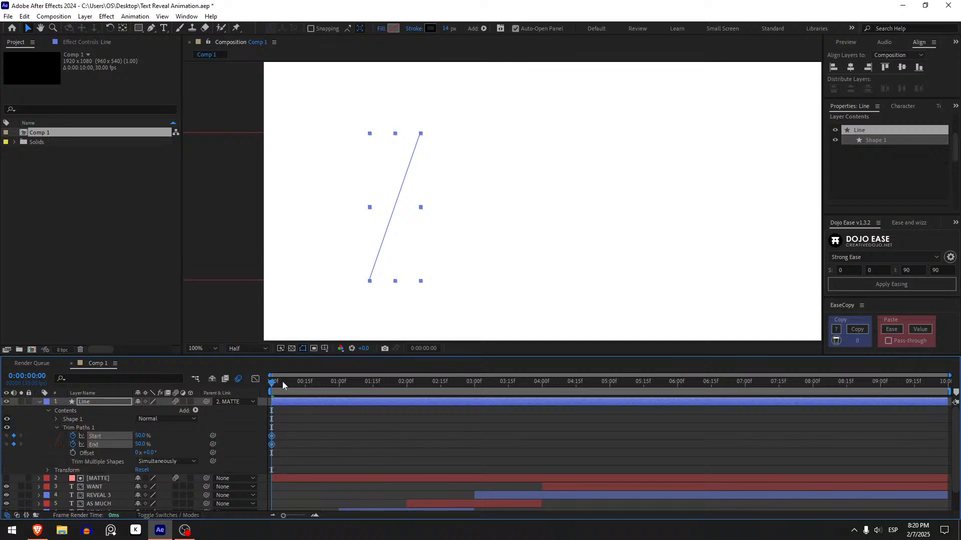
- At frame 11, set the Line's Trim Paths Start to 0% and End to 100%
drag(283, 384, 296, 387)
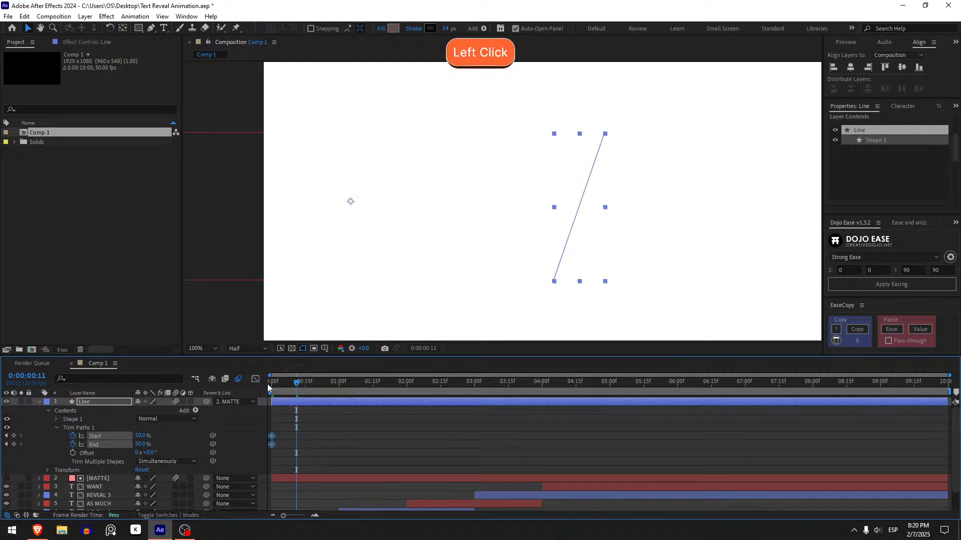
click(321, 465)
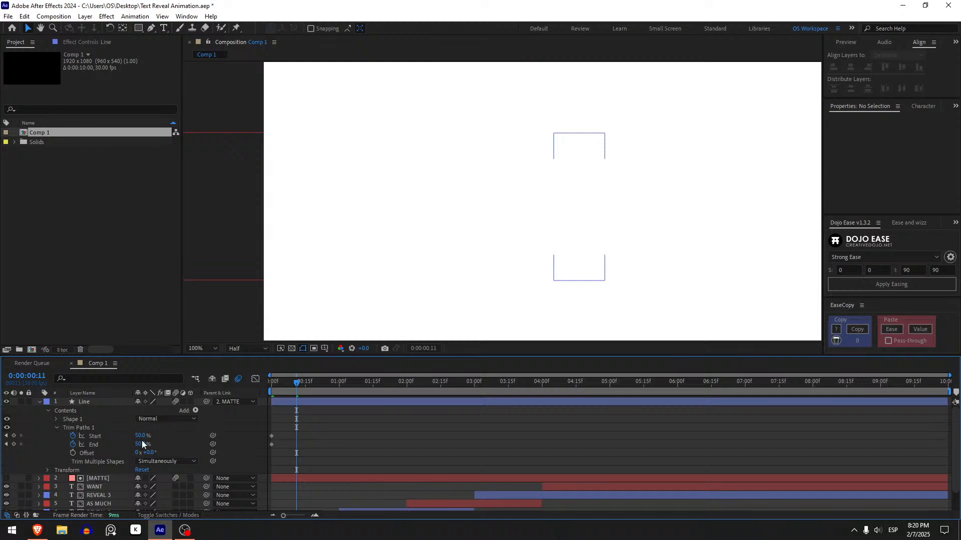
drag(142, 444, 77, 450)
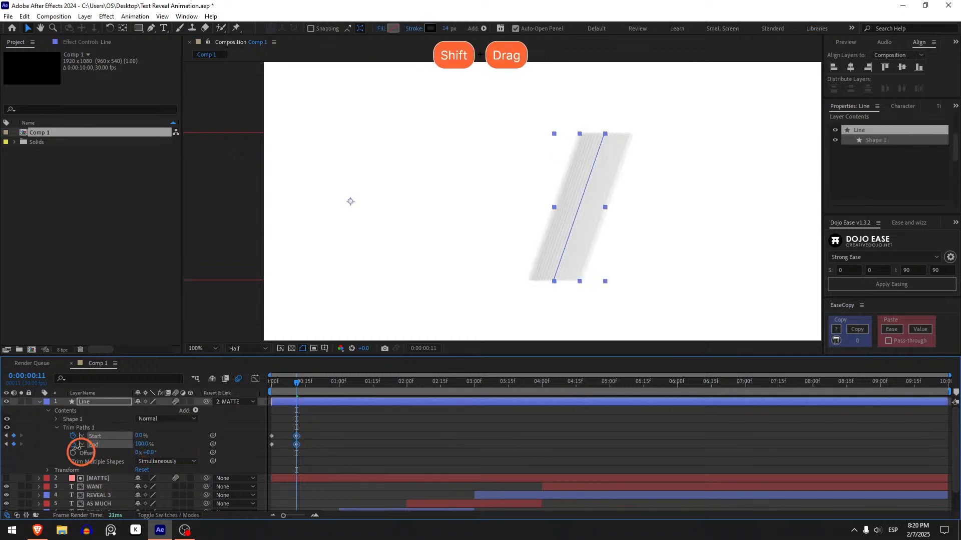
- Apply Easy Ease to all Trim Paths Start and End keyframes of the Line layer
drag(305, 427, 260, 466)
key(F9)
click(290, 458)
- Play back the animation from the start with the full composition in view to check the line's drawing-on
shift+click(275, 381)
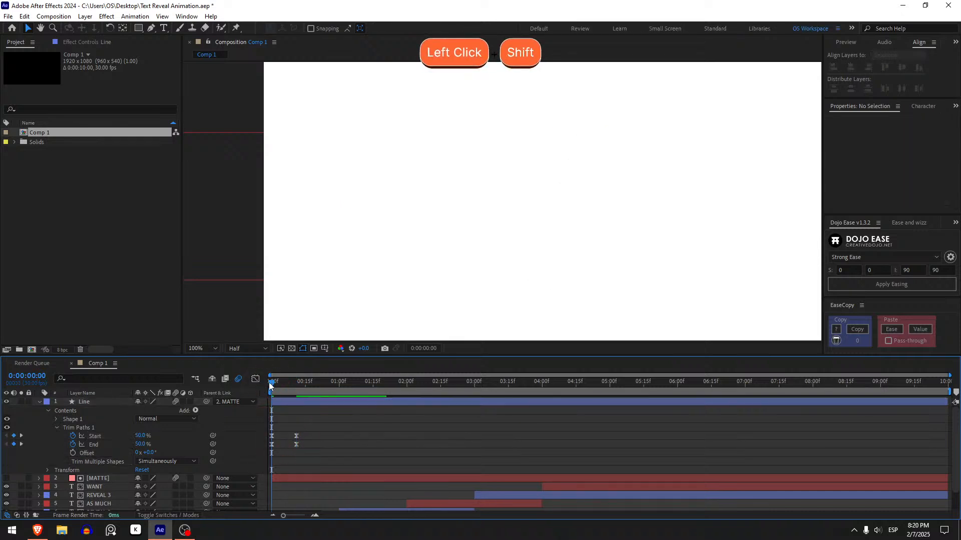
key(space)
click(270, 384)
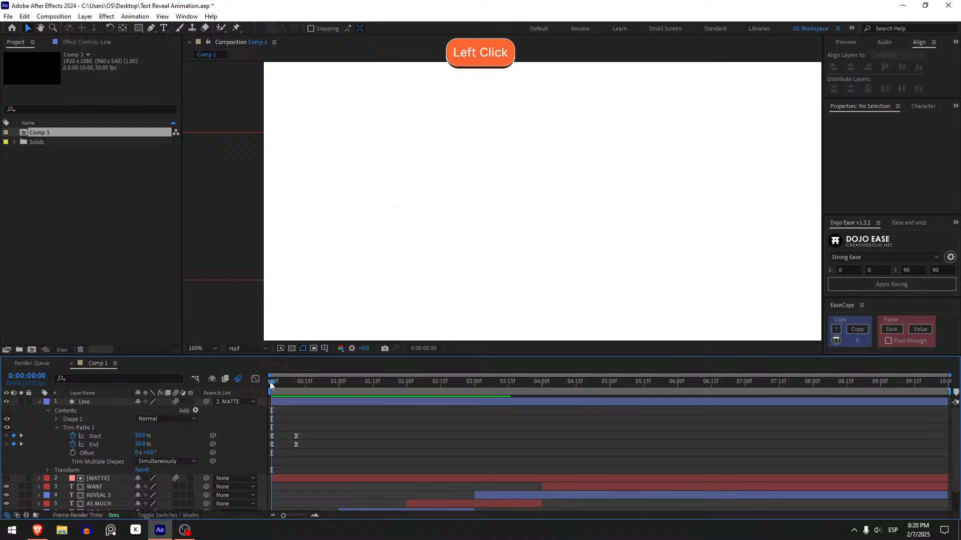
click(200, 348)
click(233, 188)
key(space)
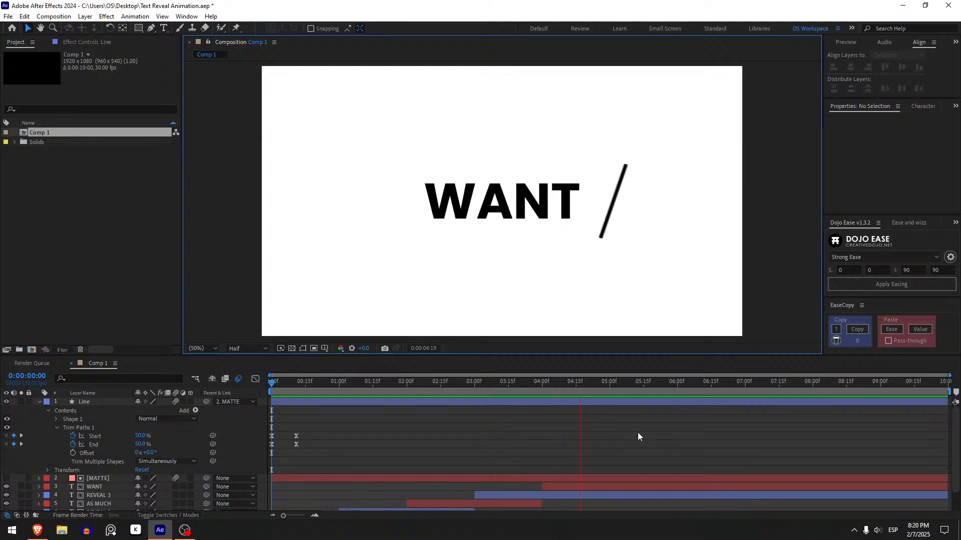
- Copy the Line's Trim Paths Start and End keyframes and paste them at 0:00:05:00, aligned with the MATTE layer's last Position keyframe
shift+click(596, 395)
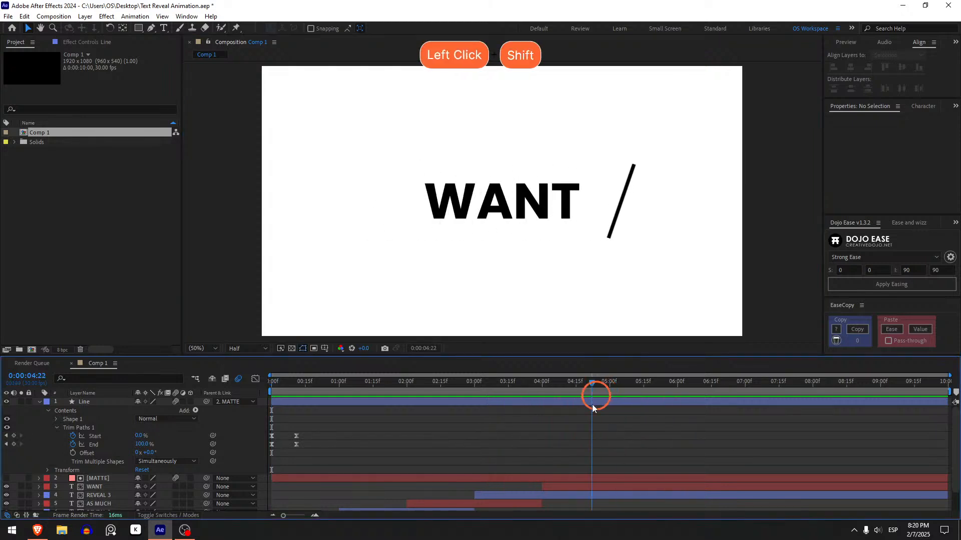
scroll(603, 446, down, 2)
key(u)
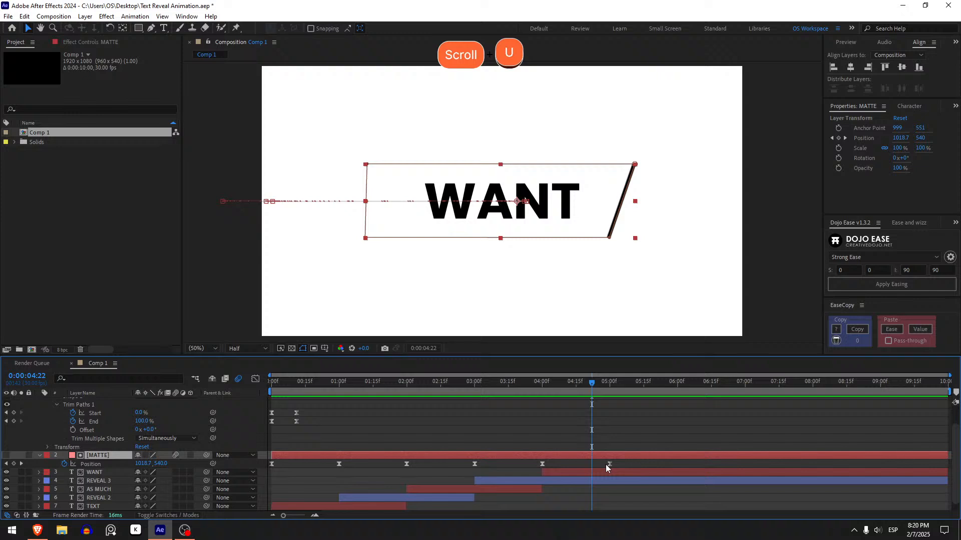
shift+click(598, 382)
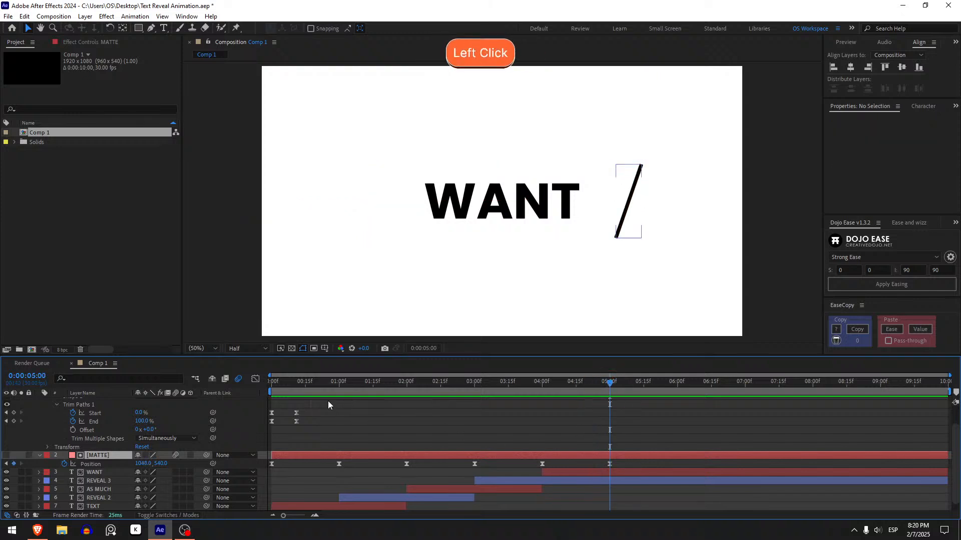
drag(328, 400, 232, 440)
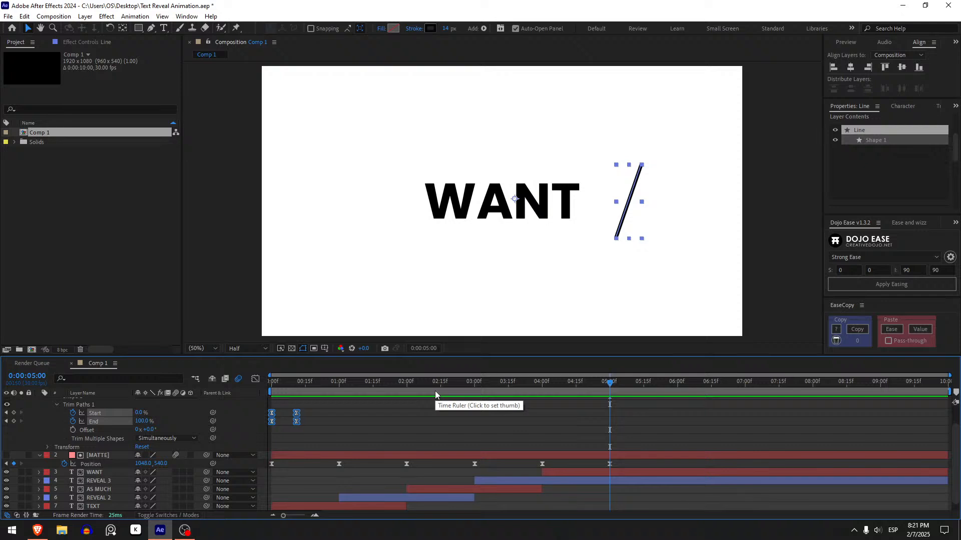
drag(276, 388, 623, 393)
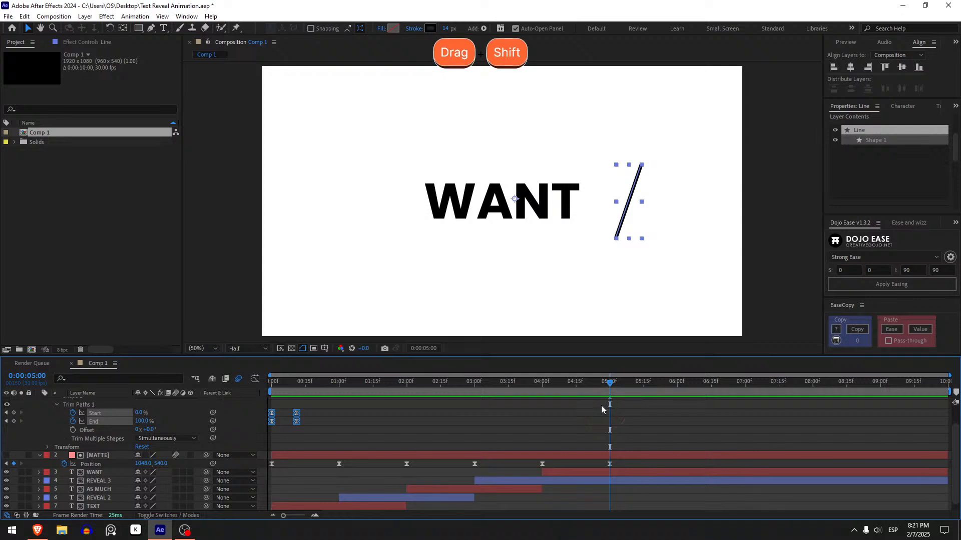
key(ctrl+c)
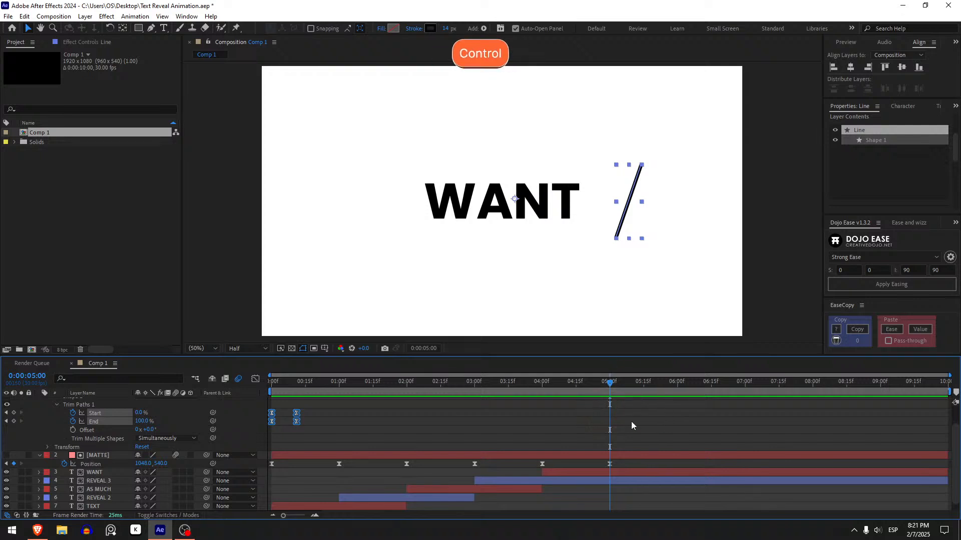
scroll(631, 421, up, 2)
key(ctrl+v)
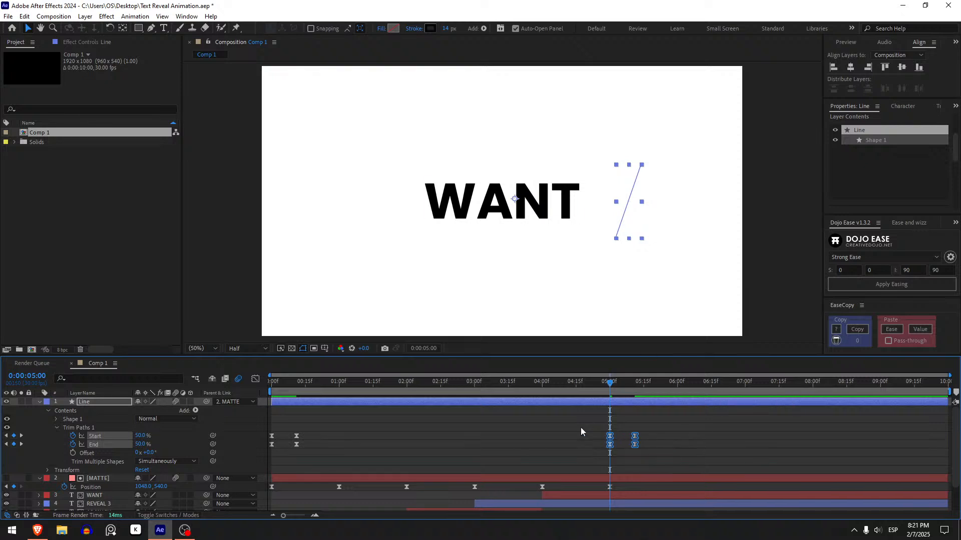
- Time-reverse the Trim Paths keyframes pasted at 0:00:05:00 on the Line layer
right_click(610, 440)
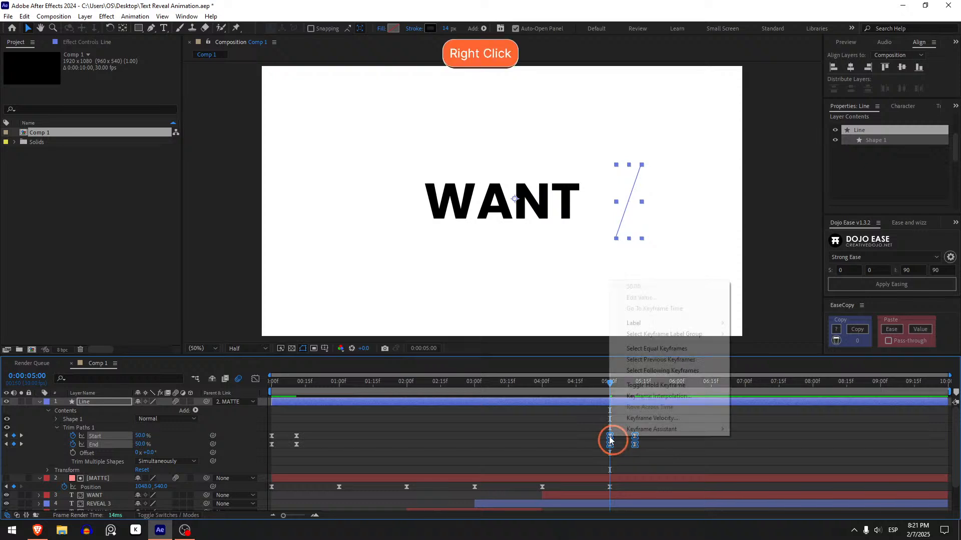
mouse_move(628, 430)
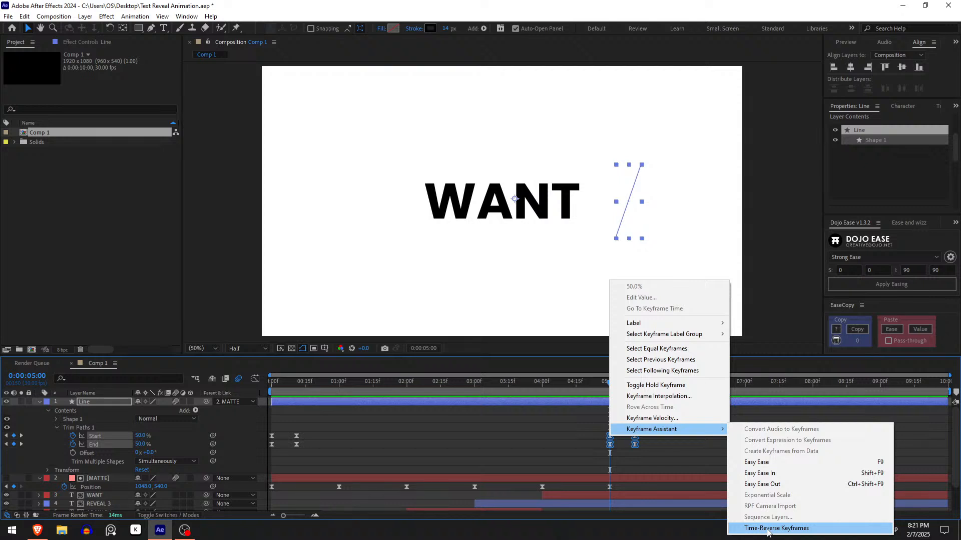
click(767, 529)
click(671, 469)
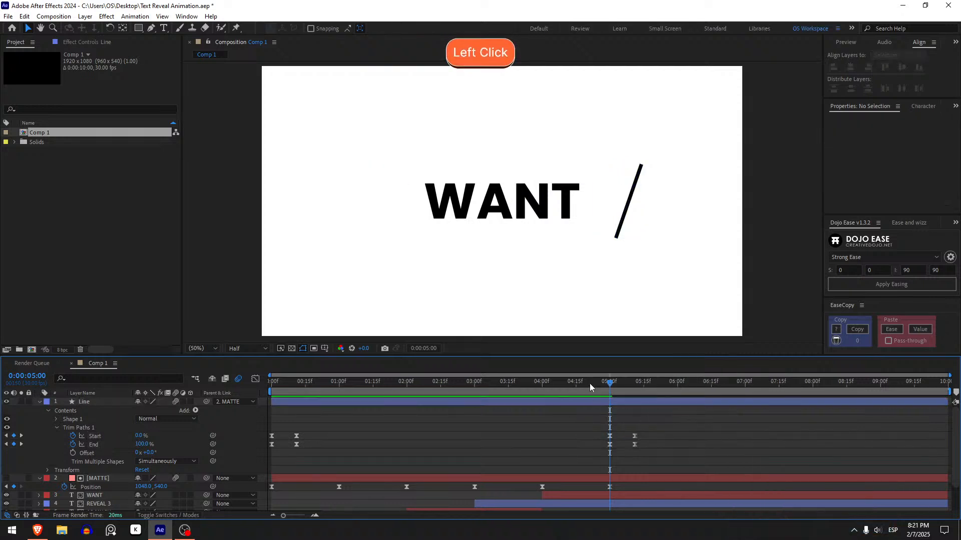
- Shift the reversed Trim Paths keyframes earlier so the last pair sits at 0:00:05:00, and play back the line's exit from 0:00:04:13
mouse_move(589, 384)
mouse_down()
mouse_move(564, 385)
mouse_move(576, 389)
mouse_up()
drag(575, 445, 607, 460)
drag(598, 387, 571, 390)
click(565, 412)
key(space)
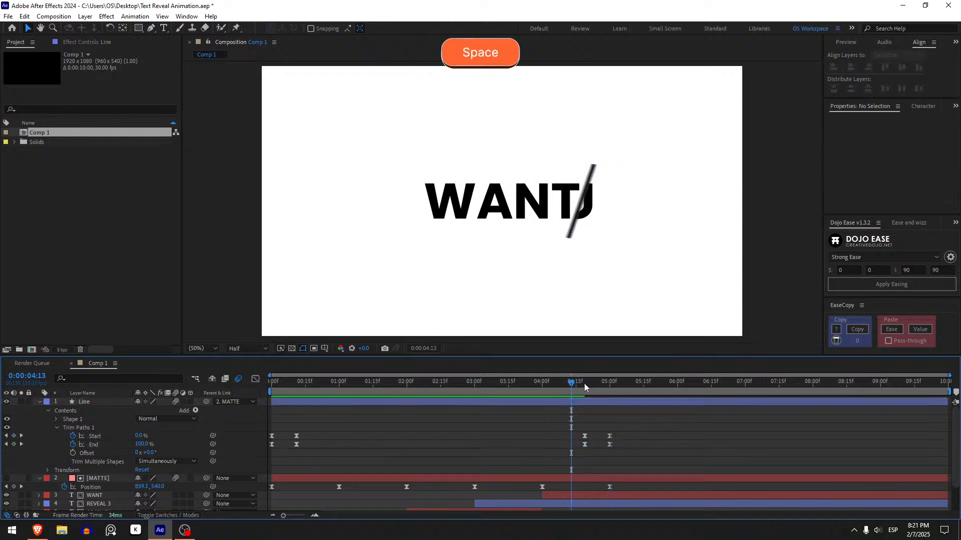
key(space)
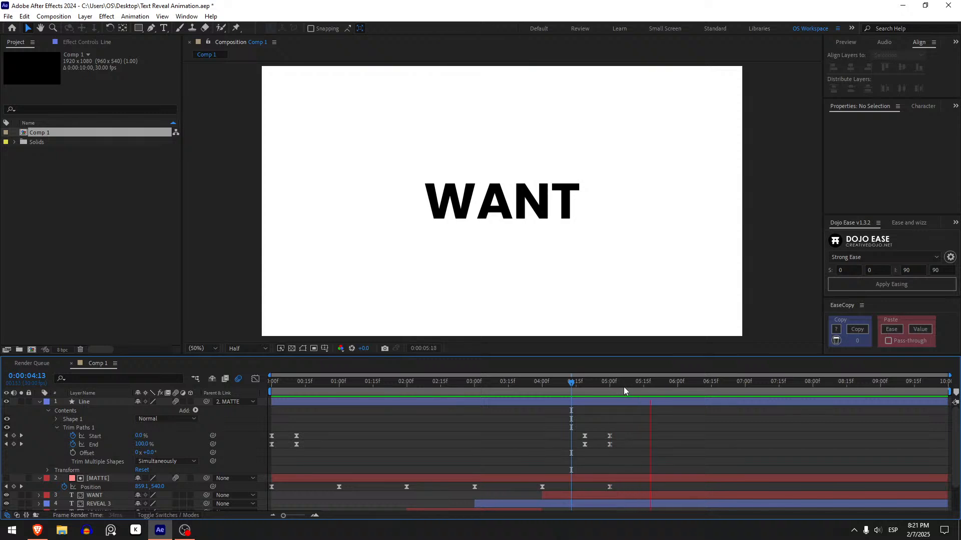
- End the work area at about 0:00:05:10 and play back the animation from the start
drag(623, 386, 631, 386)
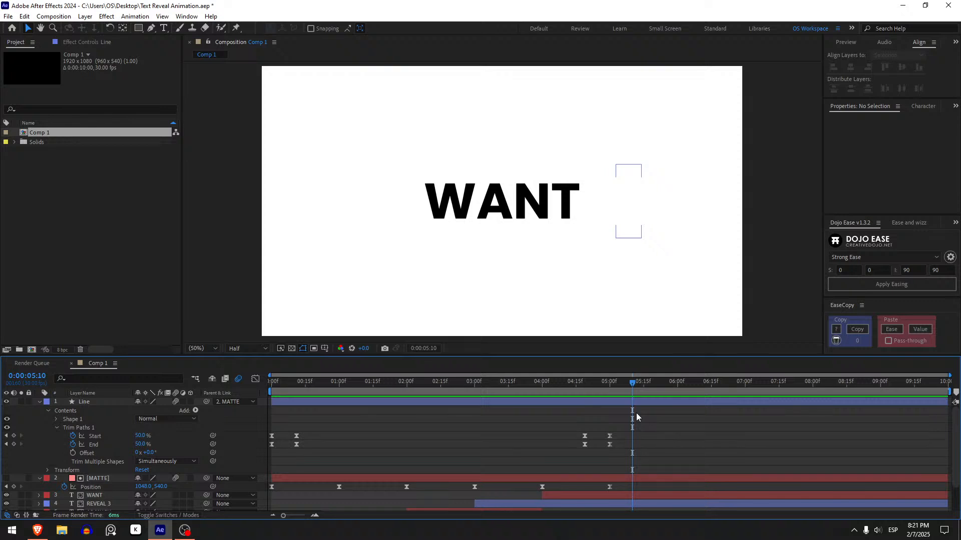
key(n)
drag(625, 388, 265, 413)
key(space)
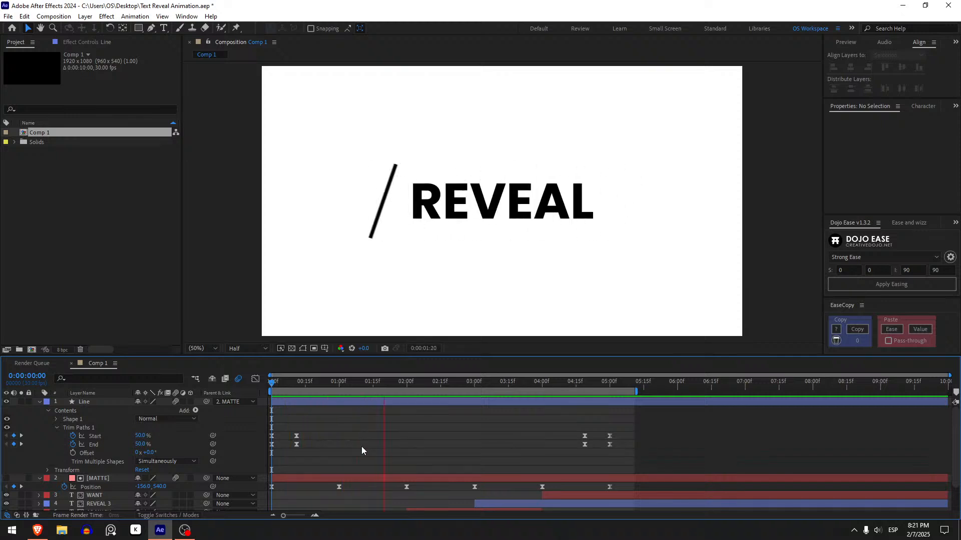
click(361, 446)
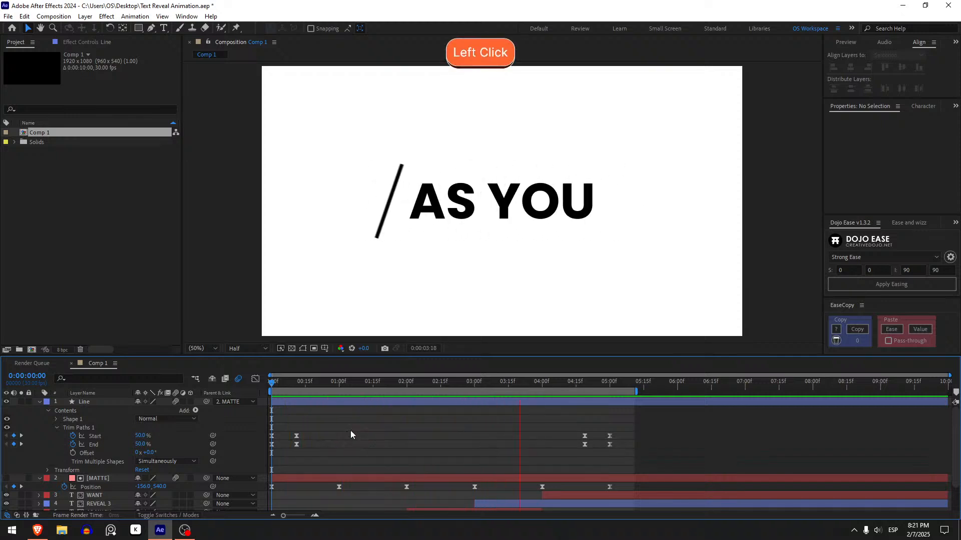
- Collapse the expanded properties of the Line and MATTE layers in the timeline
key(u)
key(u)
drag(280, 384, 238, 415)
- Apply the CC Vignette effect to the Background layer with Amount 1000 and Angle of View 19
click(359, 461)
drag(300, 386, 409, 385)
key(F3)
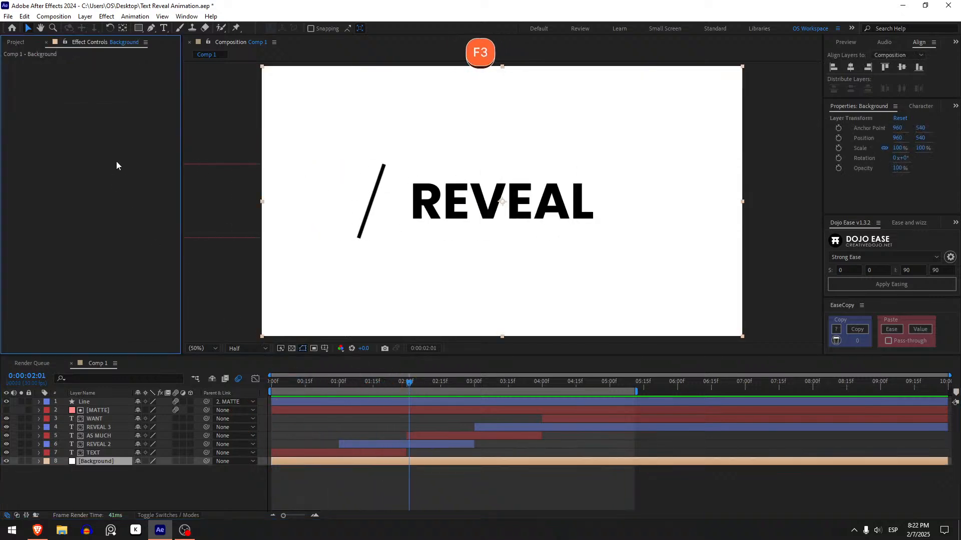
key(ctrl+space)
text(cc vig)
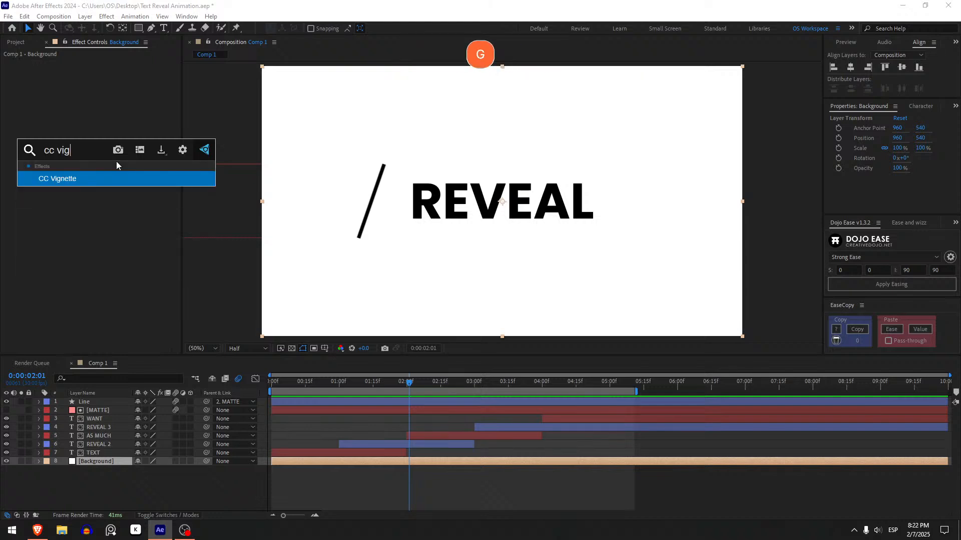
key(Return)
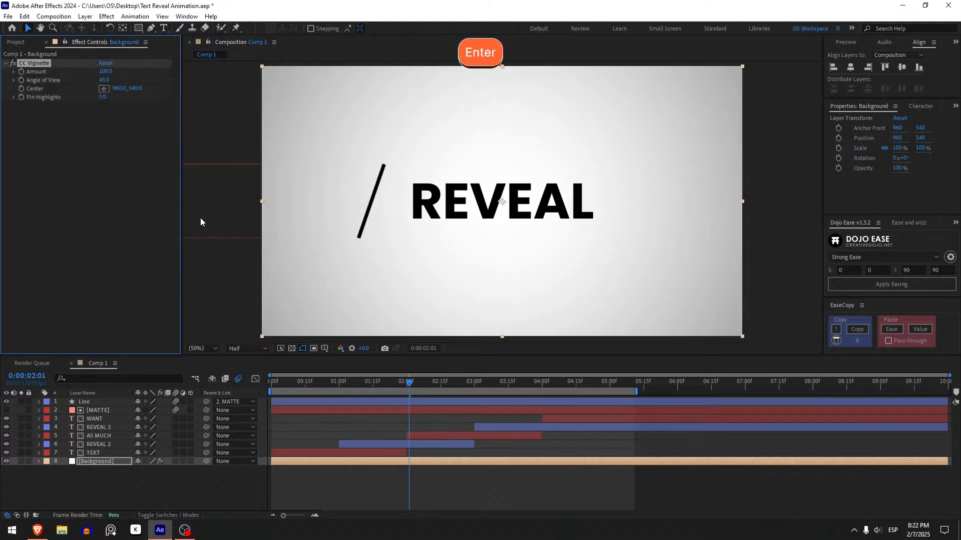
mouse_move(106, 72)
mouse_down()
mouse_move(157, 82)
mouse_move(86, 86)
mouse_move(201, 80)
mouse_move(92, 81)
mouse_up()
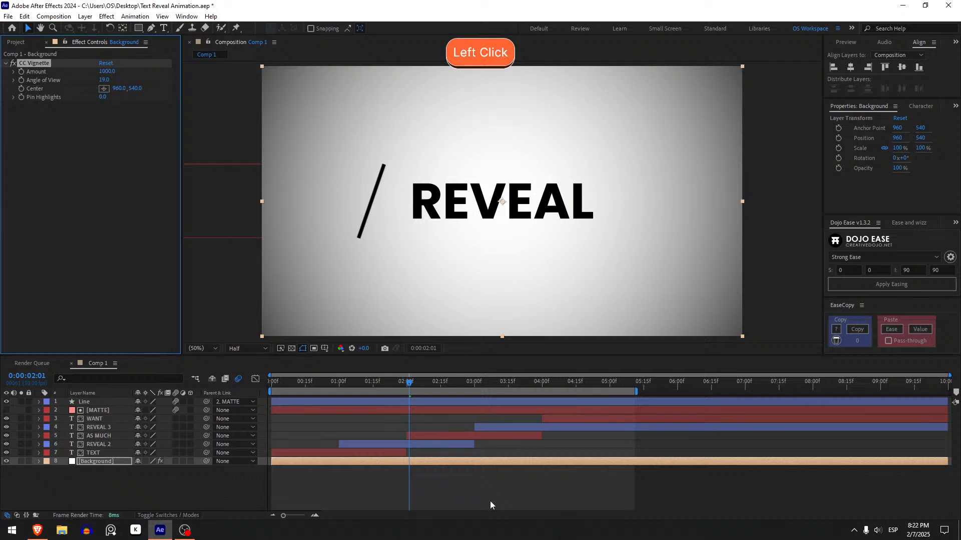
click(496, 501)
- Apply the Drop Shadow effect to the TEXT layer with the frame at 0:00:00:18 in view
drag(371, 385, 312, 388)
click(332, 451)
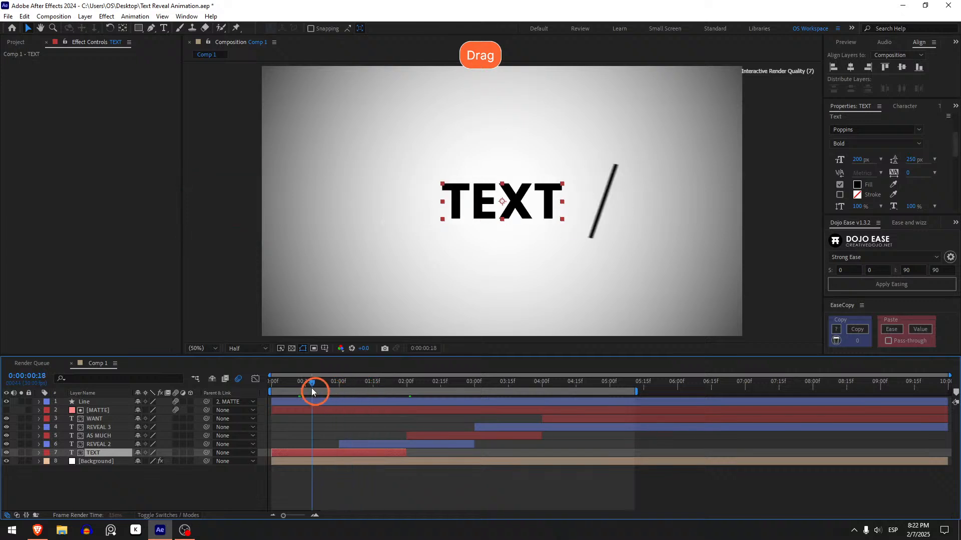
key(ctrl+space)
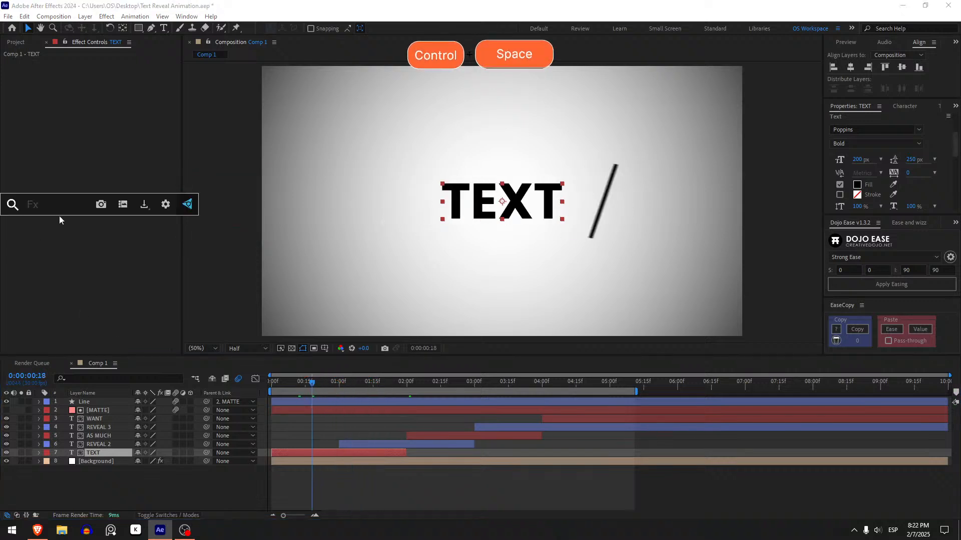
text(drop)
key(Return)
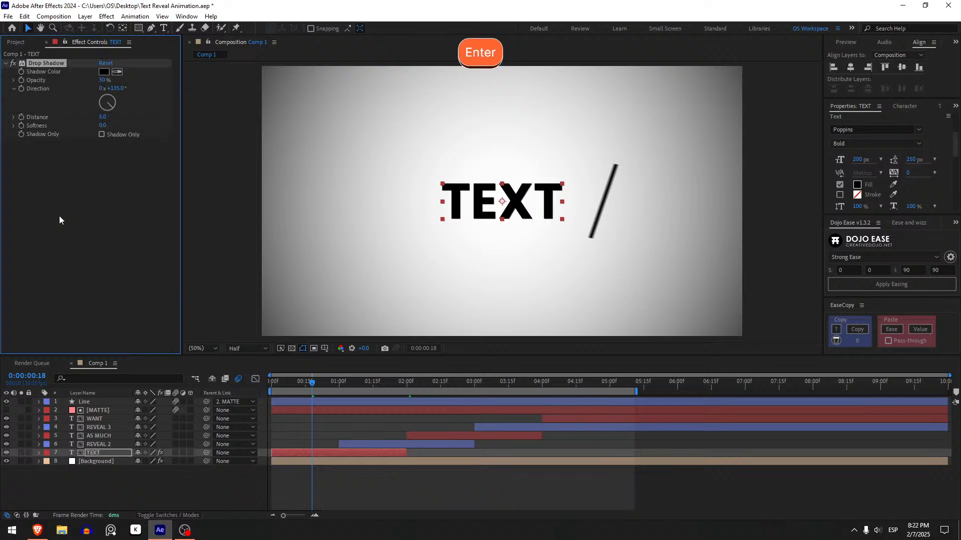
- Set the TEXT layer's Drop Shadow Softness to 50 and Distance to 25
click(102, 126)
text(50)
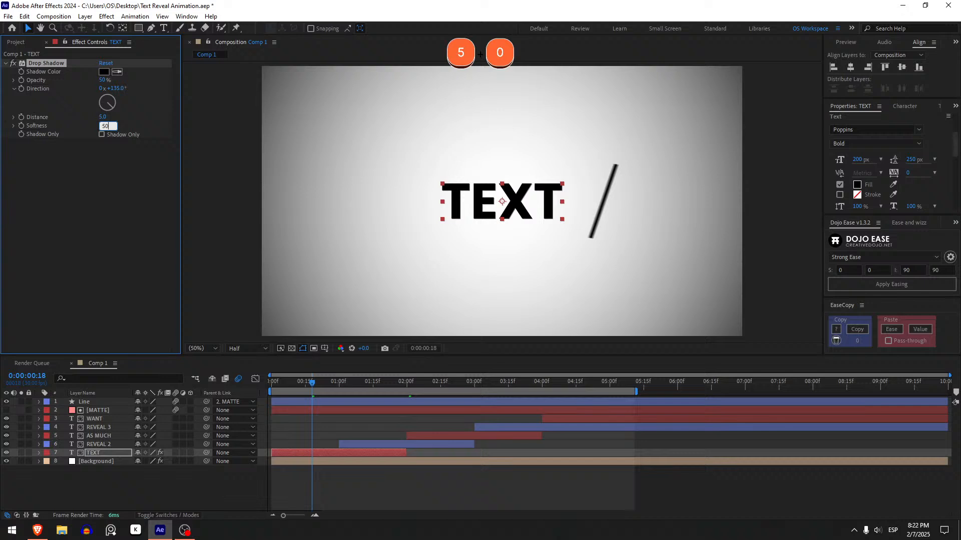
key(Return)
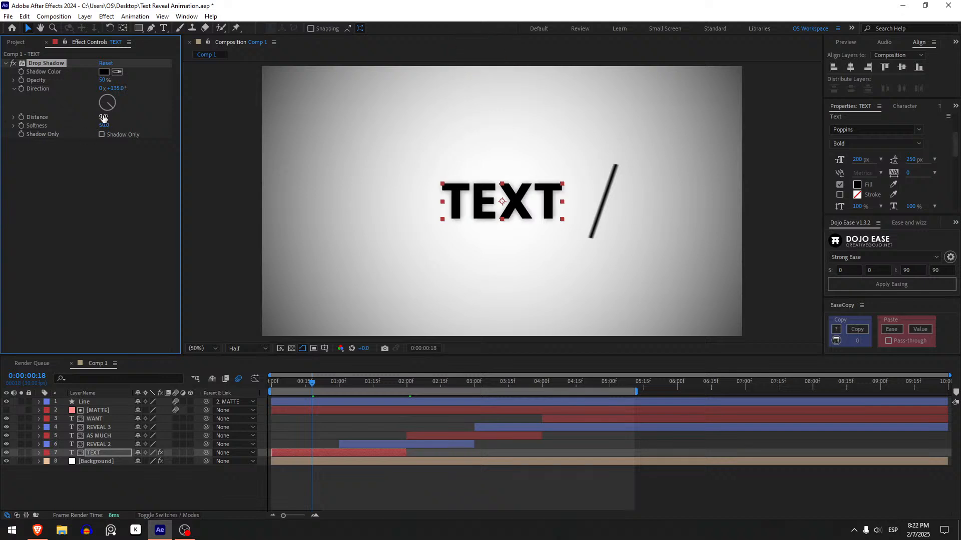
drag(103, 116, 110, 113)
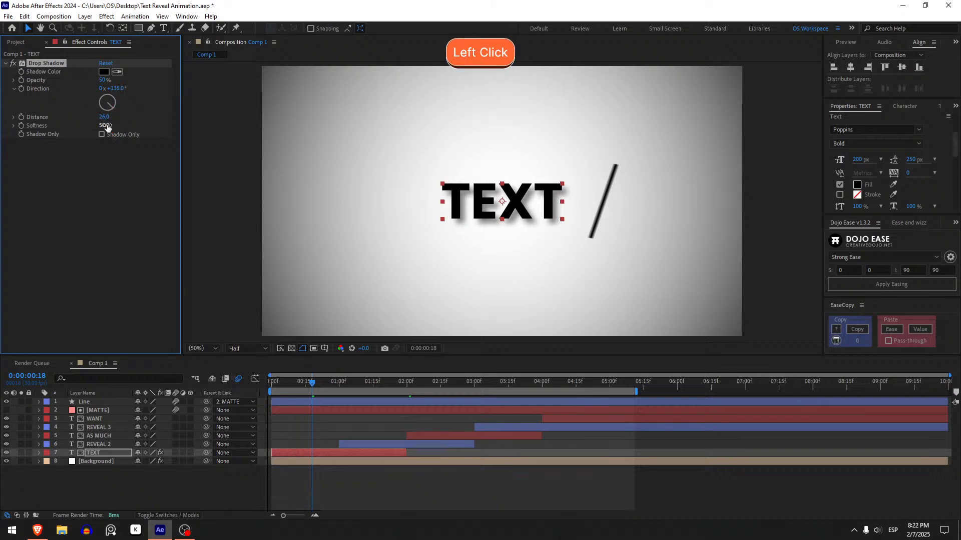
click(104, 117)
text(25)
click(87, 199)
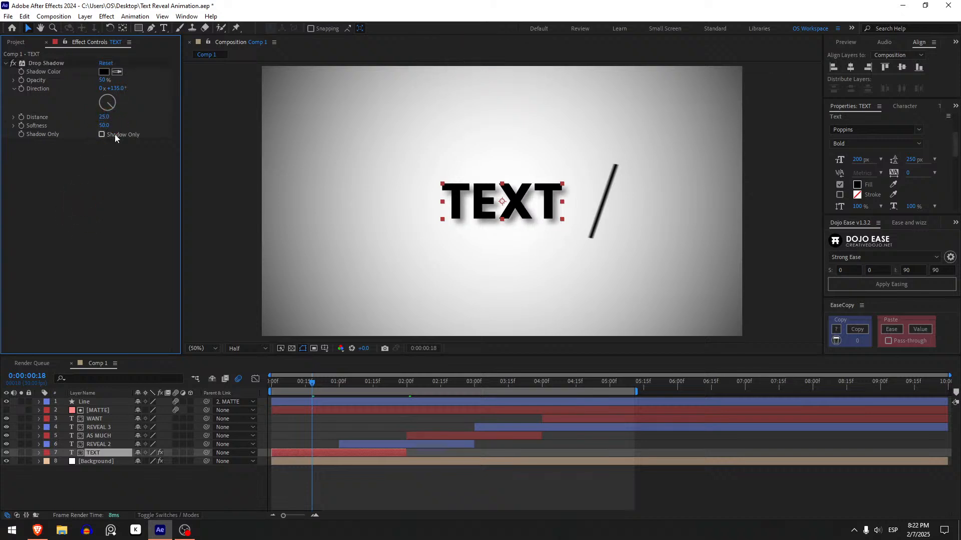
- Copy the Drop Shadow effect from the TEXT layer to the REVEAL 2, AS MUCH, REVEAL 3, WANT and Line layers
click(44, 64)
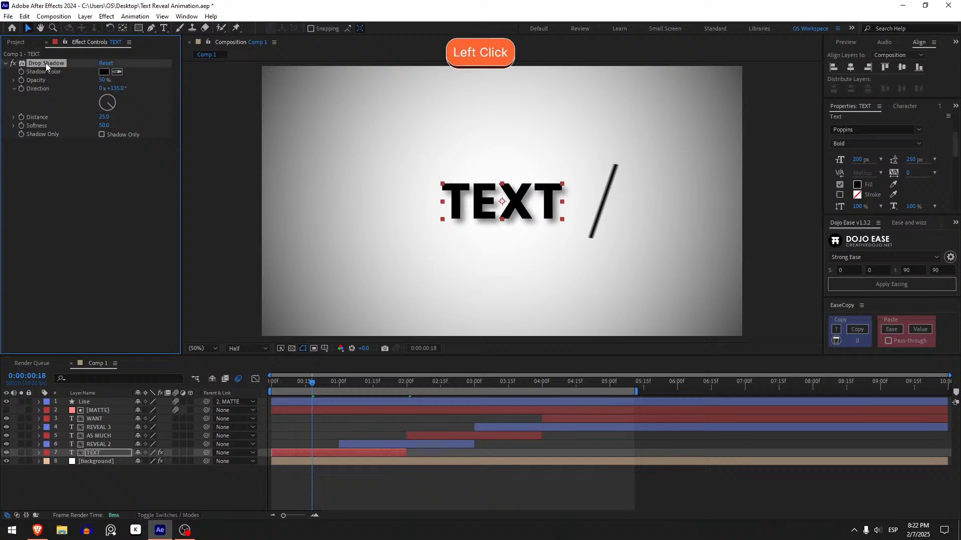
key(ctrl+c)
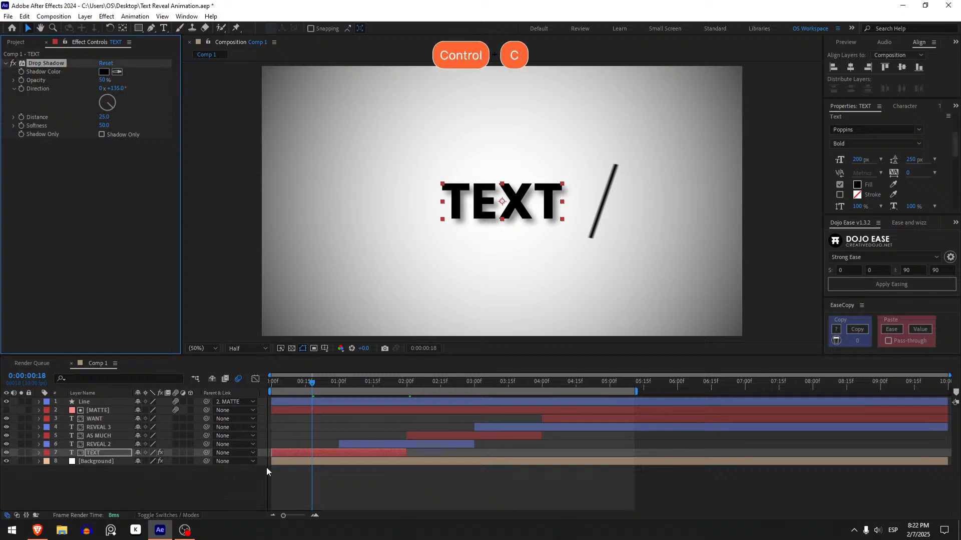
click(390, 442)
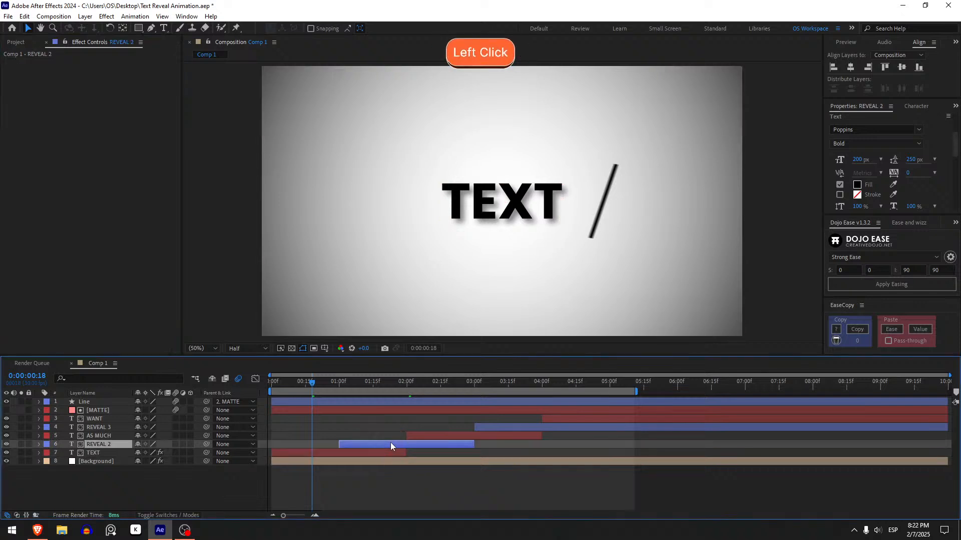
shift+click(108, 418)
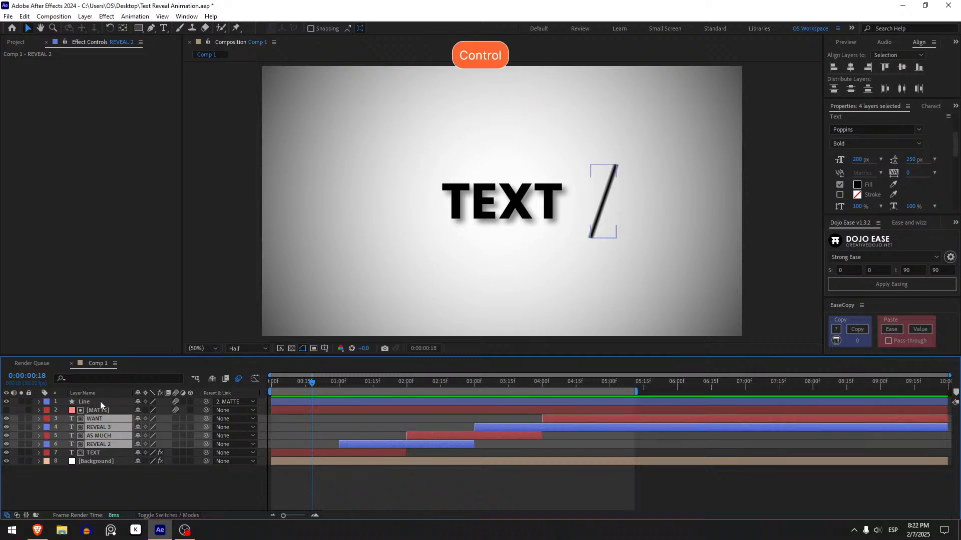
ctrl+click(98, 402)
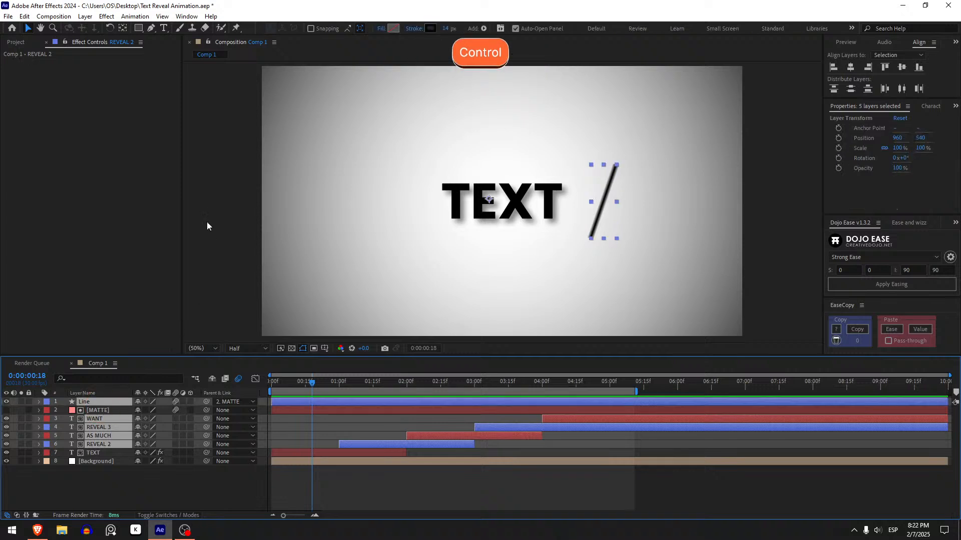
key(ctrl+v)
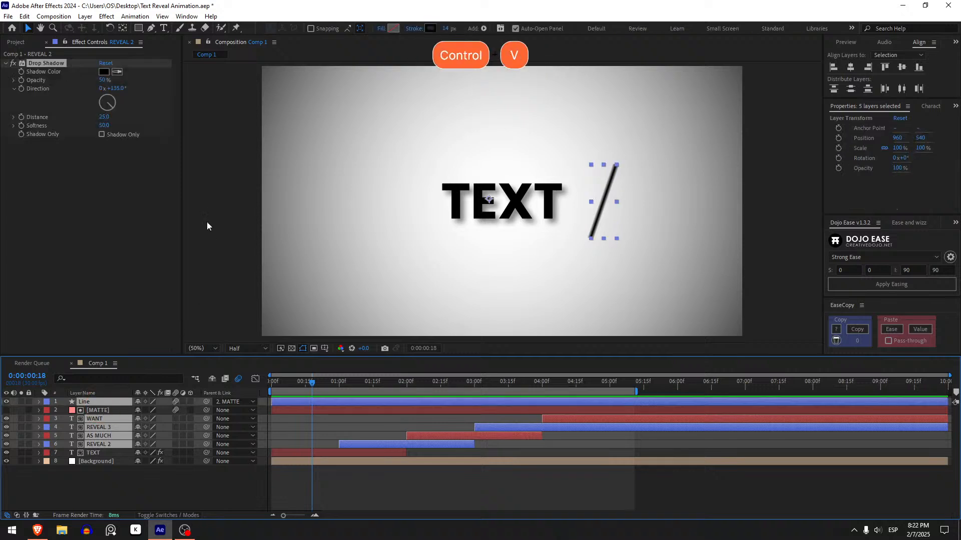
- Play back the animation from the start to check the vignette and shadows
click(303, 420)
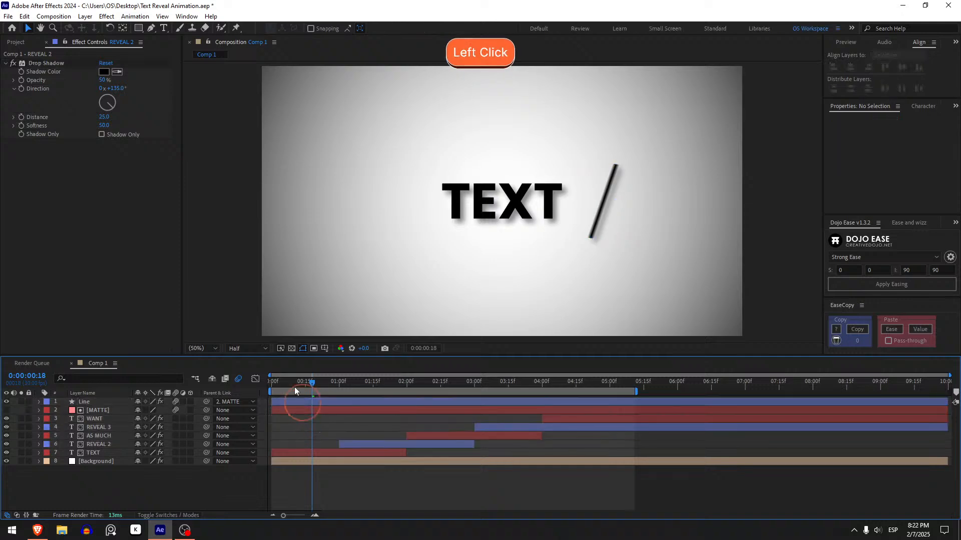
drag(292, 384, 275, 382)
key(space)
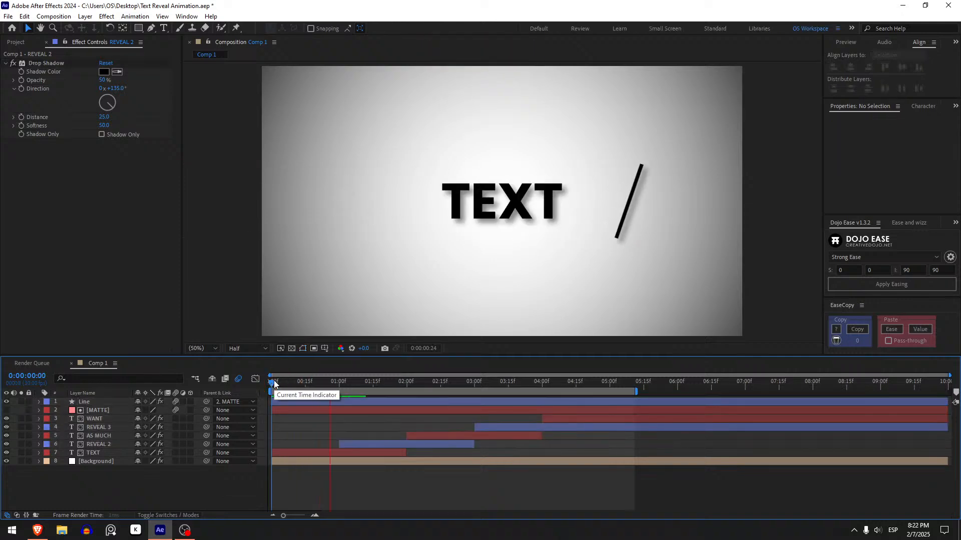